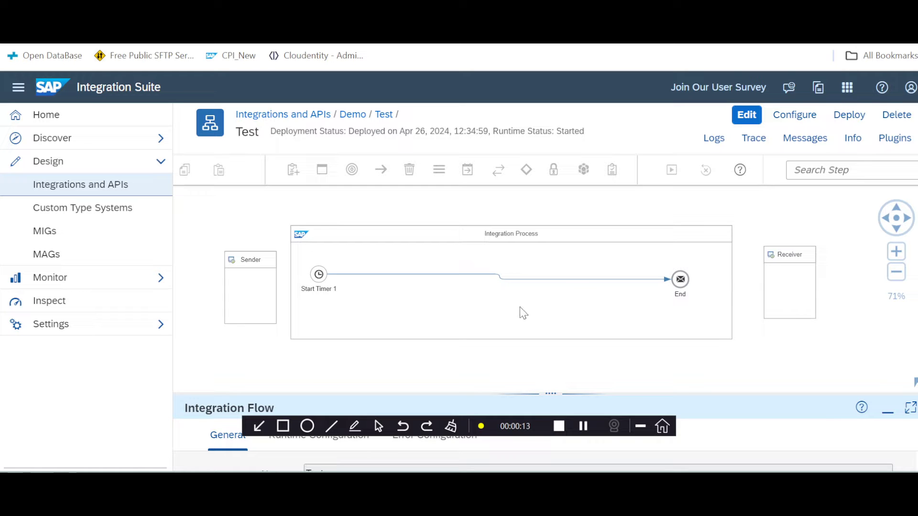
Switch the Test integration flow to edit mode and insert a Content Modifier between Start Timer 1 and End.
click(746, 115)
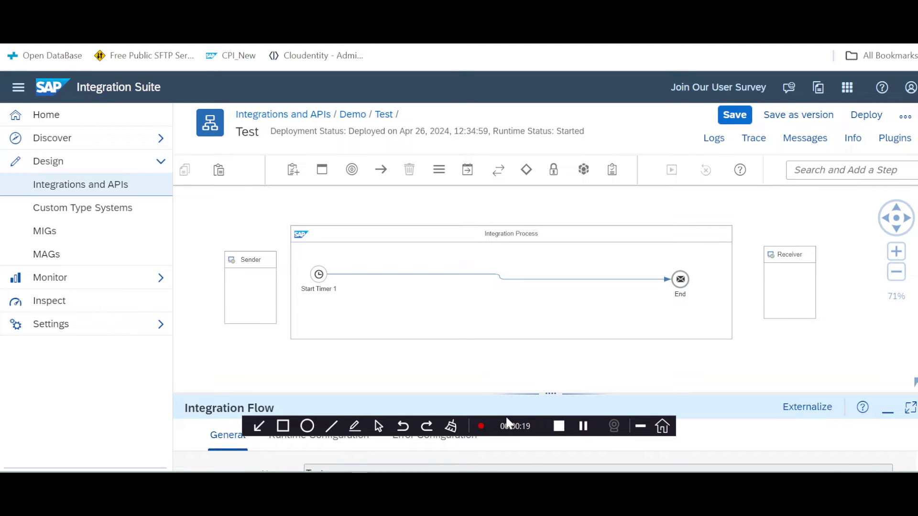
drag(506, 419, 515, 441)
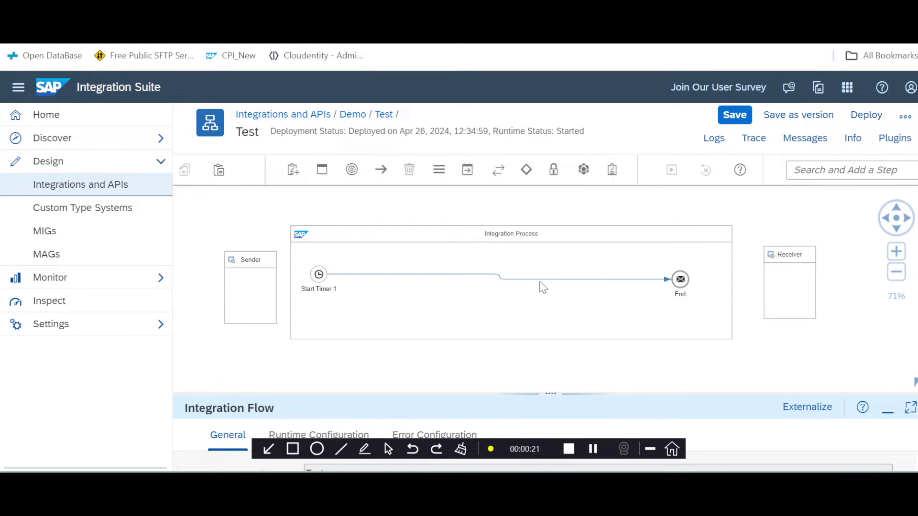
click(468, 171)
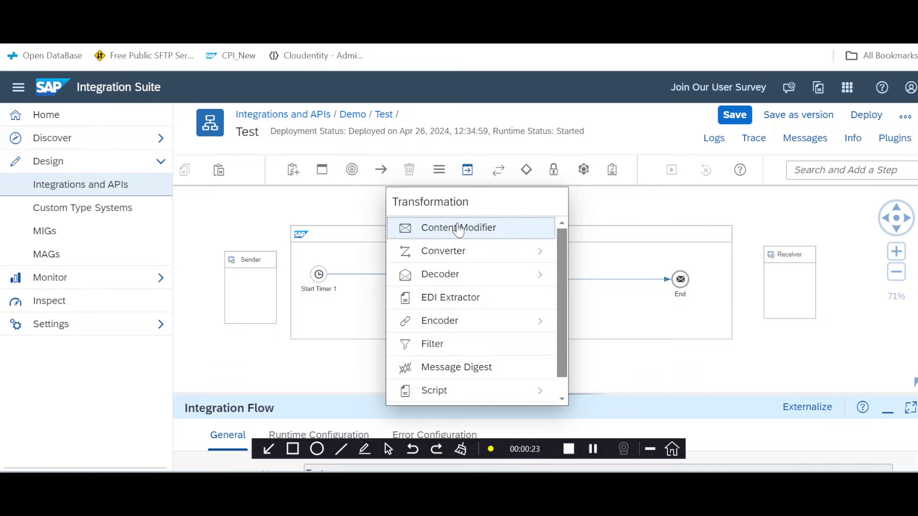
click(458, 229)
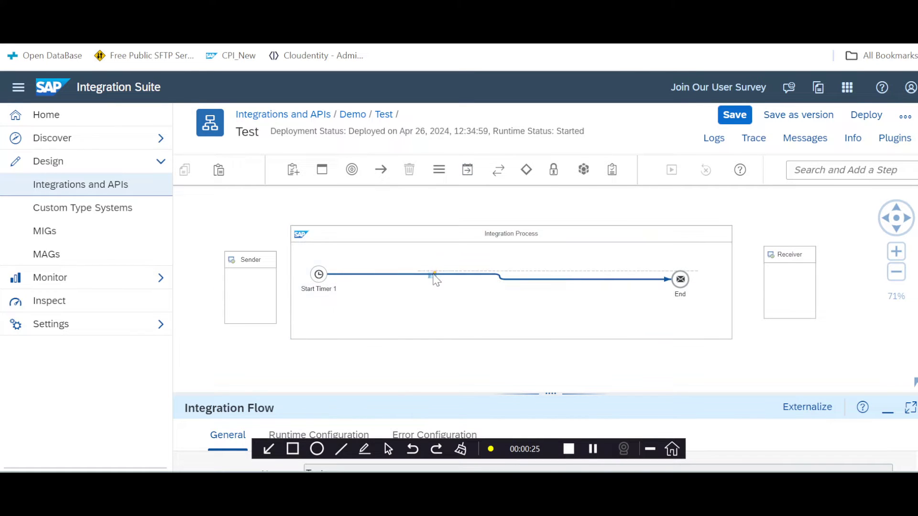
click(434, 276)
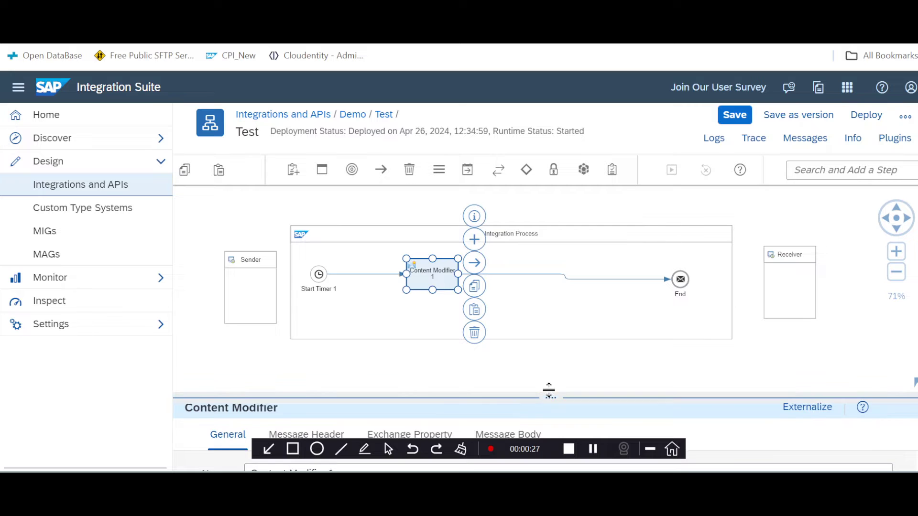
Add a new exchange property row to the Content Modifier and view the available source types.
drag(549, 390, 549, 333)
click(650, 449)
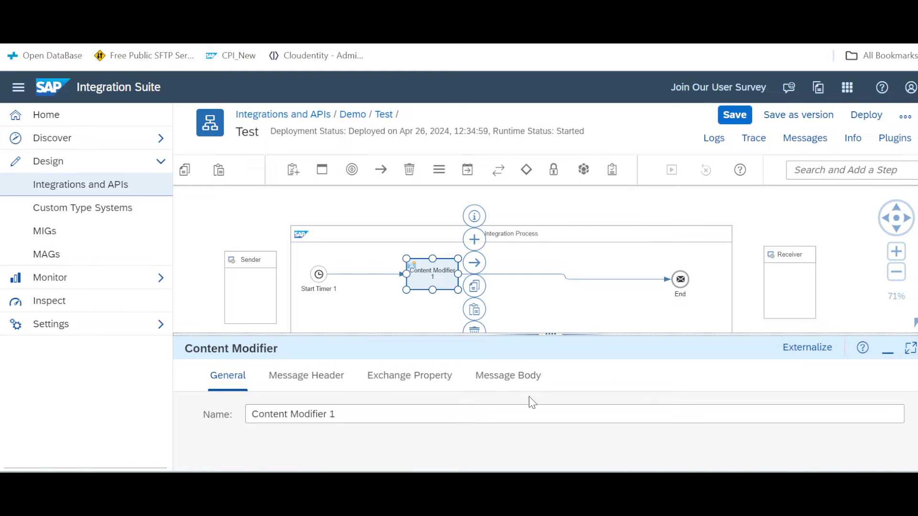
drag(555, 334, 557, 299)
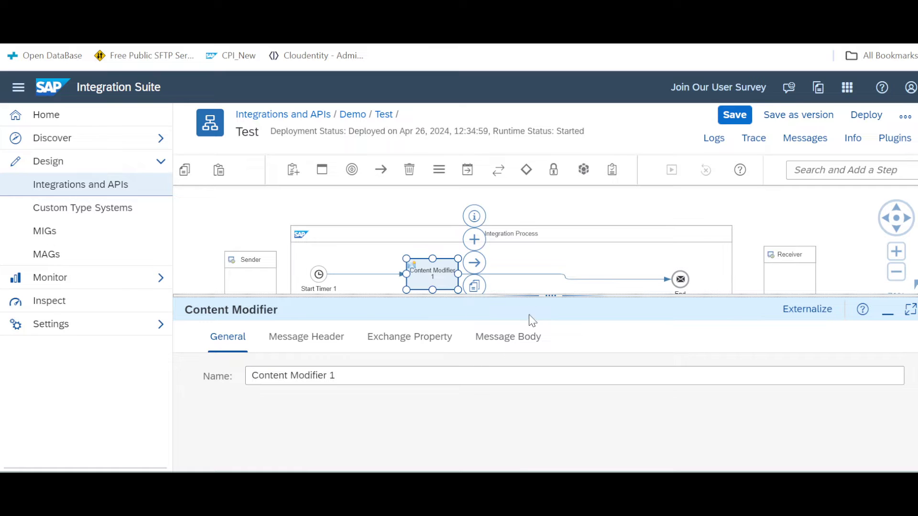
drag(550, 293, 546, 296)
click(407, 339)
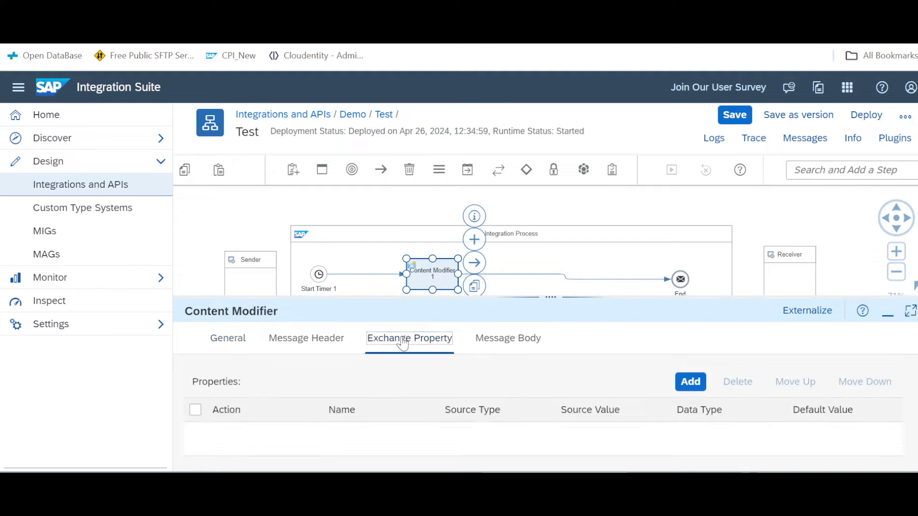
click(325, 340)
click(382, 340)
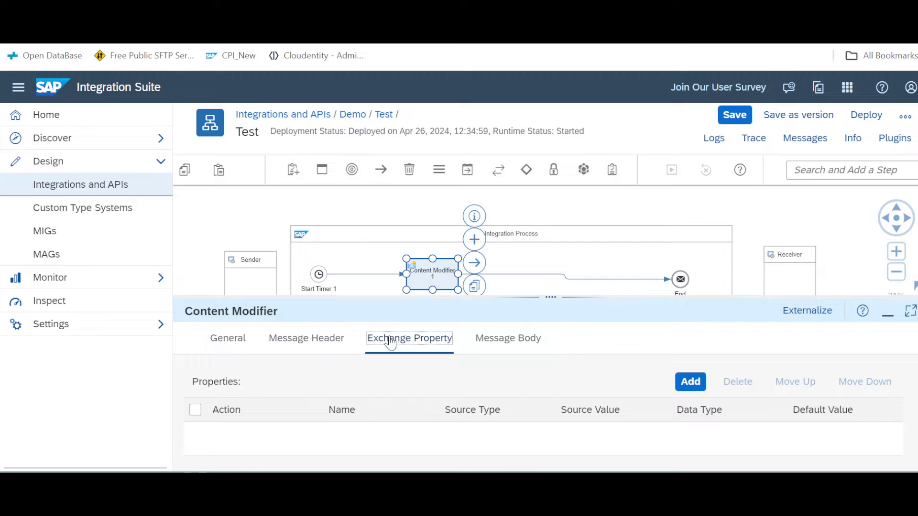
click(690, 381)
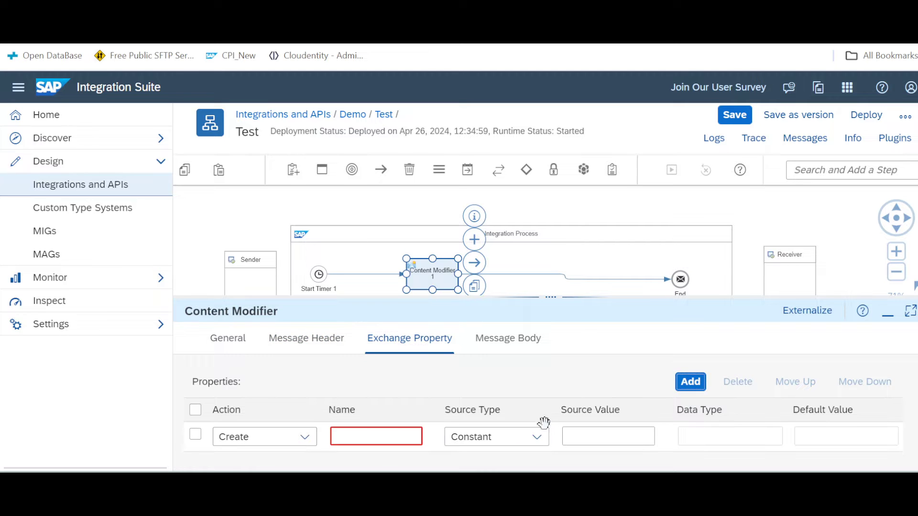
click(516, 440)
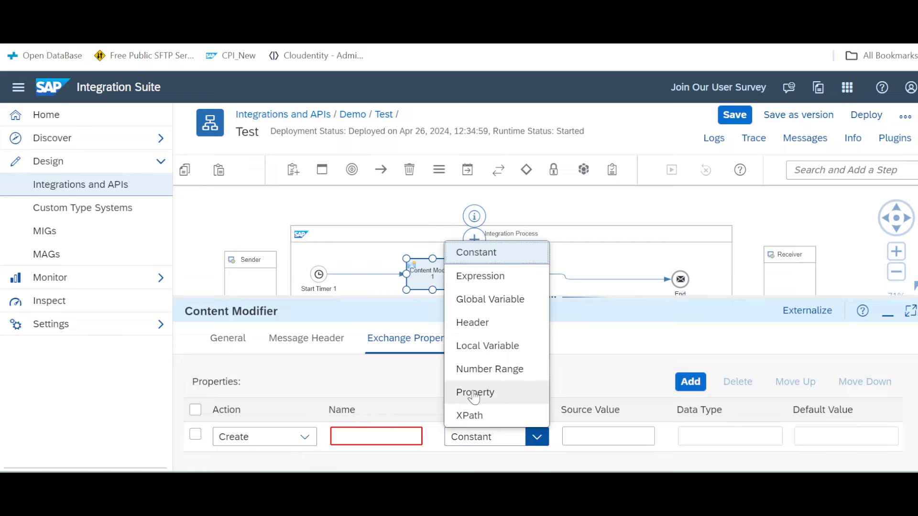
click(304, 340)
click(691, 382)
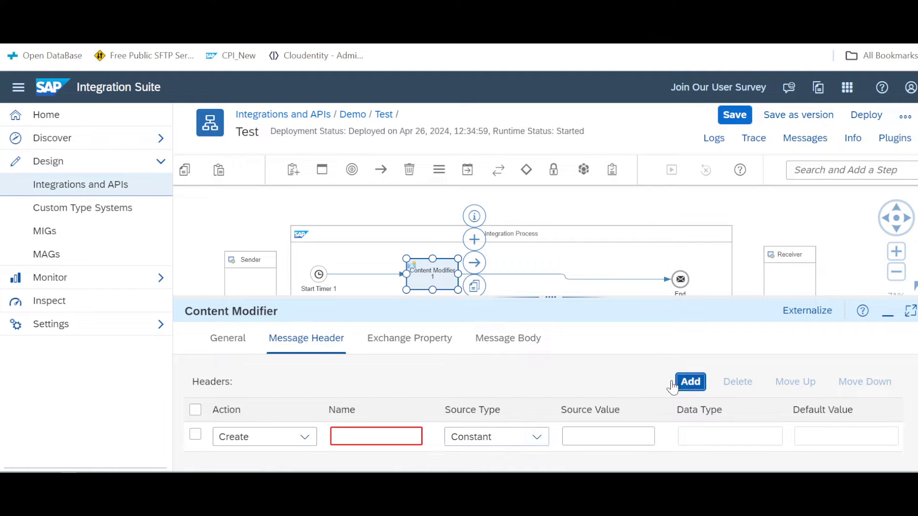
click(489, 445)
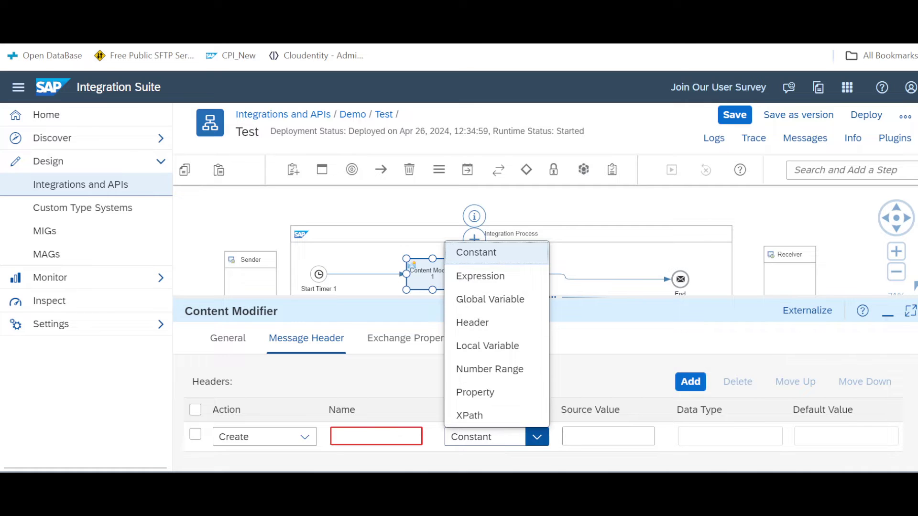
click(195, 434)
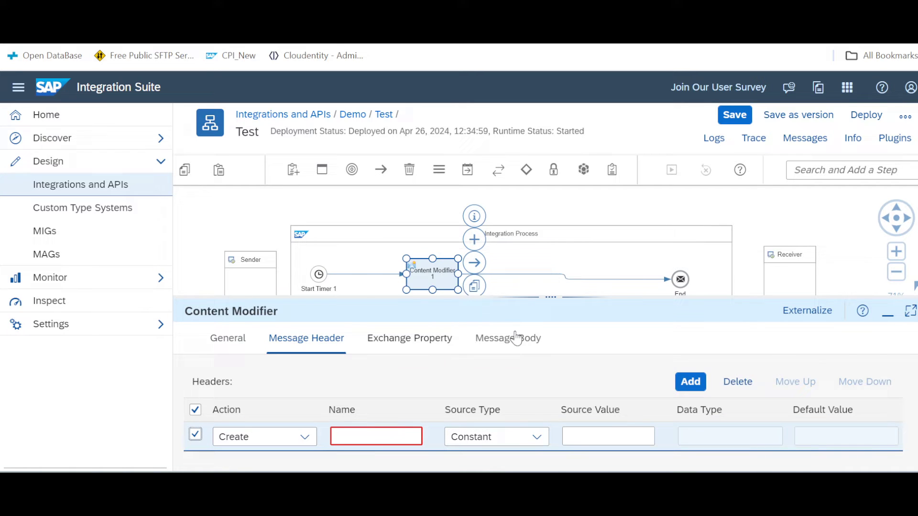
click(738, 388)
Define the Content Modifier's exchange property with the name Date, source type Constant and source value 01-04-2024.
click(423, 338)
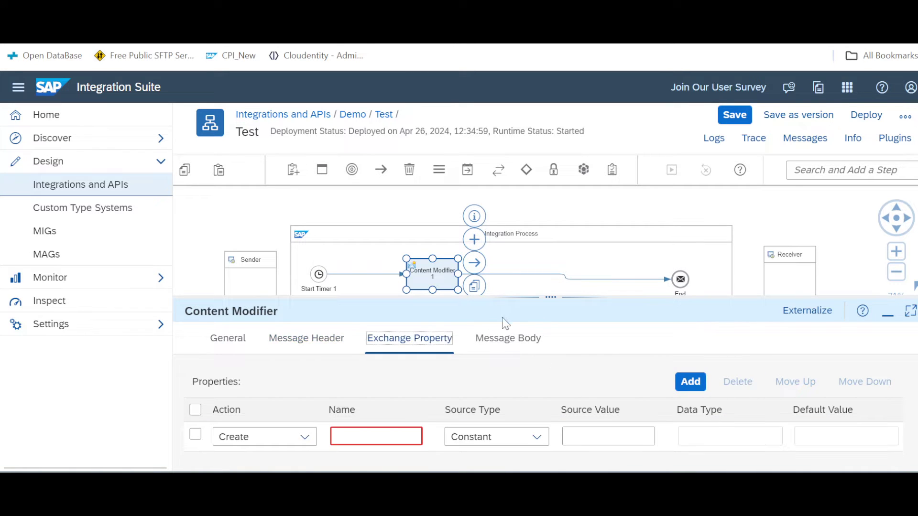
drag(559, 301, 557, 205)
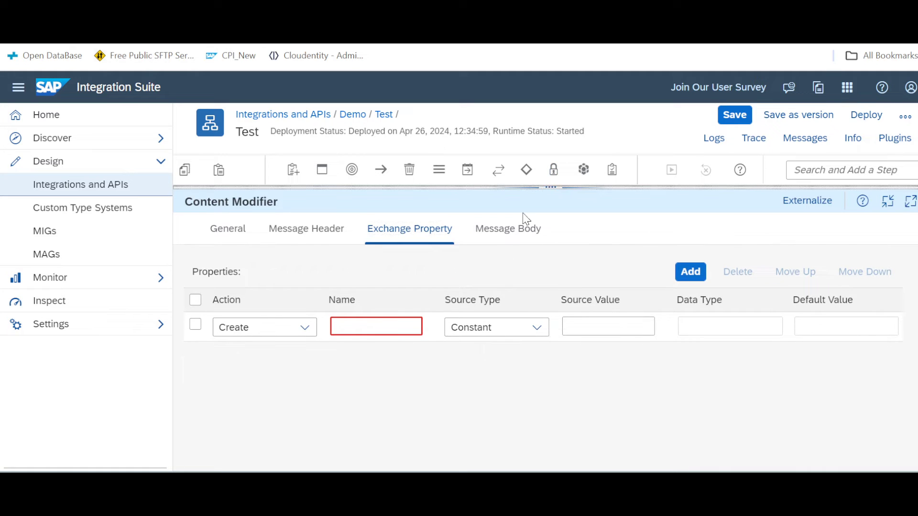
click(504, 335)
click(503, 334)
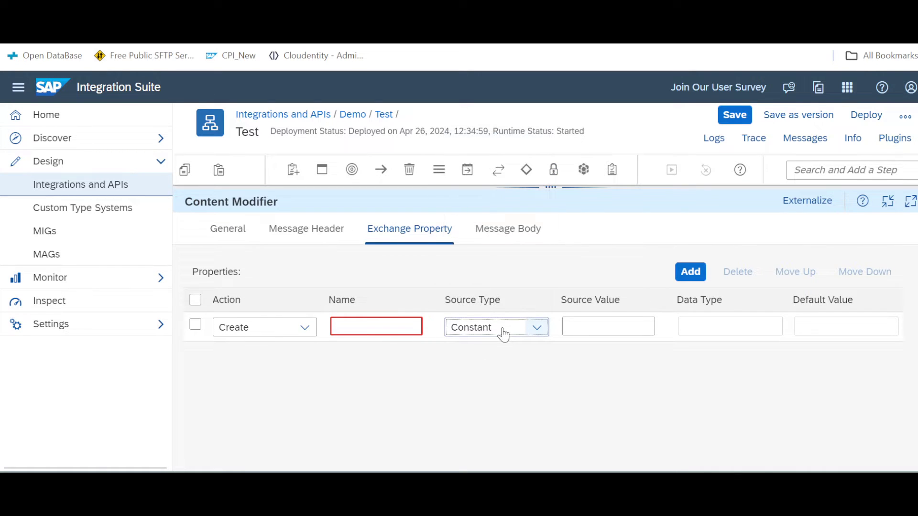
drag(559, 188, 562, 284)
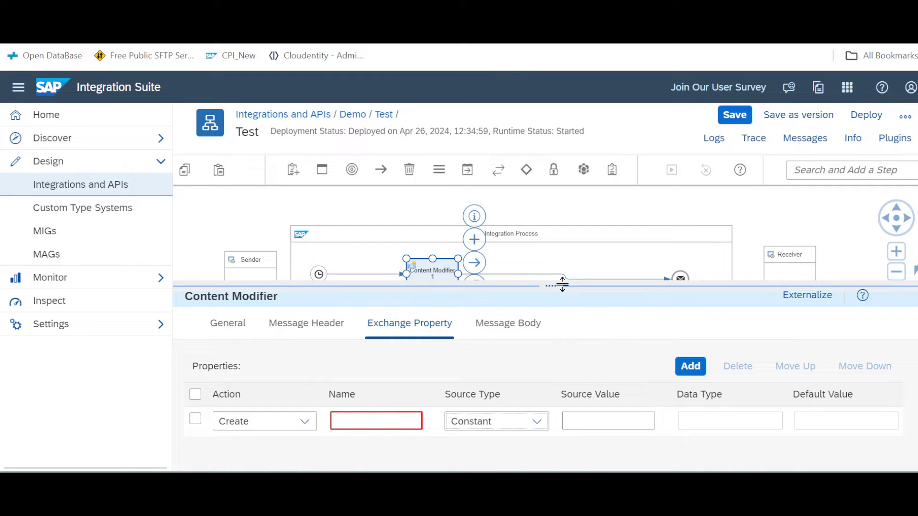
drag(562, 285, 560, 239)
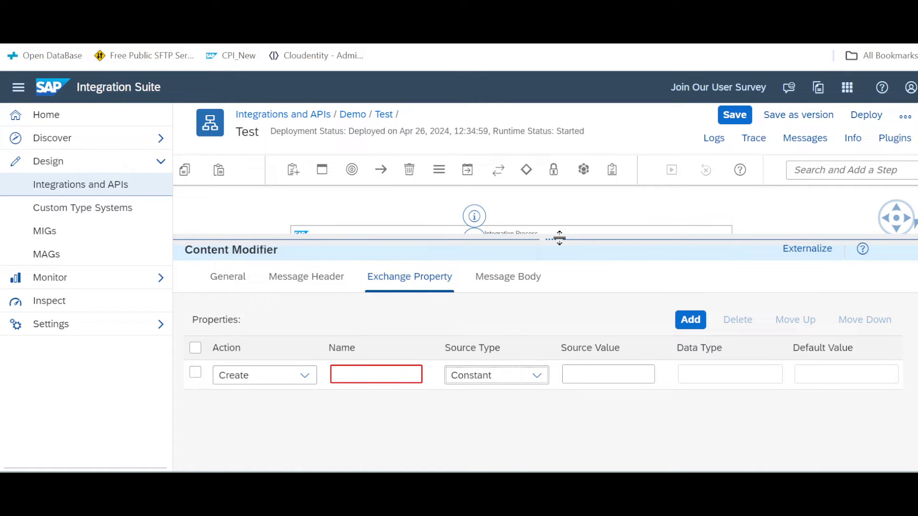
drag(559, 237, 552, 222)
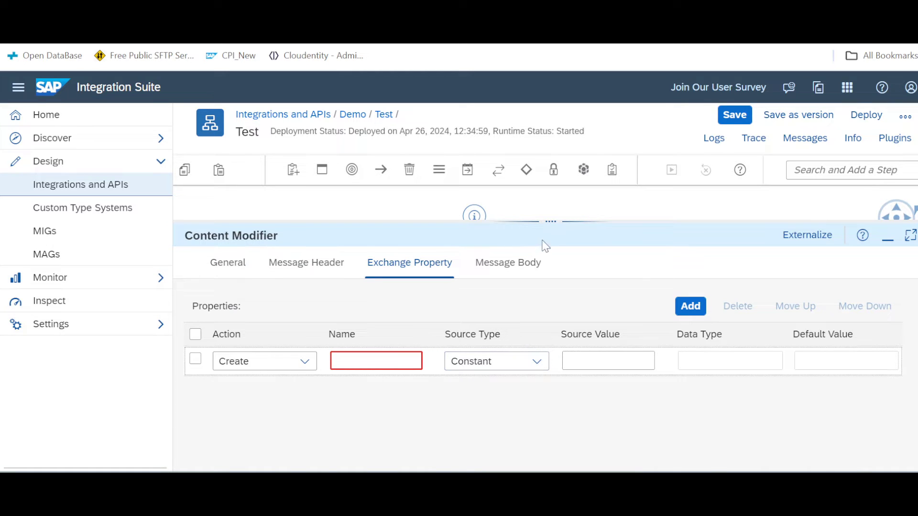
drag(547, 227, 548, 191)
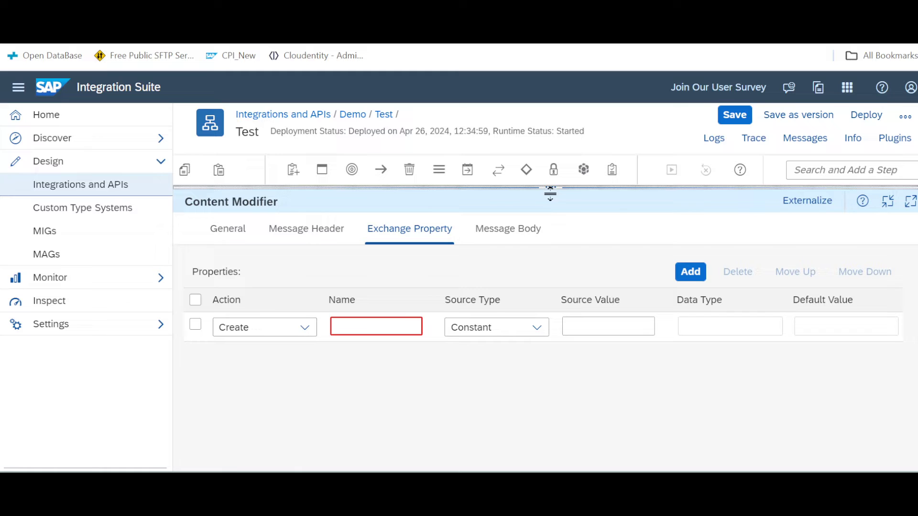
click(388, 326)
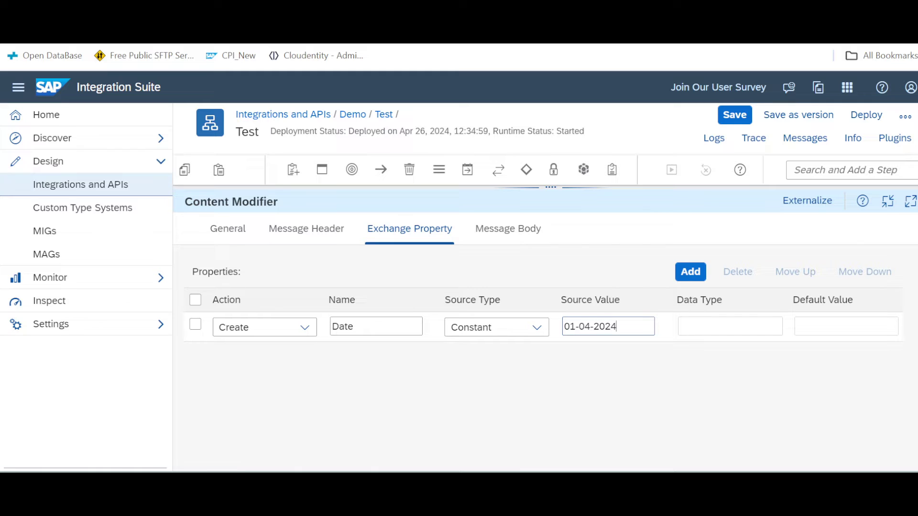
click(730, 339)
click(592, 326)
click(710, 326)
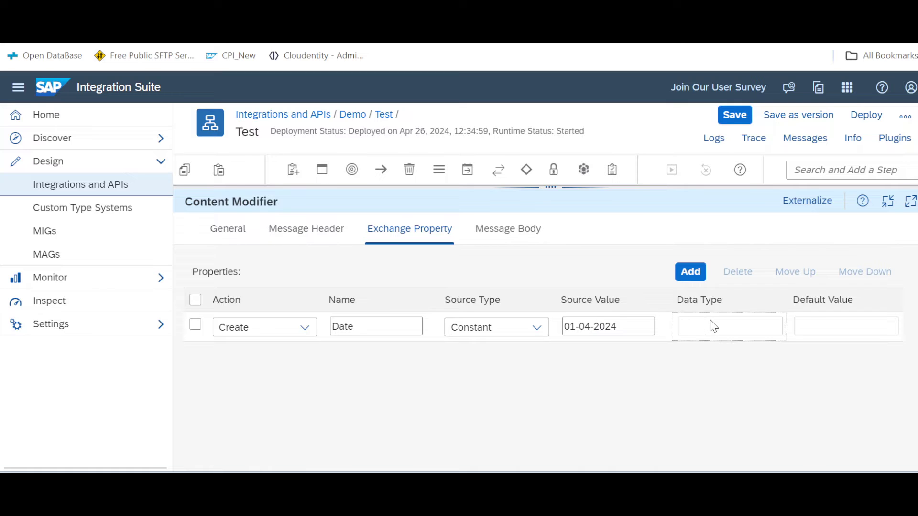
click(824, 326)
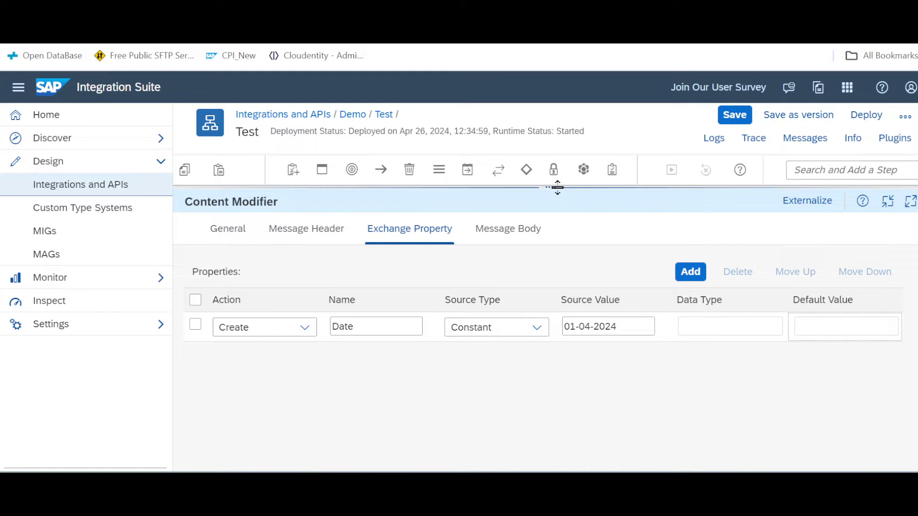
drag(558, 187, 538, 346)
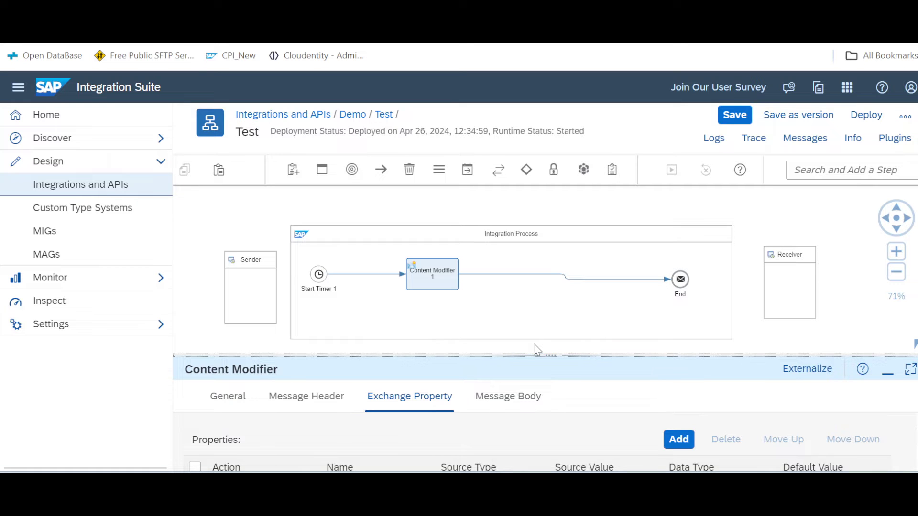
drag(548, 356, 537, 315)
click(607, 446)
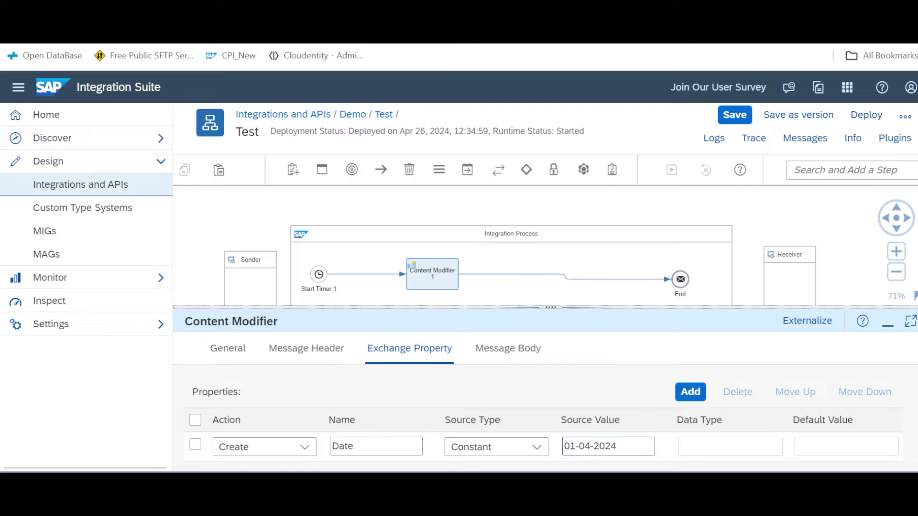
key(ctrl+a)
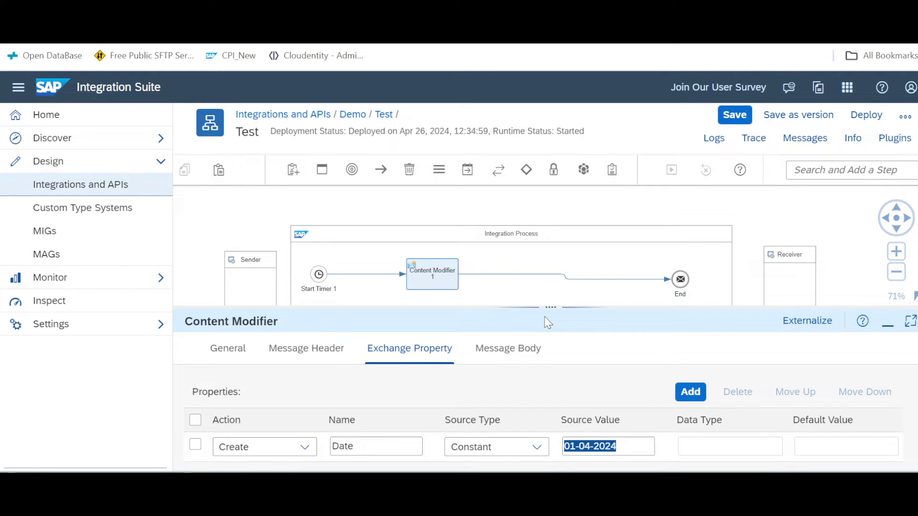
drag(545, 310, 533, 341)
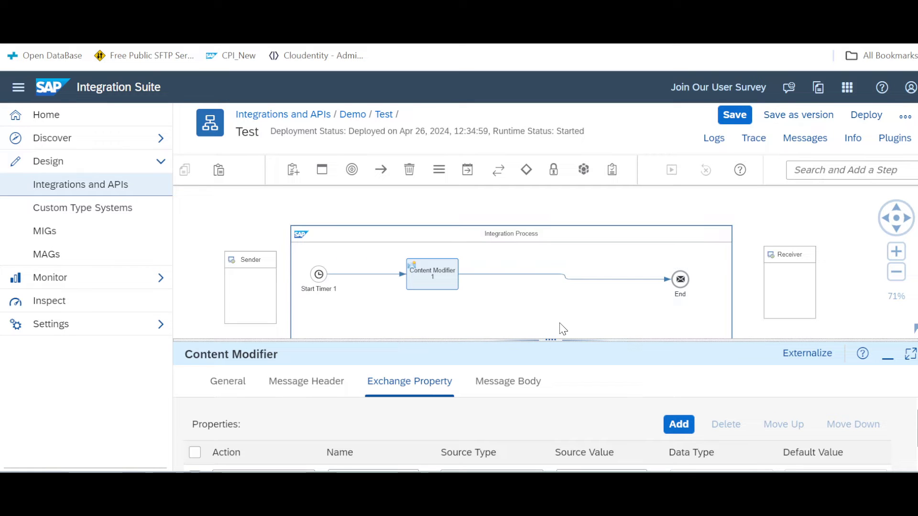
drag(545, 342, 545, 297)
Set the simulation start point on the connection before the Content Modifier and the end point on the connection after it.
click(394, 274)
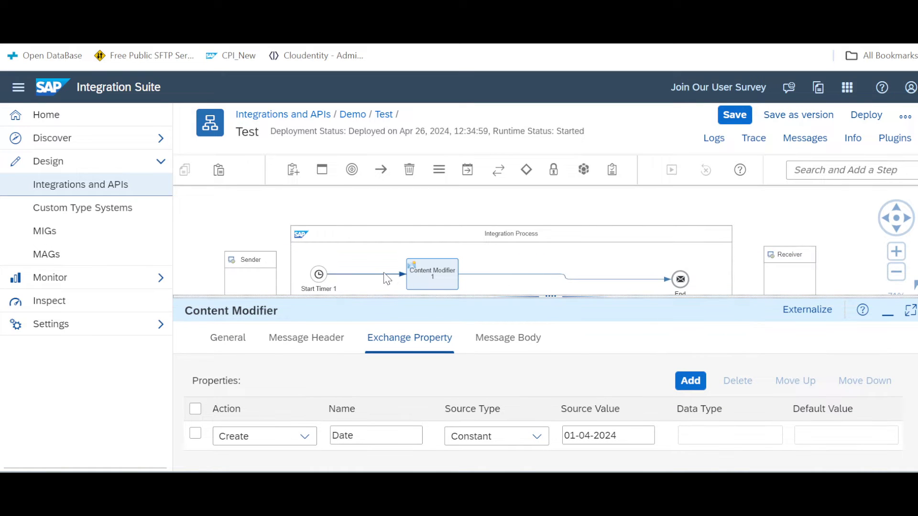
click(380, 244)
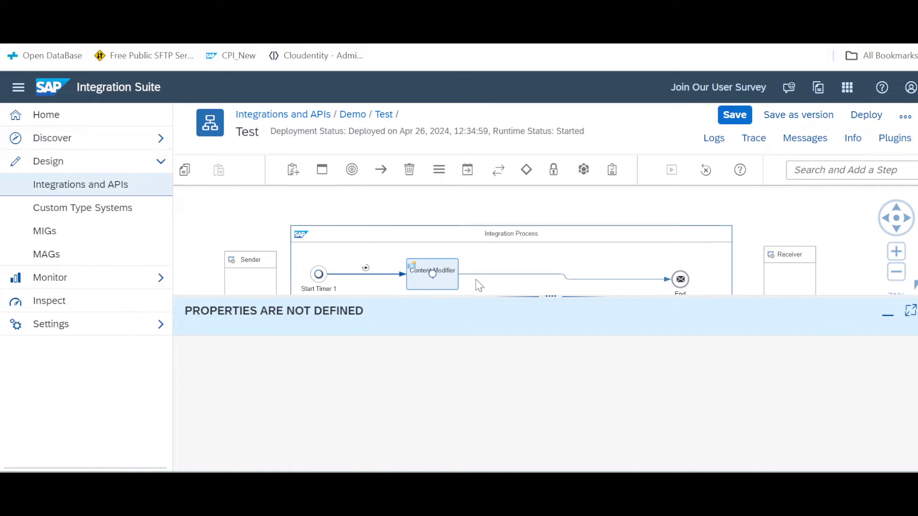
click(500, 276)
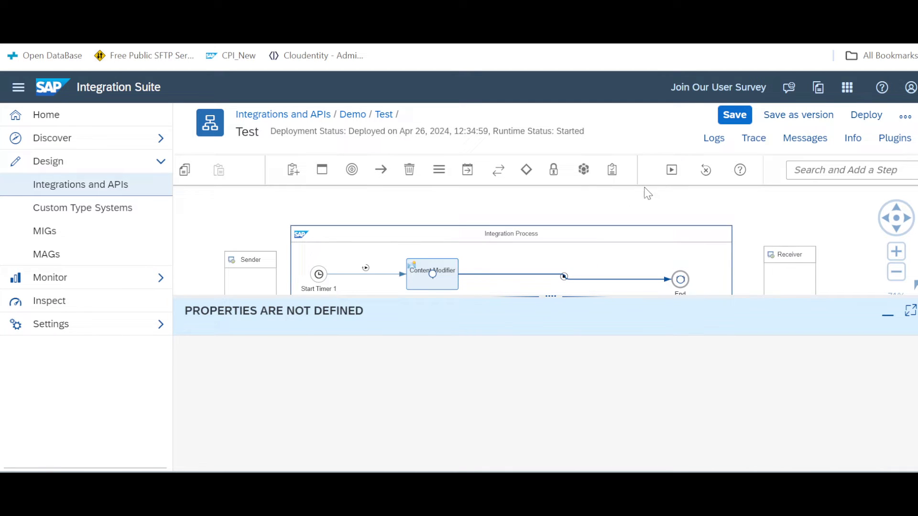
Run the simulation and open the message content at the simulation end point after the Content Modifier.
click(671, 169)
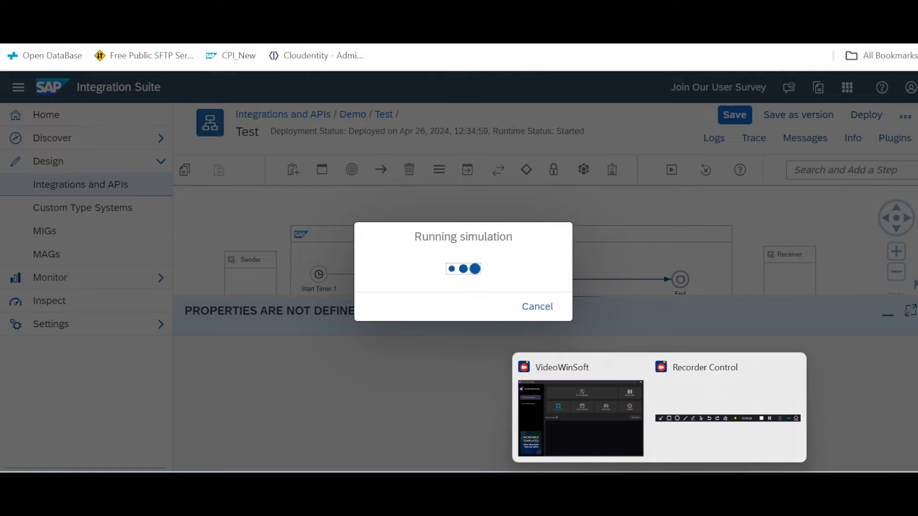
click(704, 423)
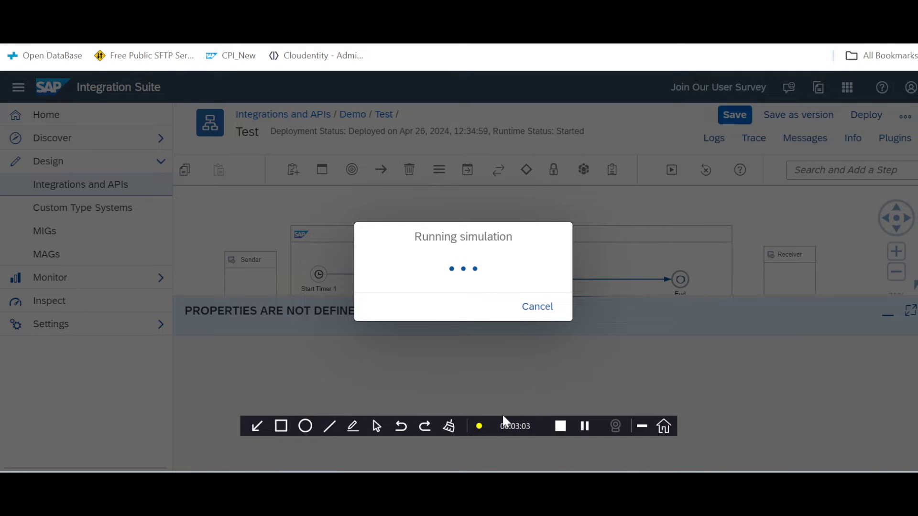
drag(502, 415, 505, 438)
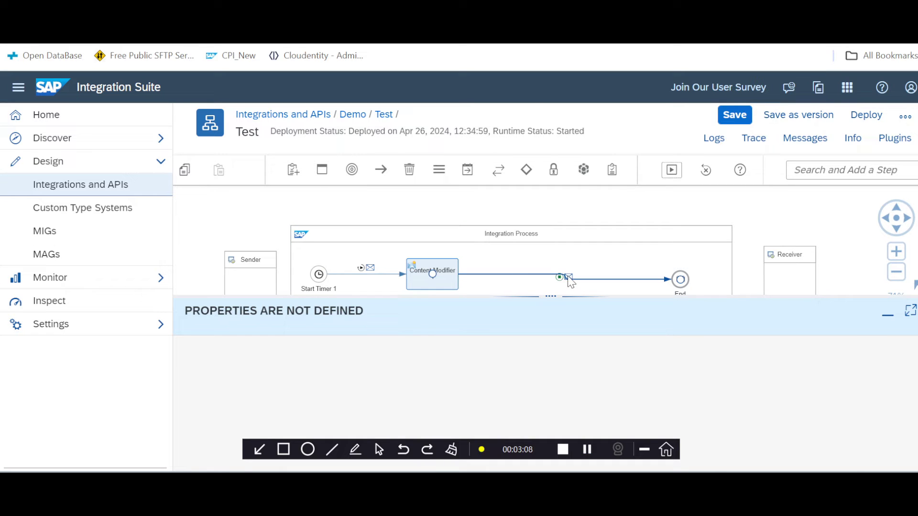
click(569, 278)
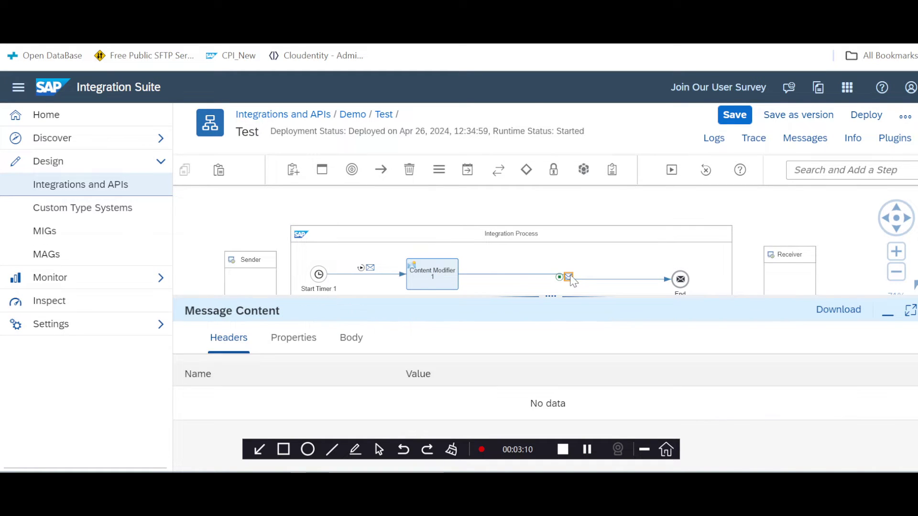
Check the Date property's name and value among the properties of the simulated message content.
click(293, 338)
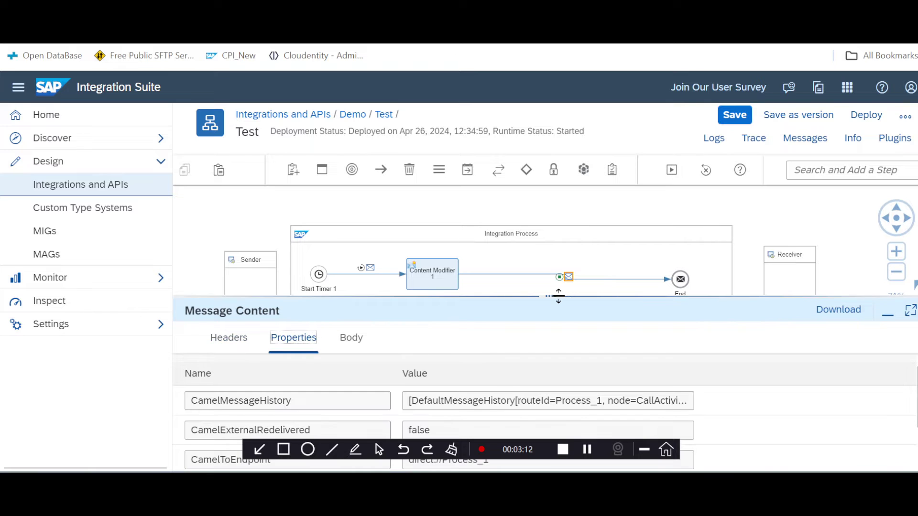
drag(558, 297, 550, 187)
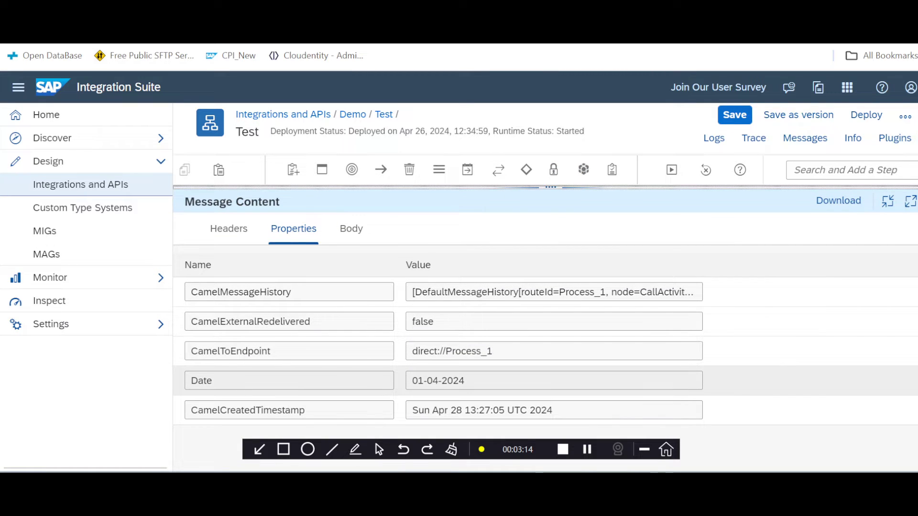
double_click(201, 381)
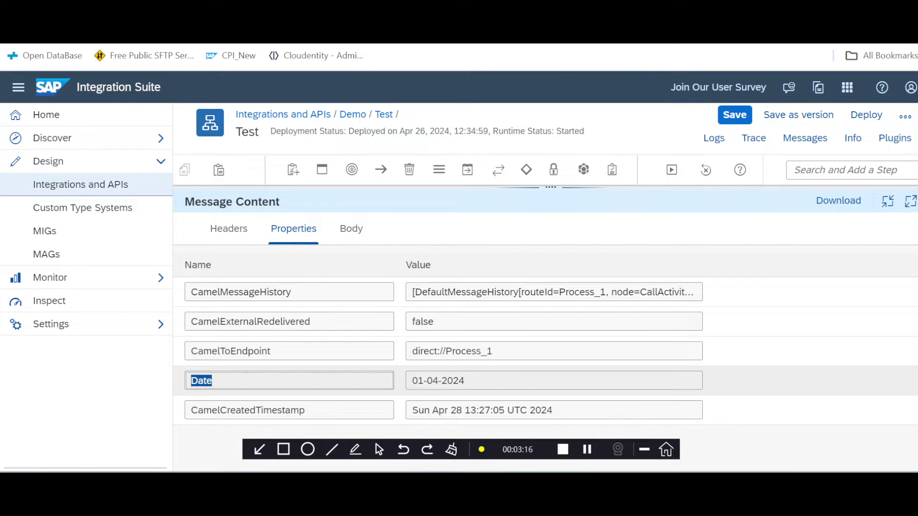
key(Tab)
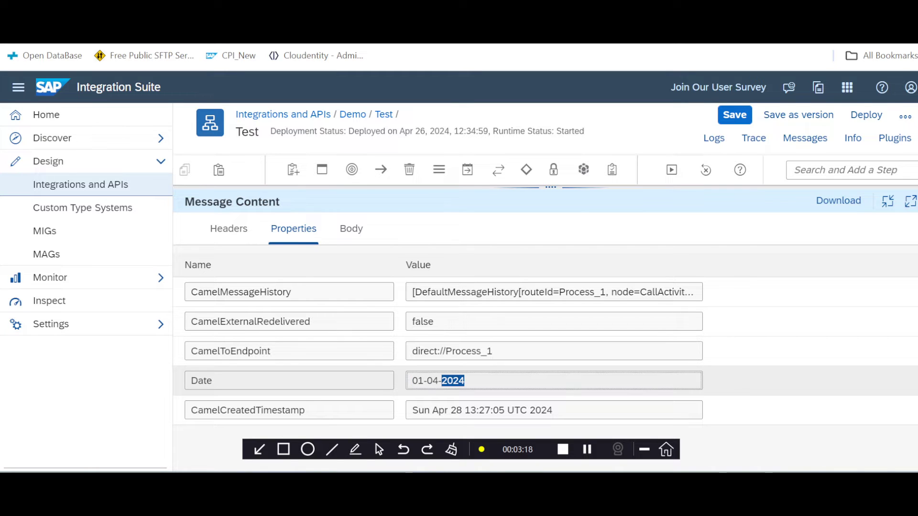
click(180, 389)
double_click(311, 380)
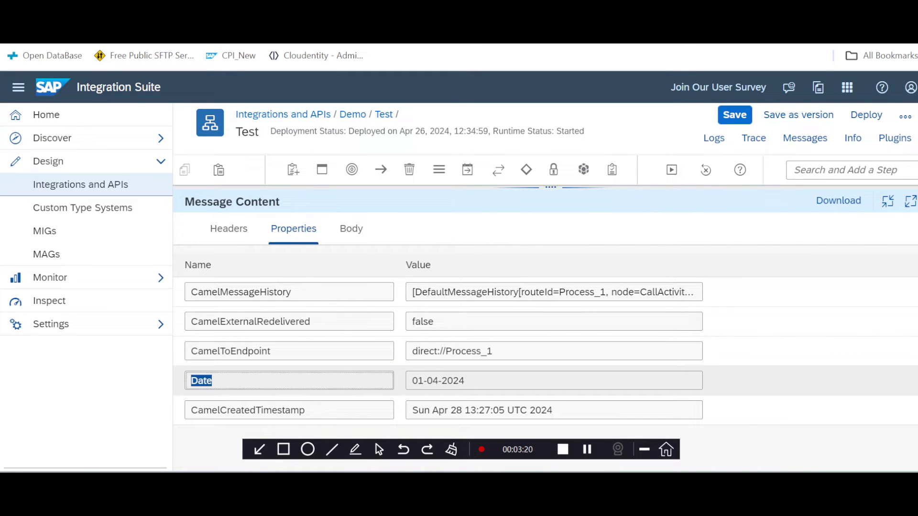
key(Tab)
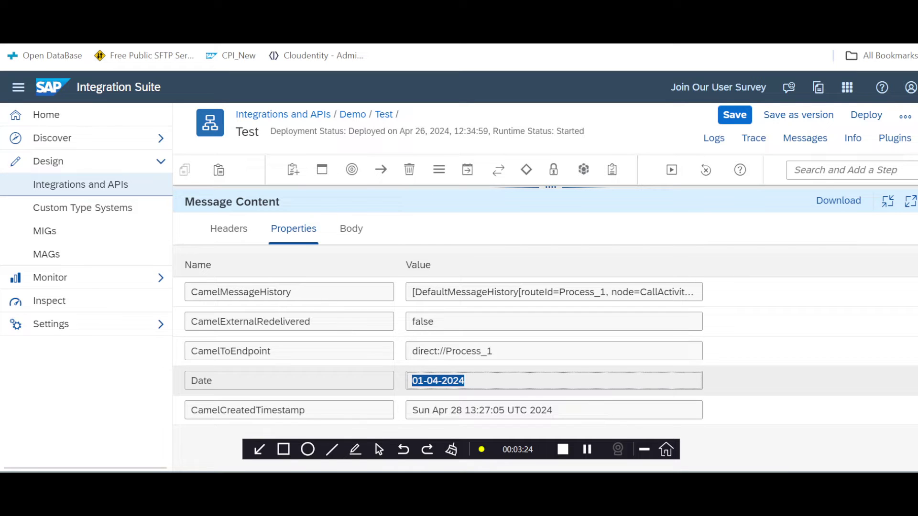
key(shift+Tab)
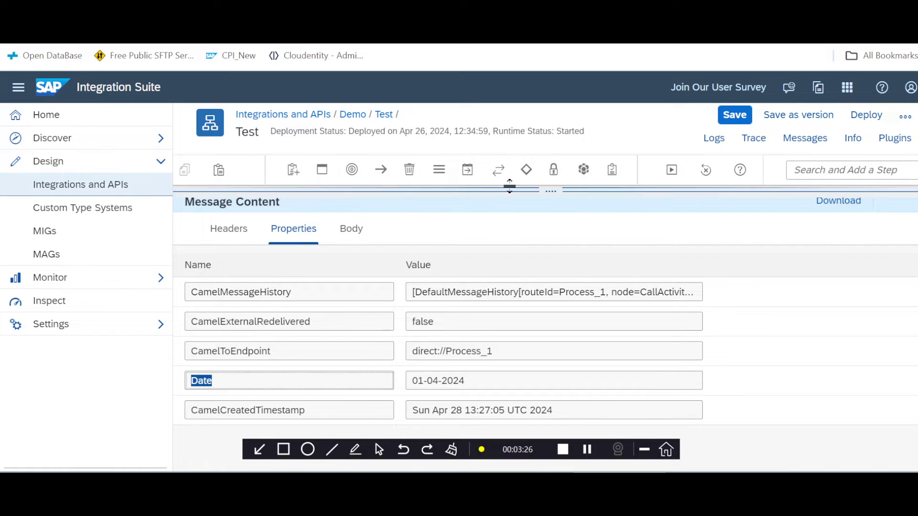
drag(510, 187, 547, 370)
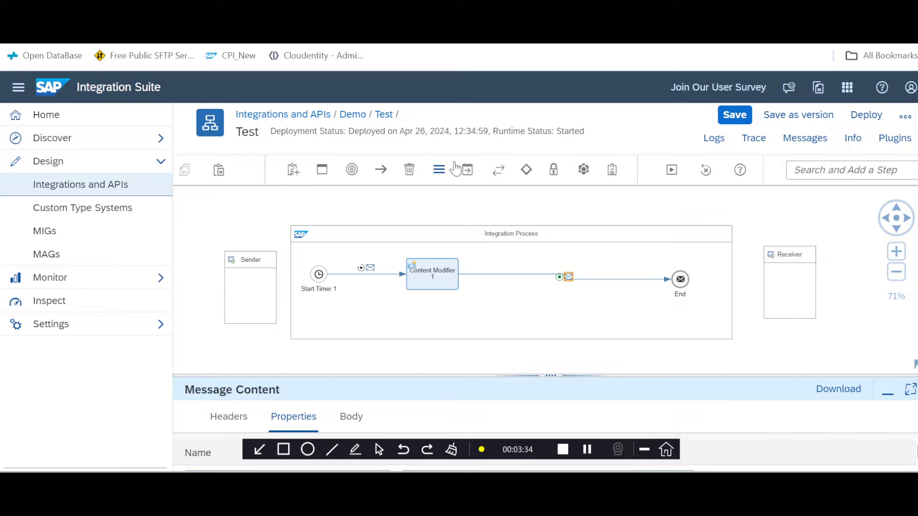
Add a Request Reply external call on the connection between the Content Modifier and the End event.
mouse_move(502, 173)
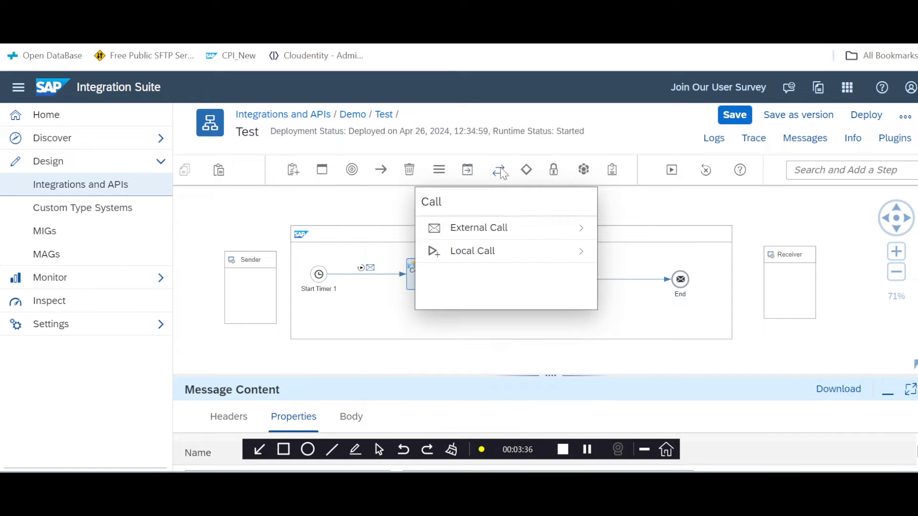
click(466, 228)
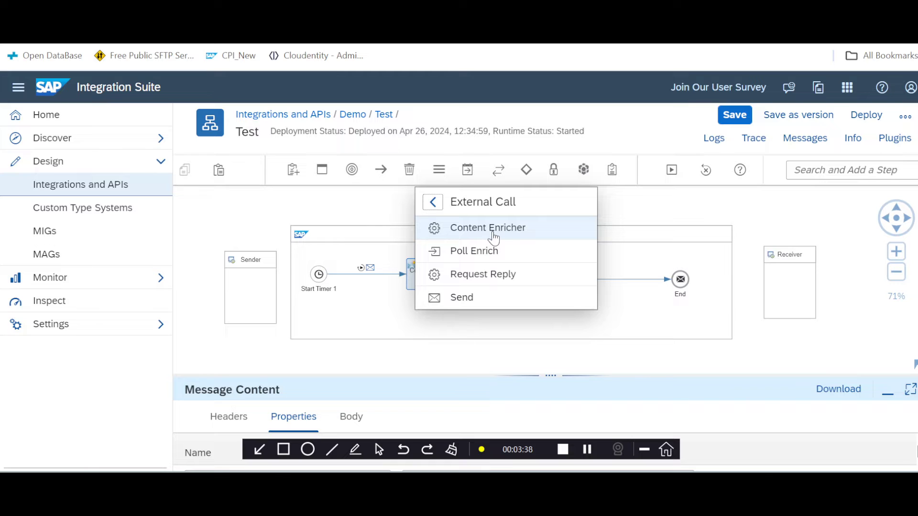
click(476, 277)
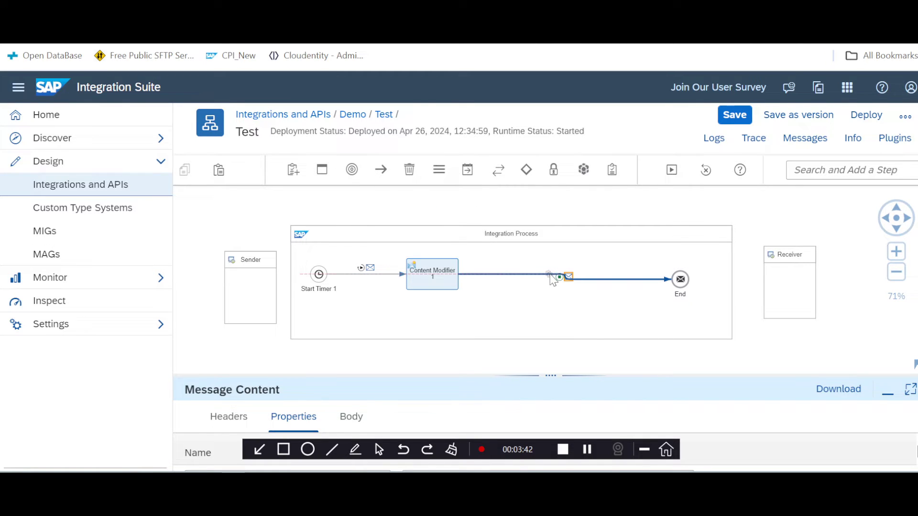
click(550, 274)
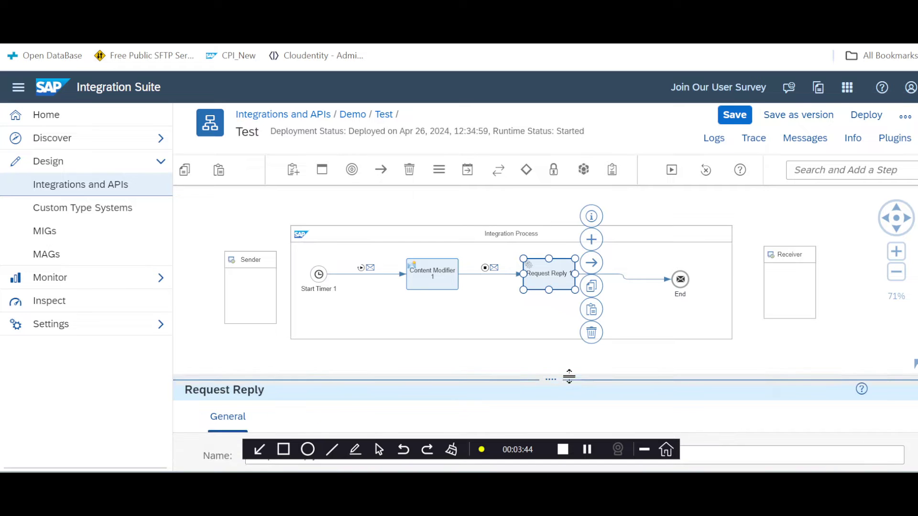
drag(569, 377, 558, 407)
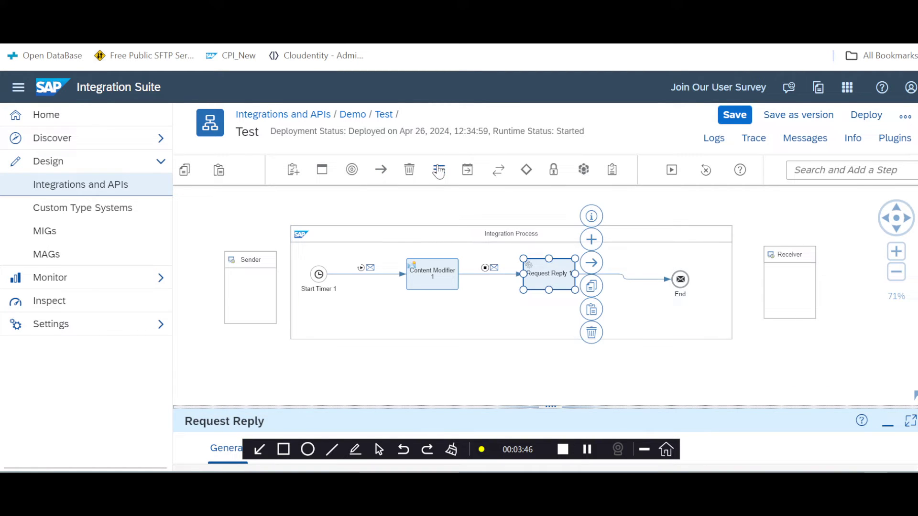
Add a second Receiver participant below the integration process and connect the Request Reply to it.
click(296, 174)
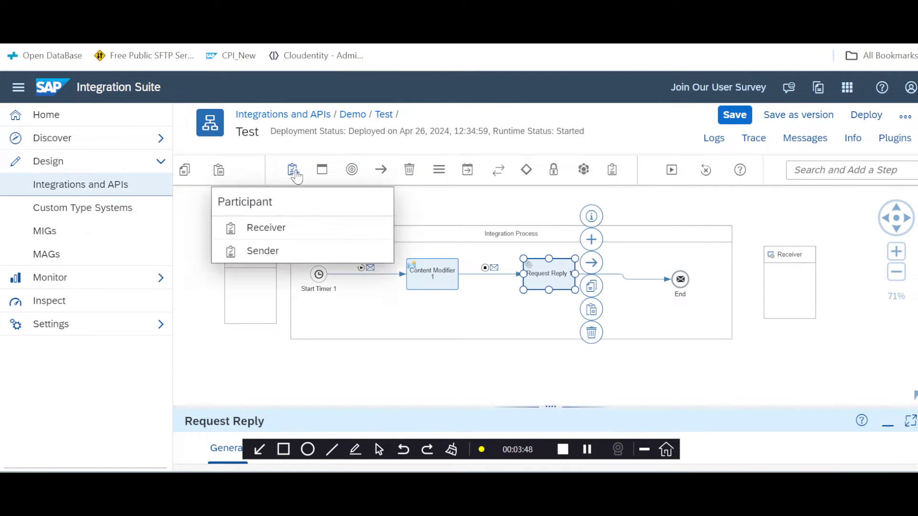
click(291, 230)
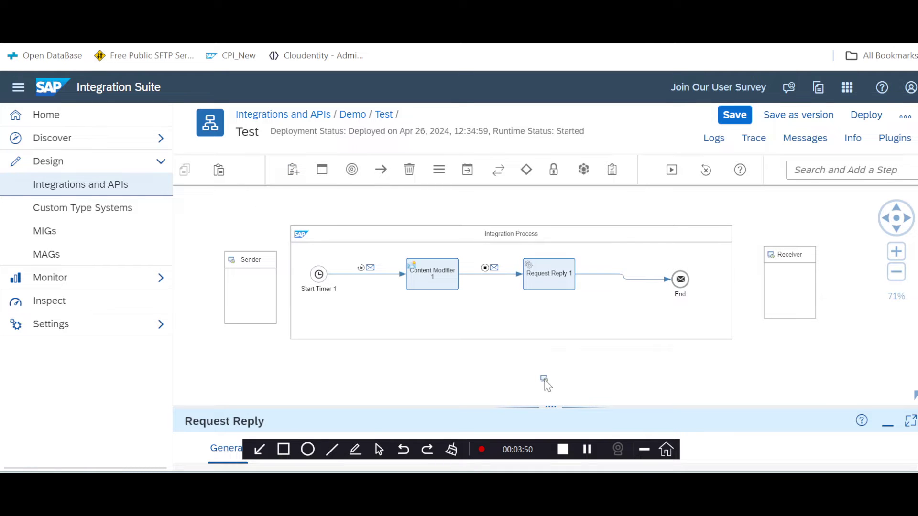
click(547, 383)
click(559, 262)
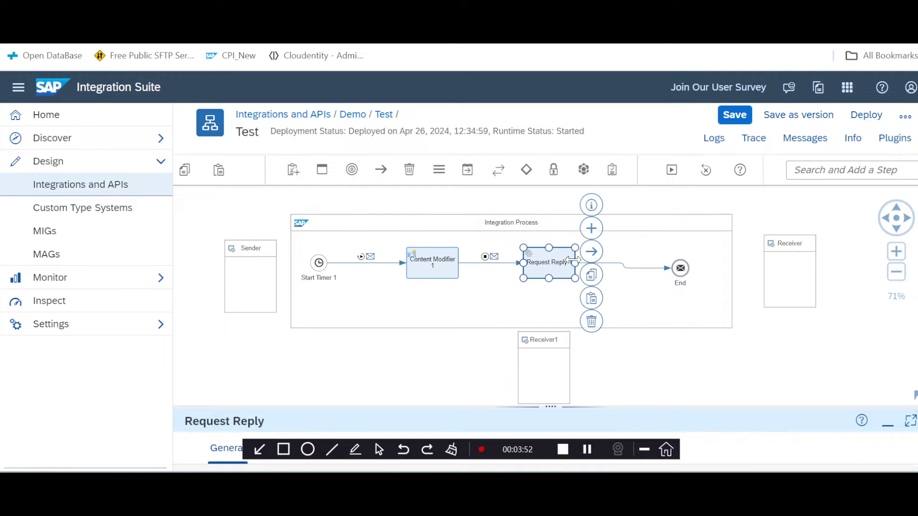
drag(591, 251, 553, 348)
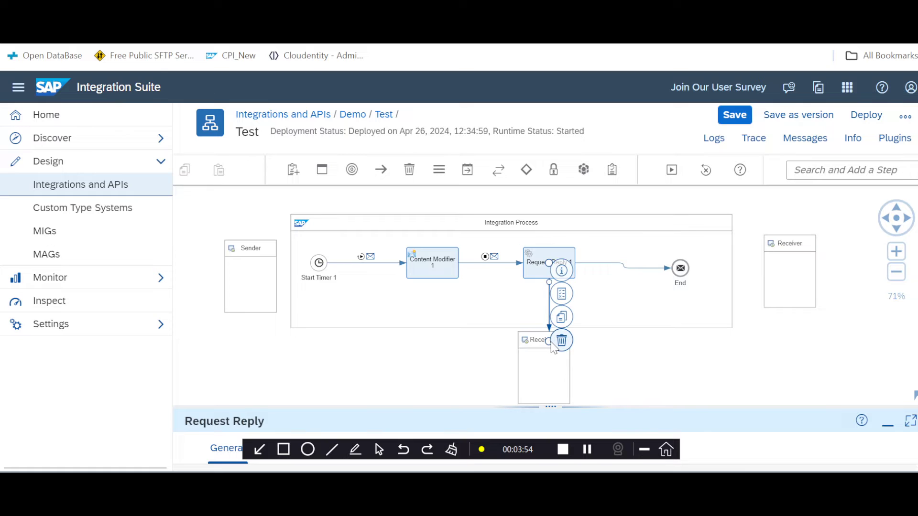
Set the new receiver connection's adapter type to SuccessFactors with the OData V2 message protocol.
scroll(549, 348, down, 8)
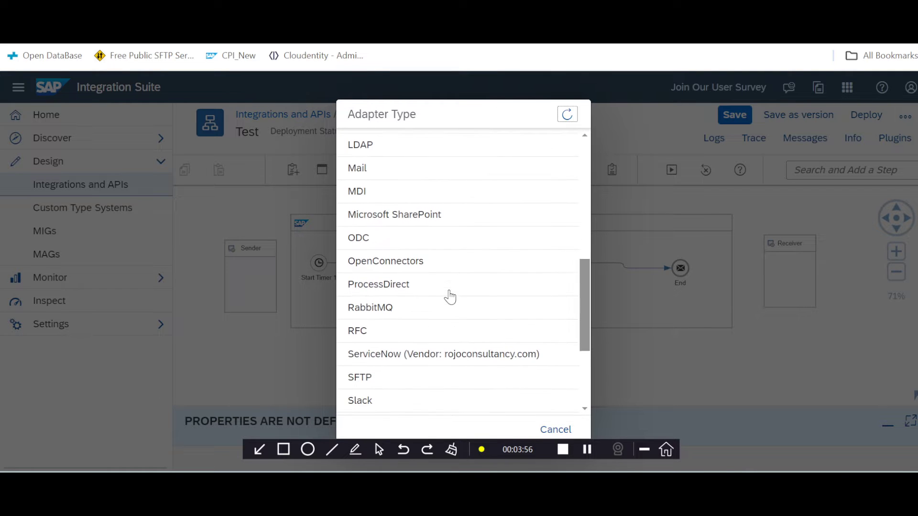
scroll(449, 296, down, 3)
scroll(406, 313, down, 2)
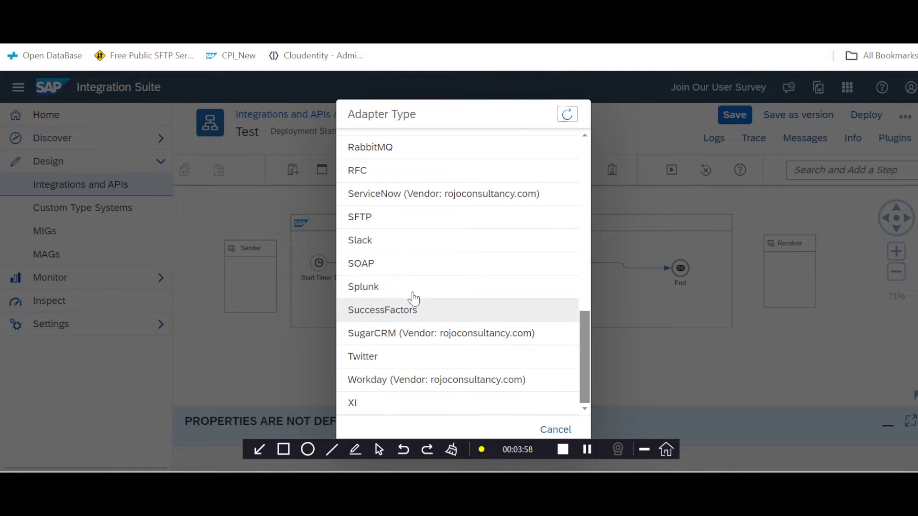
click(406, 311)
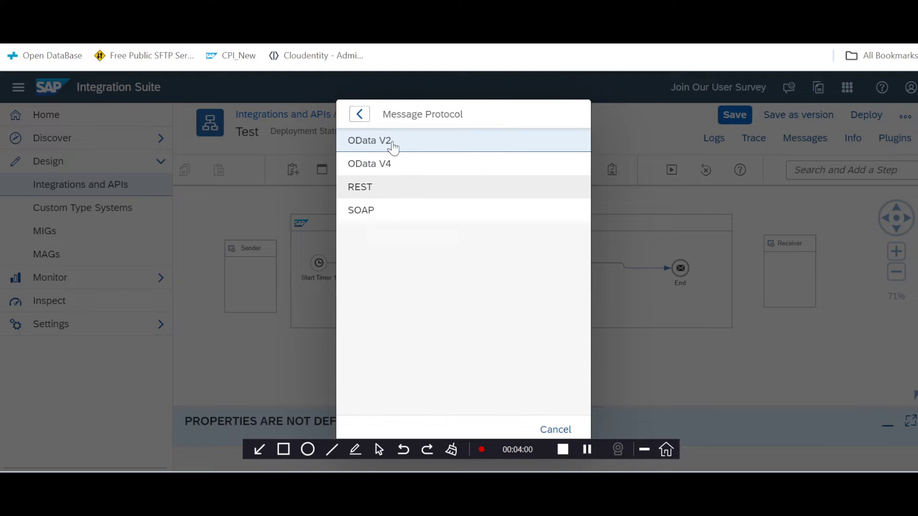
click(392, 144)
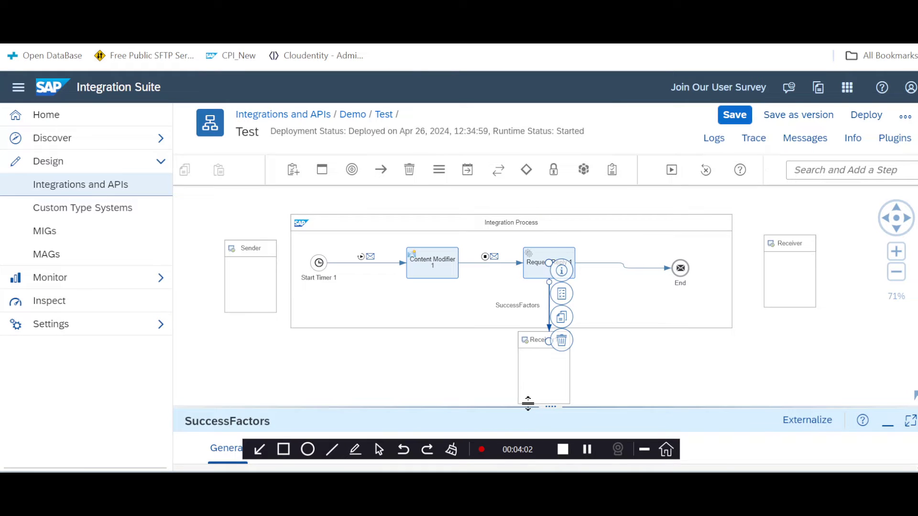
Review the SuccessFactors adapter's connection details and its processing settings, including the resource path.
drag(528, 404, 548, 237)
click(311, 287)
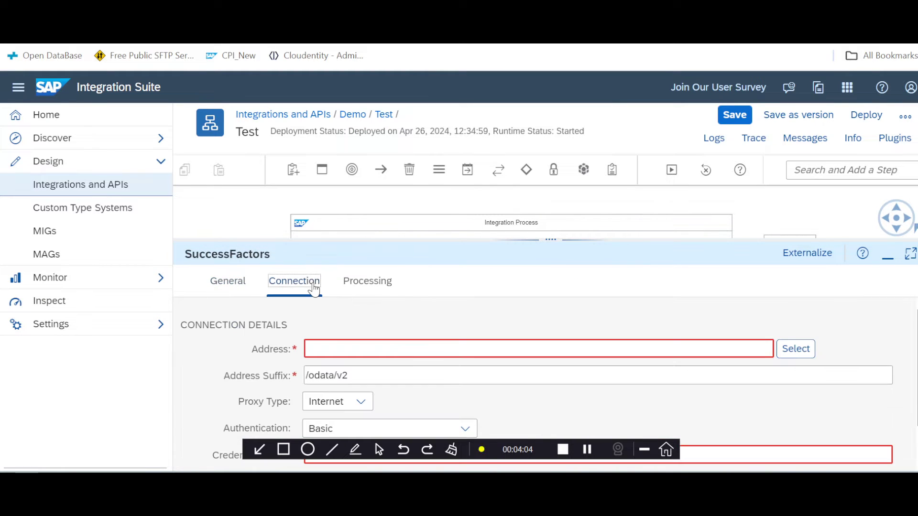
click(327, 348)
click(353, 282)
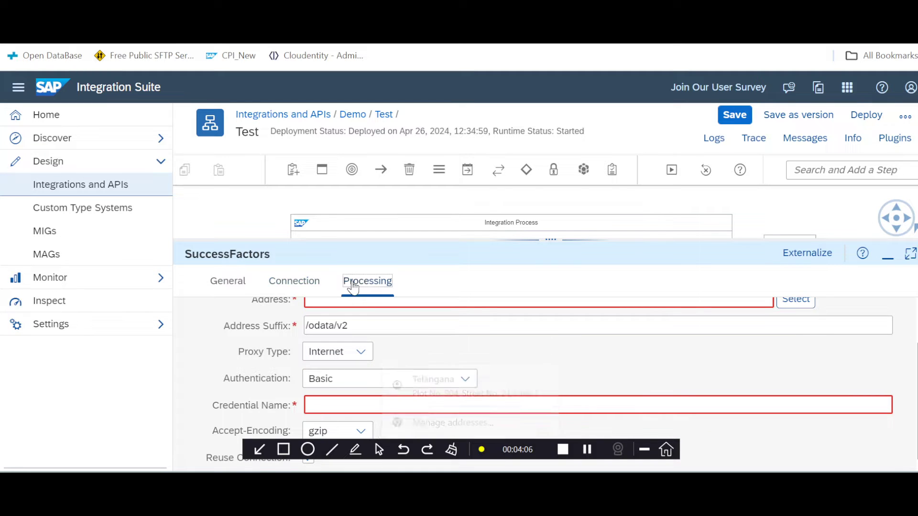
click(311, 325)
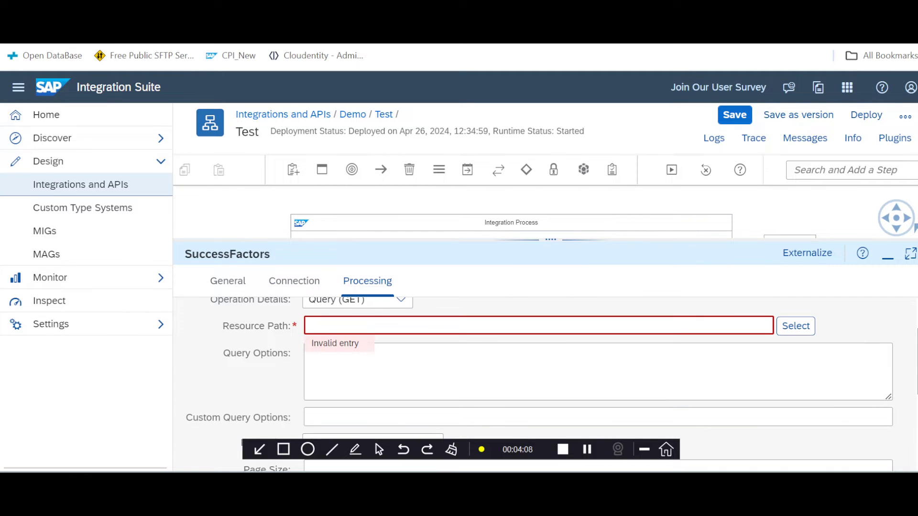
drag(550, 240, 552, 185)
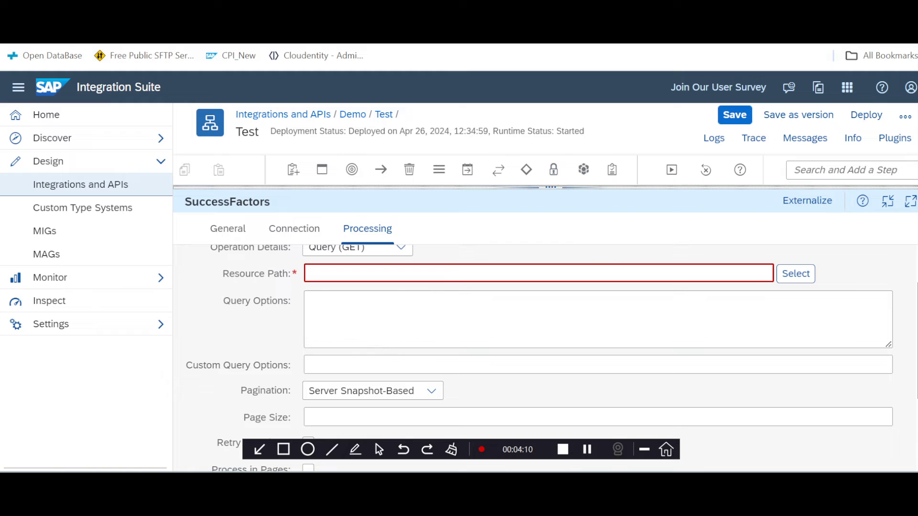
click(312, 273)
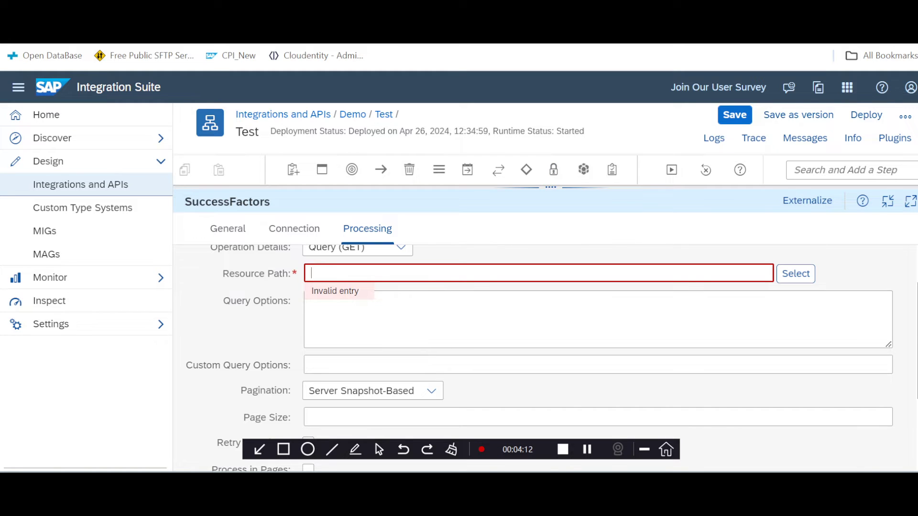
scroll(478, 309, down, 1)
Enter the sample query "select a,b,c,d where" as the SuccessFactors adapter's query options.
click(478, 309)
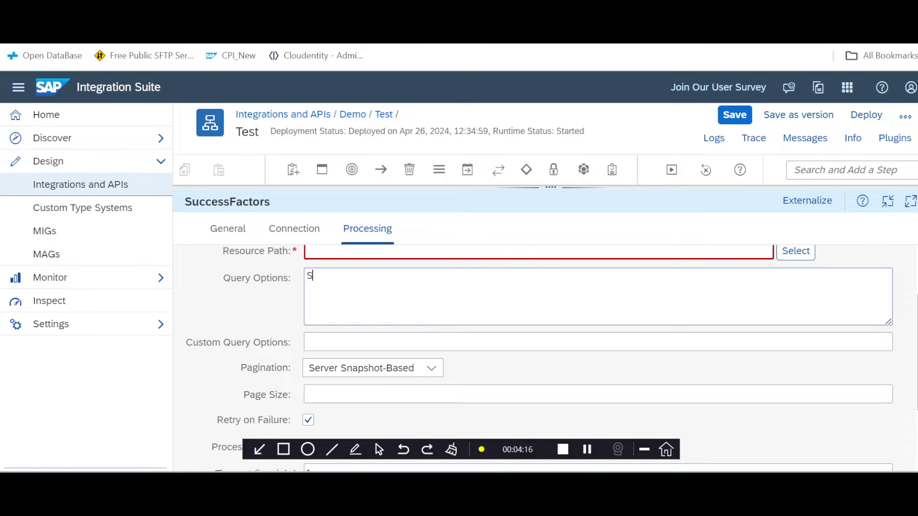
text(selec t)
text(fdskjkjfds)
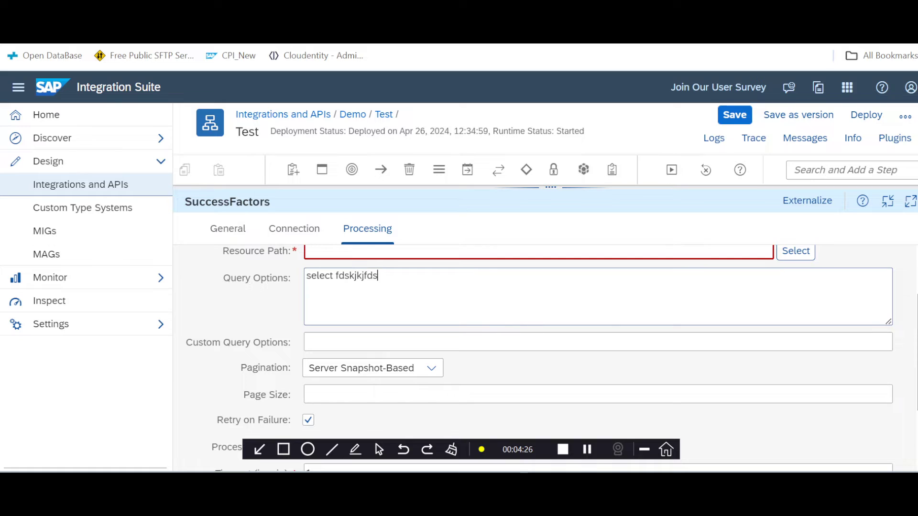
text(.ofhjhdf)
key(BackSpace)
key(BackSpace)
key(BackSpace)
key(BackSpace)
key(BackSpace)
key(BackSpace)
key(BackSpace)
text(w)
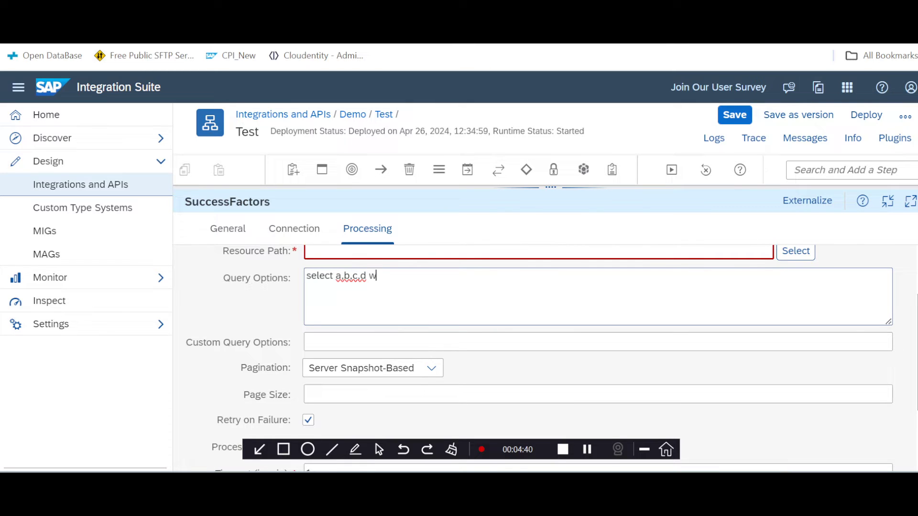
text(here)
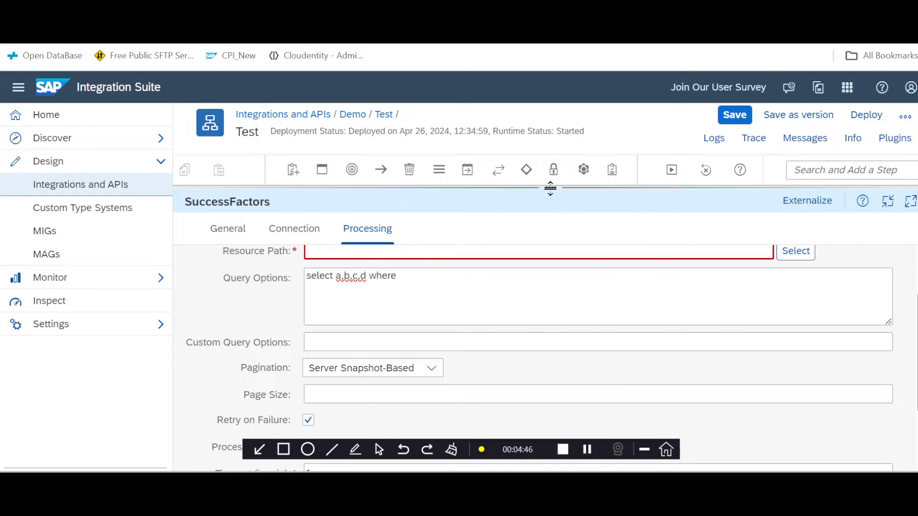
Move the added Receiver further below the integration process and delete the Request Reply step from the flow.
drag(549, 186, 531, 307)
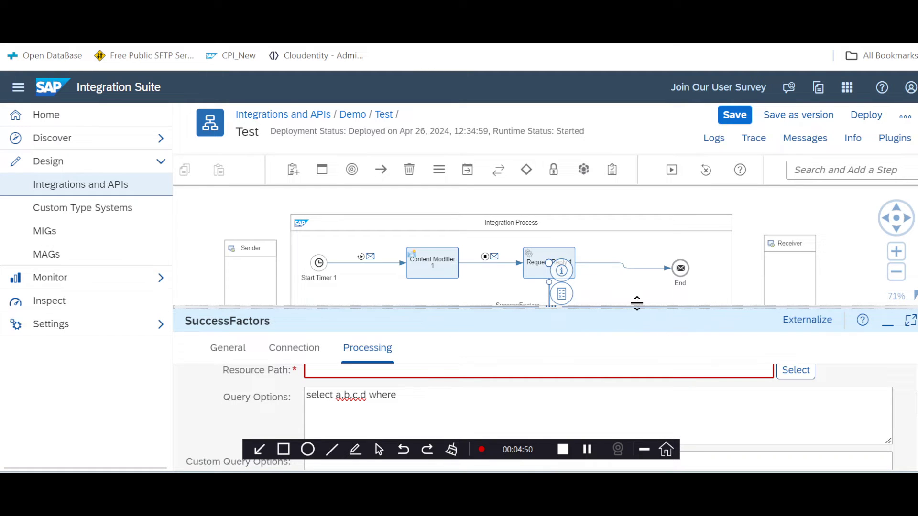
drag(636, 303, 653, 260)
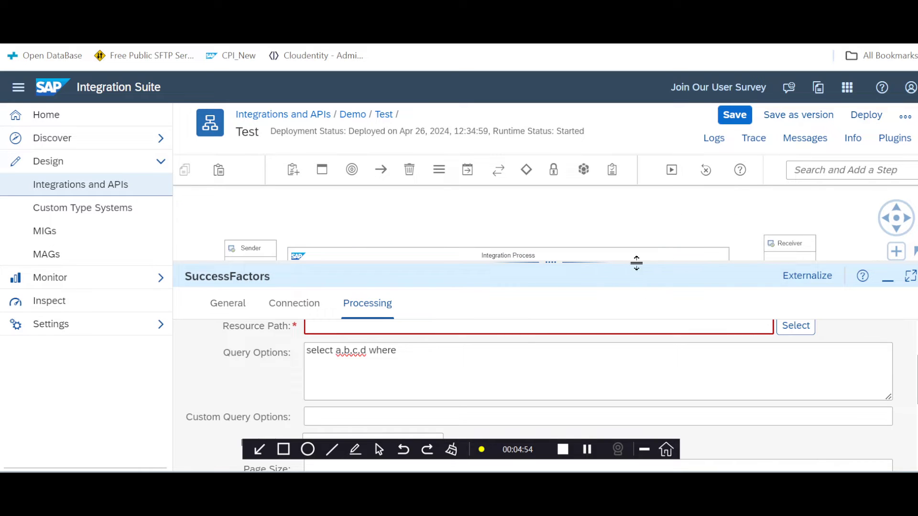
drag(629, 263, 621, 380)
scroll(552, 231, down, 1)
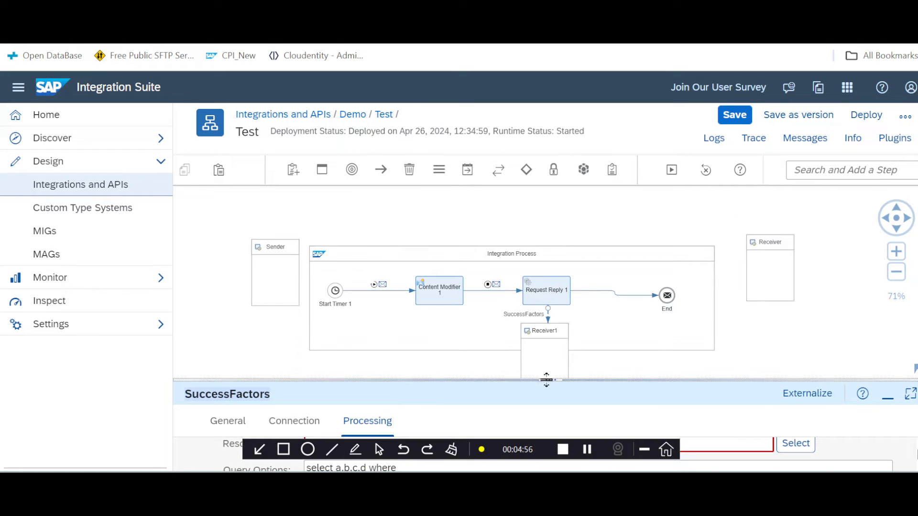
drag(543, 367, 548, 404)
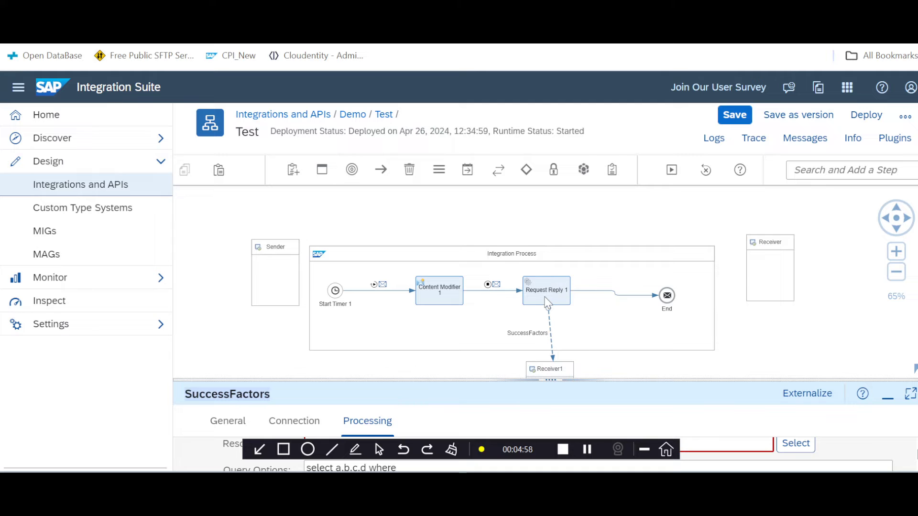
click(547, 296)
click(585, 348)
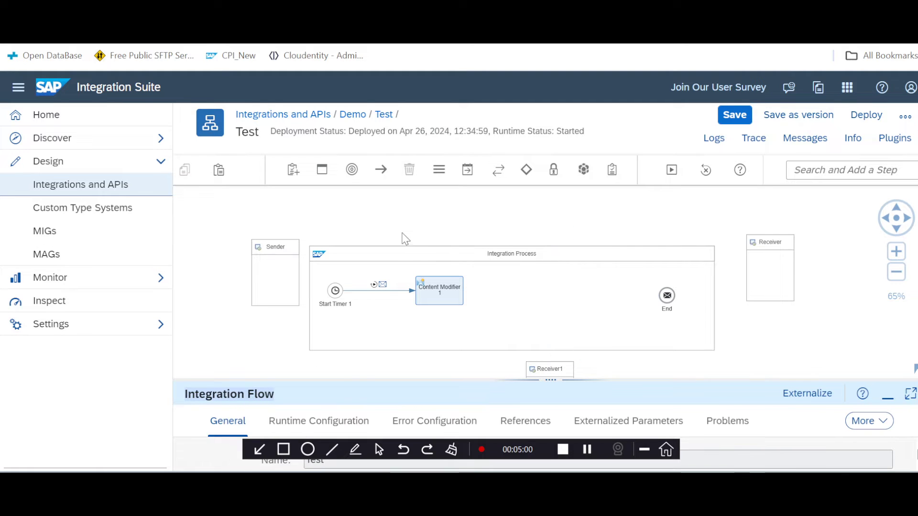
Add a second Content Modifier after Content Modifier 1 and connect the flow through it to the End event.
click(467, 169)
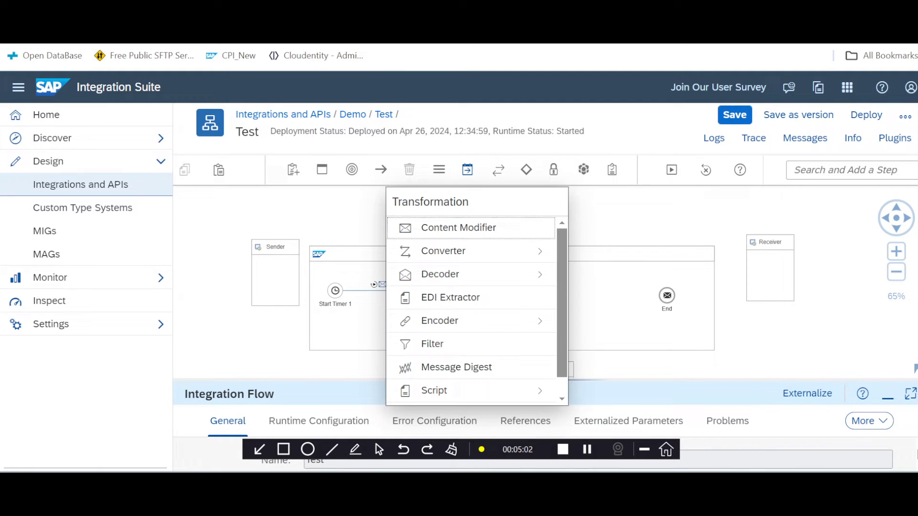
click(440, 228)
click(509, 298)
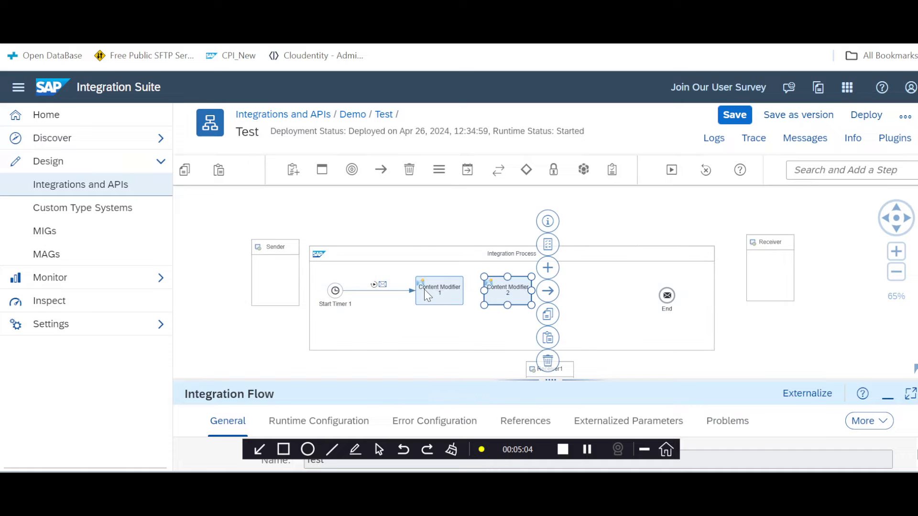
click(423, 288)
drag(481, 292, 667, 296)
click(519, 296)
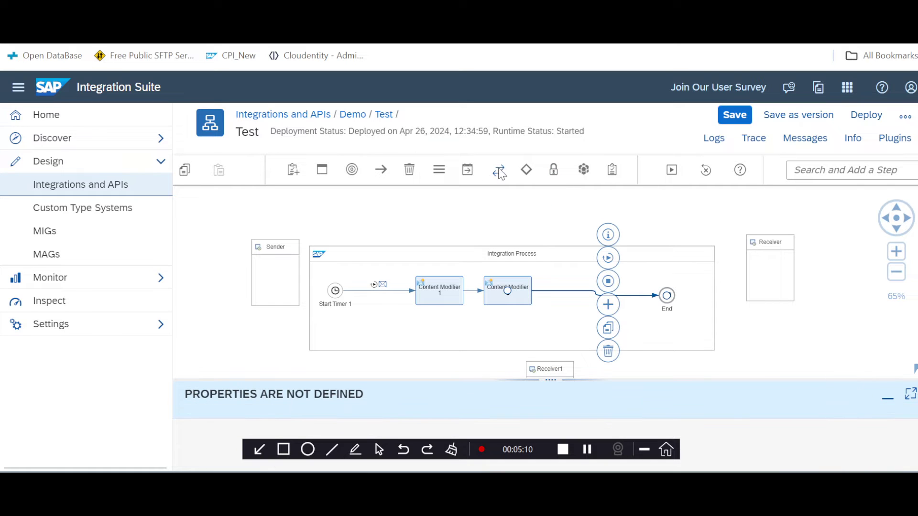
Insert a Request Reply step between Content Modifier 2 and the End event.
click(468, 170)
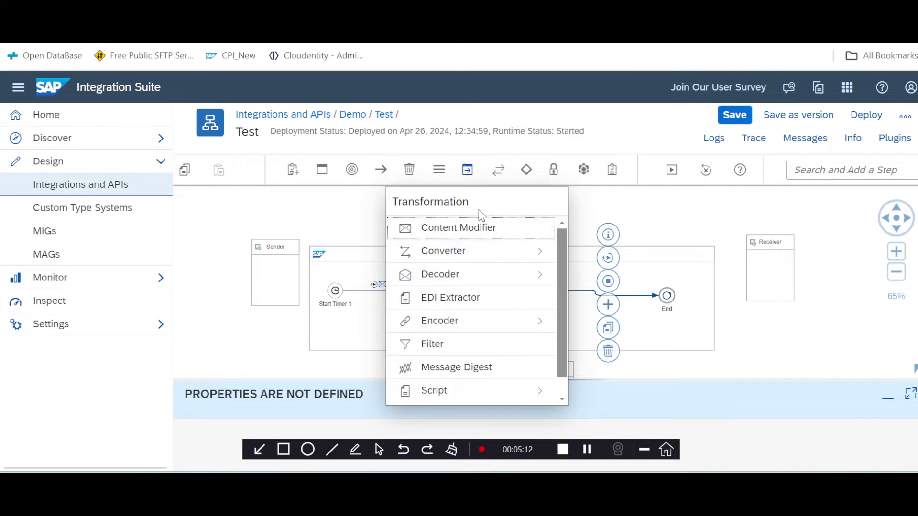
click(501, 177)
click(500, 173)
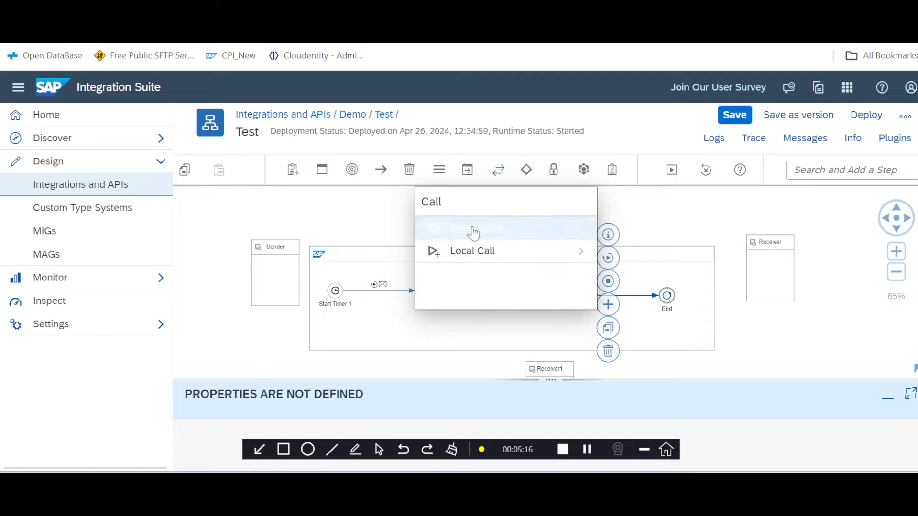
click(476, 229)
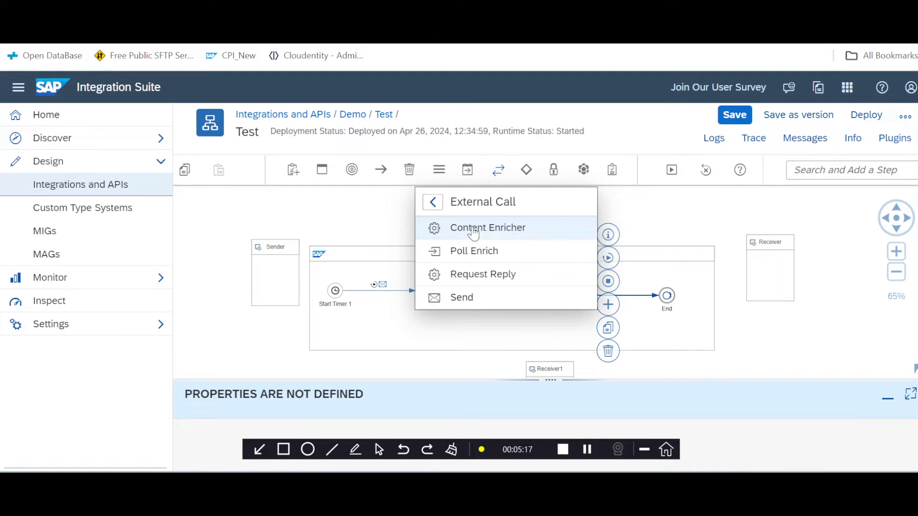
click(475, 275)
click(566, 291)
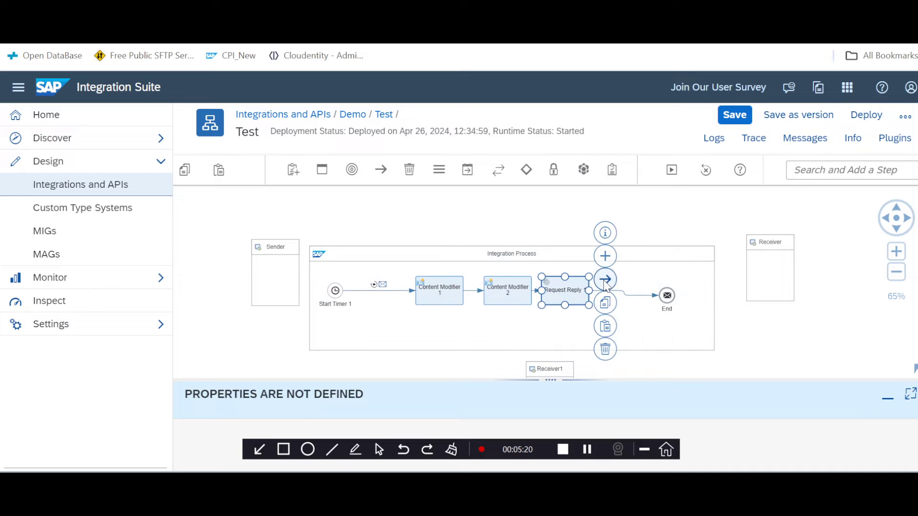
Connect the Request Reply step to Receiver1 using the JDBC adapter type.
drag(605, 279, 549, 374)
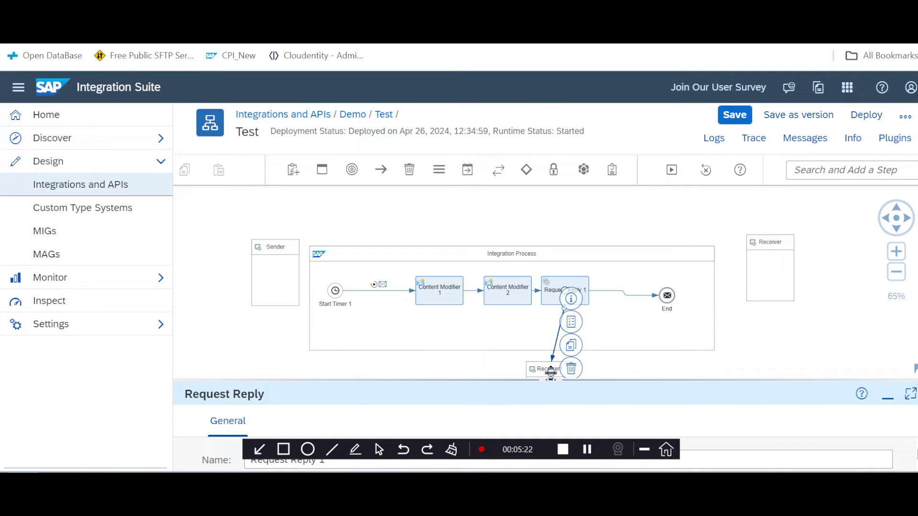
scroll(467, 329, down, 5)
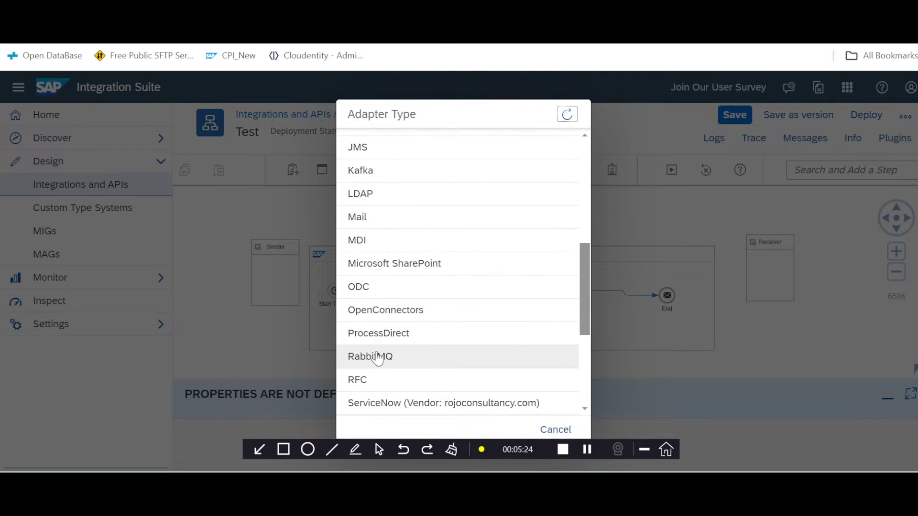
scroll(378, 353, down, 3)
scroll(375, 357, up, 3)
scroll(375, 357, up, 1)
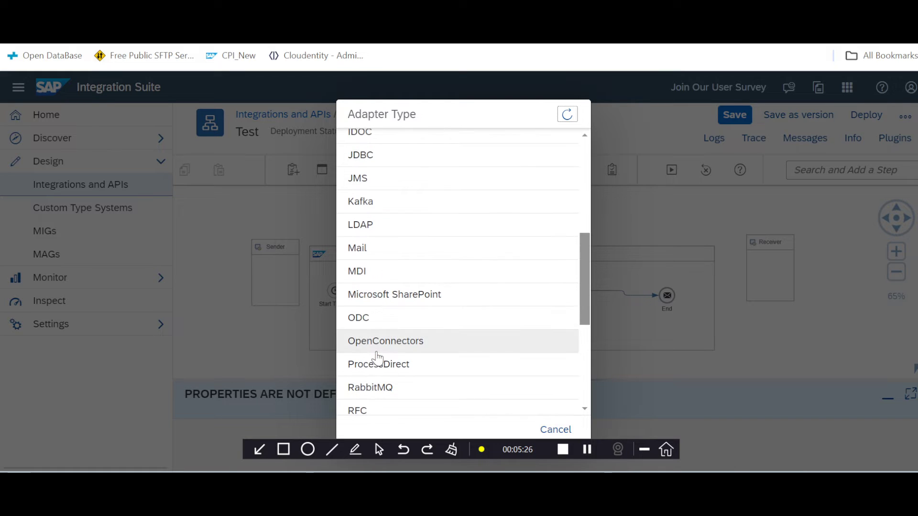
scroll(375, 225, up, 3)
click(371, 229)
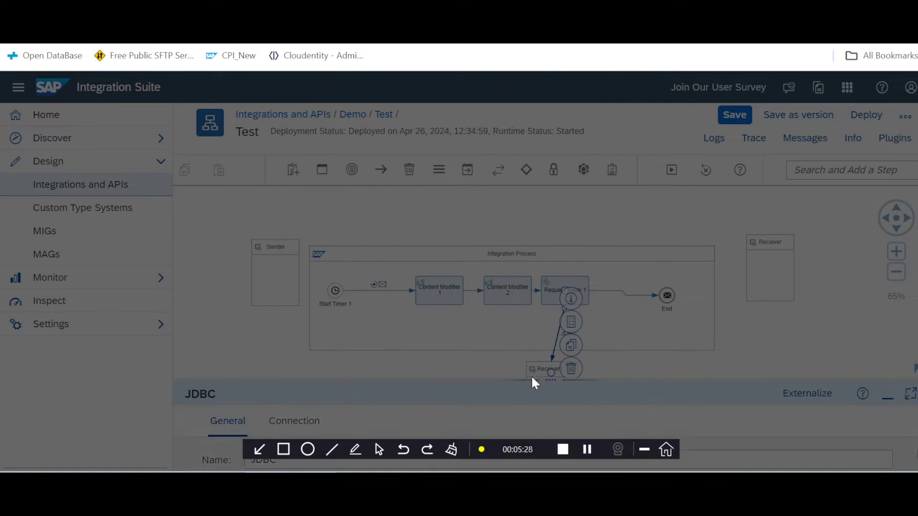
drag(549, 378, 579, 409)
Enter "select empID, empName, empSalary from emp where lastmodifiedDate >" as an Expression message body in Content Modifier 2.
click(512, 290)
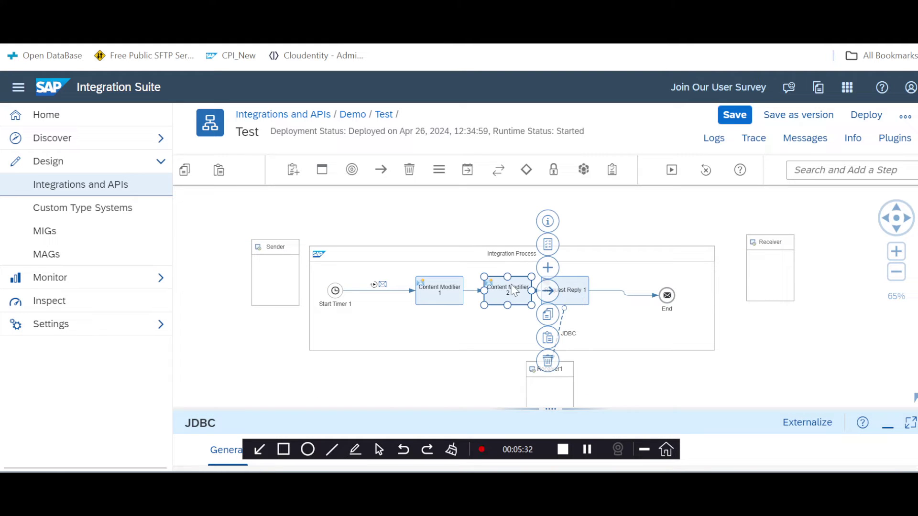
drag(528, 404, 543, 196)
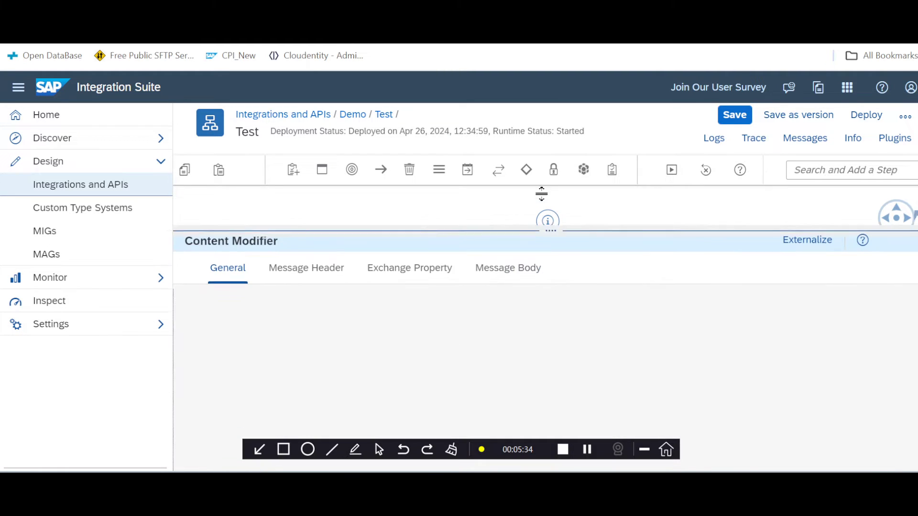
click(508, 241)
click(310, 302)
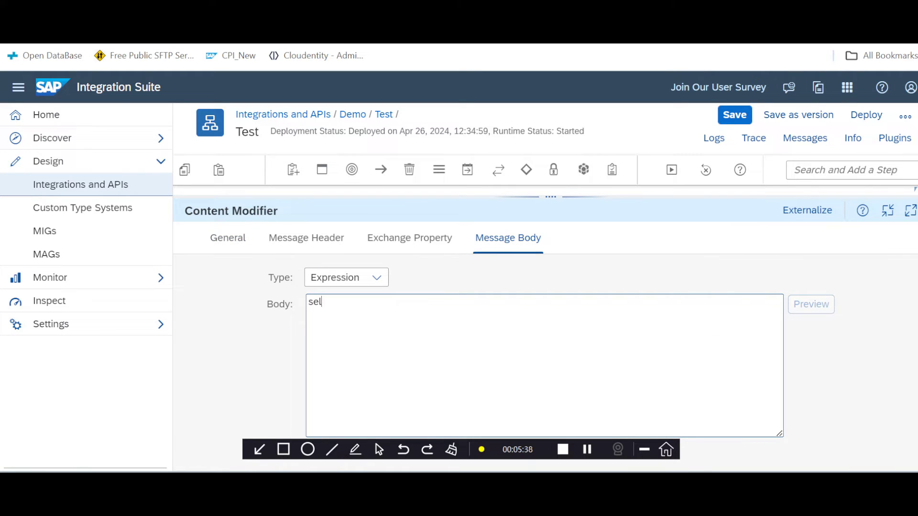
text(select)
text(empID, em)
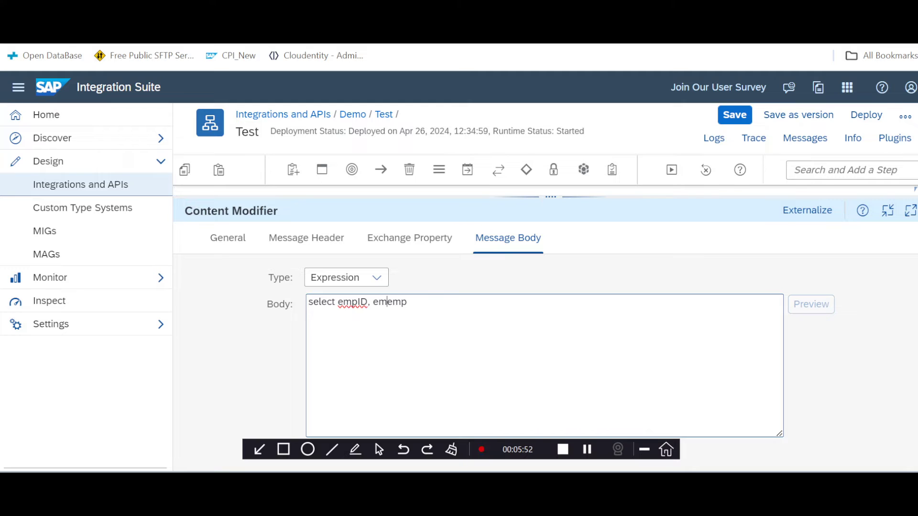
text(pName, em)
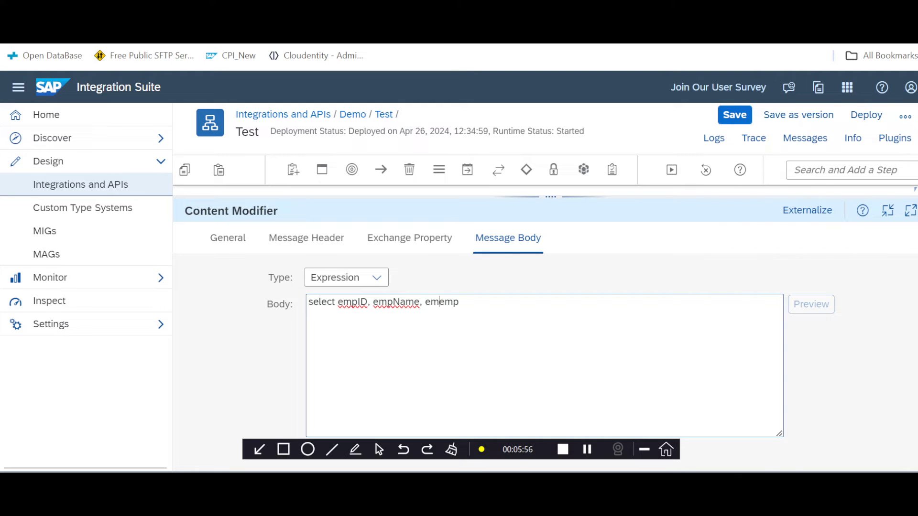
text(pSalary from)
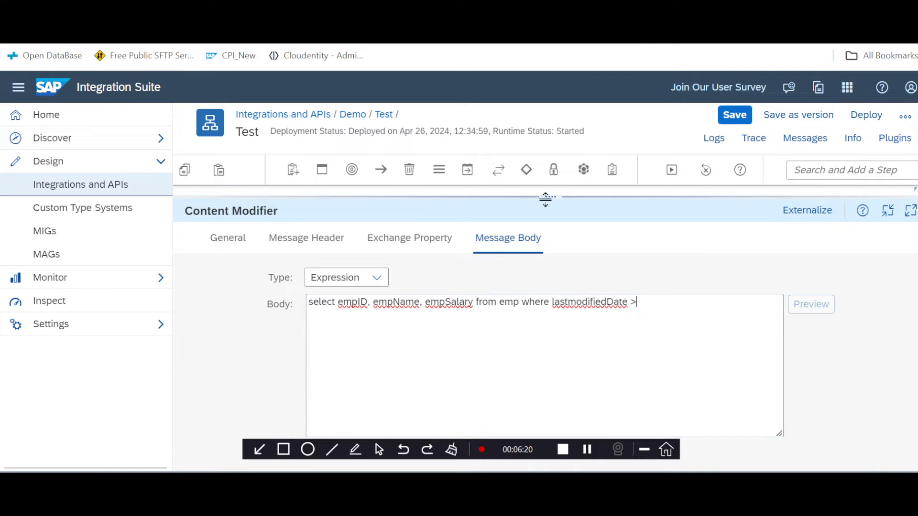
Complete the message body query's date condition with the property reference ${property.Date}.
drag(545, 198, 562, 214)
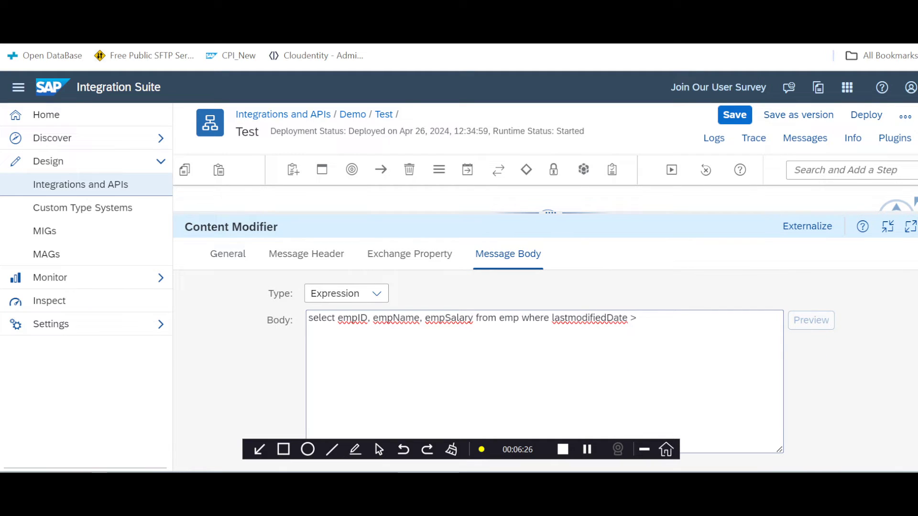
text($)
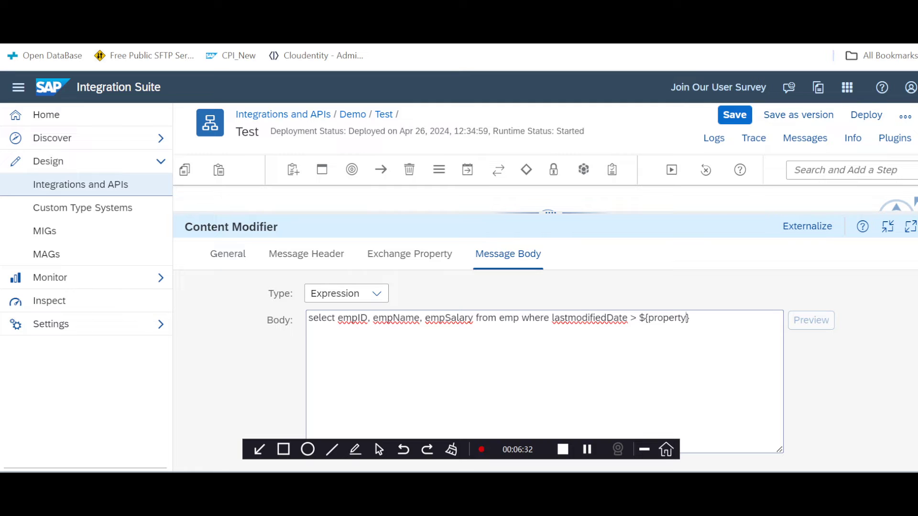
text({property.Date)
Review the query's lastmodifiedDate condition and its Date property reference in the message body.
drag(549, 212, 568, 280)
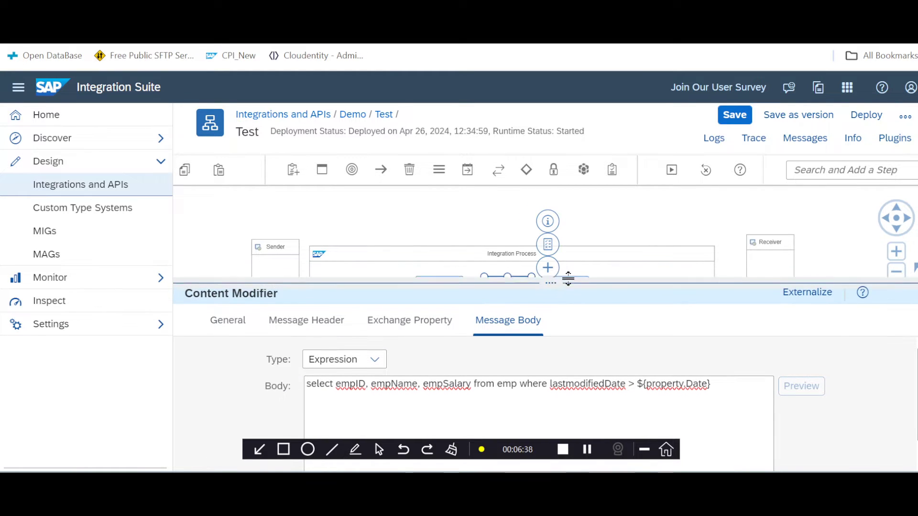
double_click(664, 384)
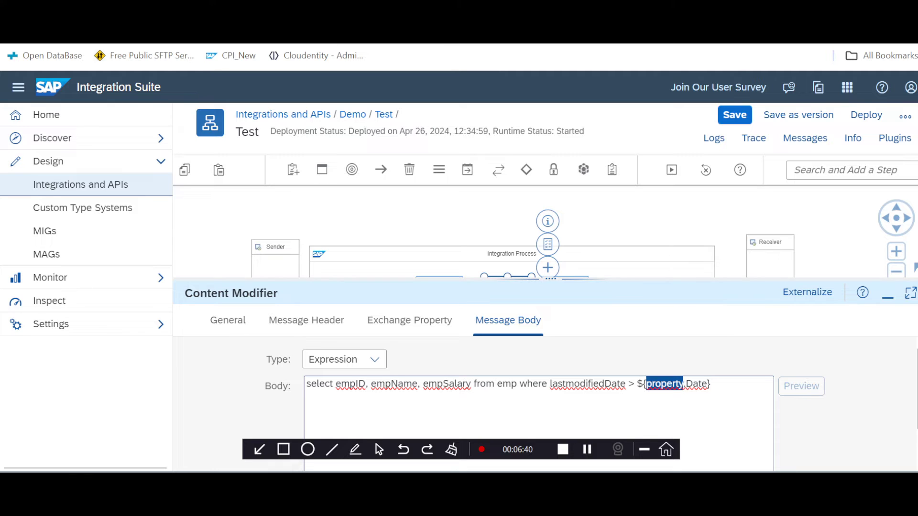
double_click(594, 383)
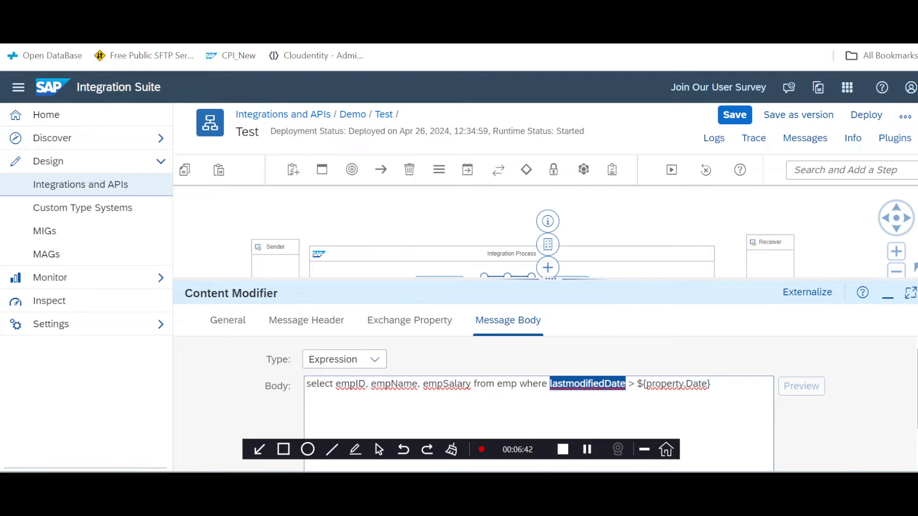
click(571, 281)
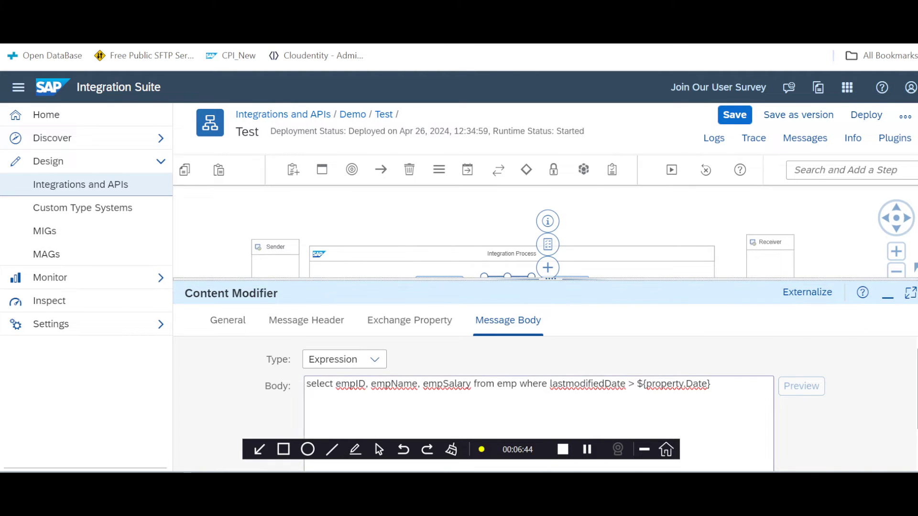
click(679, 384)
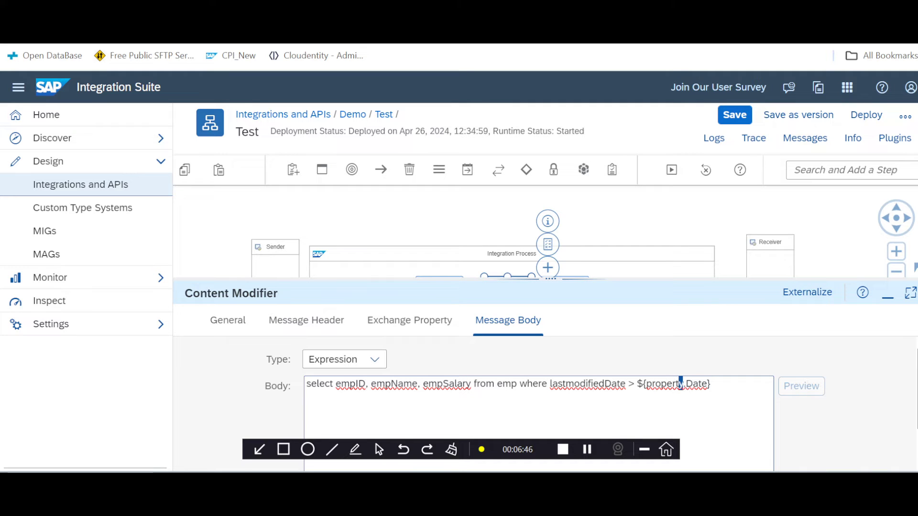
key(ctrl+a)
Move Receiver1 so it sits directly below the Request Reply step.
drag(549, 279, 548, 384)
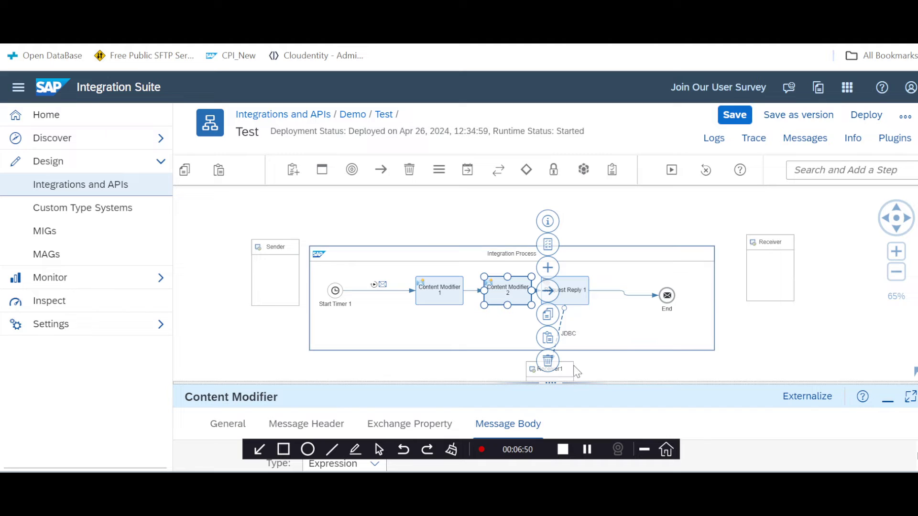
drag(570, 369, 580, 369)
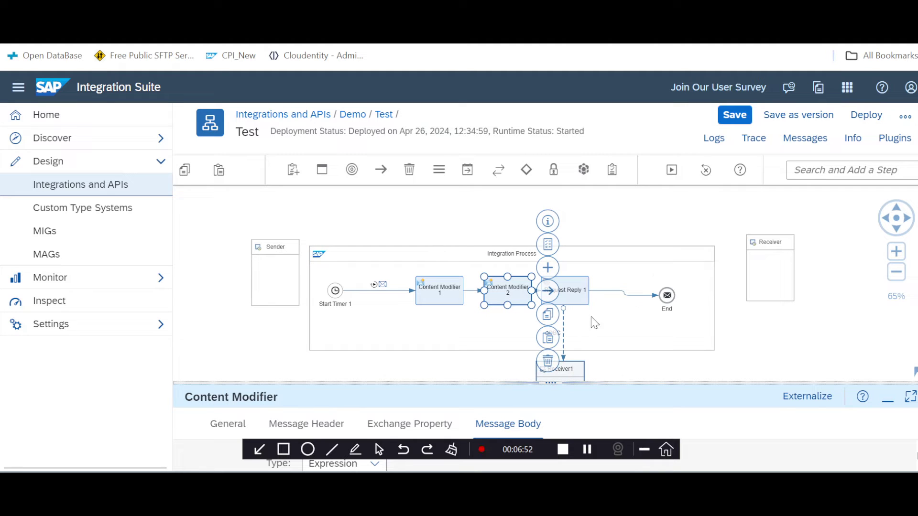
scroll(432, 228, down, 2)
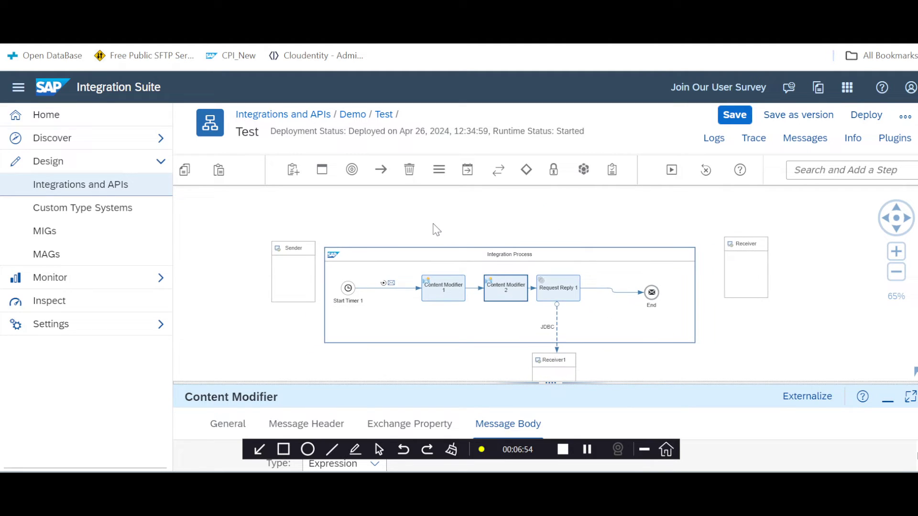
click(404, 196)
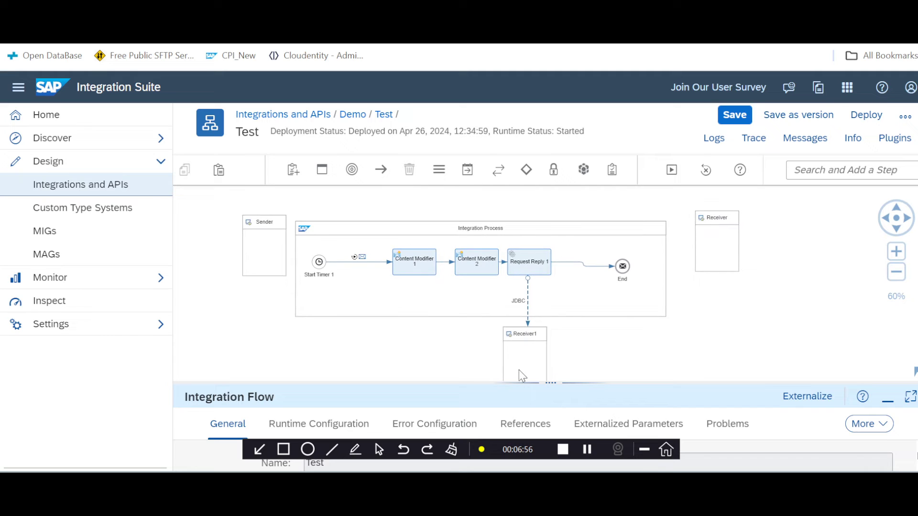
Check the exchange property and message header settings of Content Modifier 2.
drag(550, 381, 535, 233)
click(478, 267)
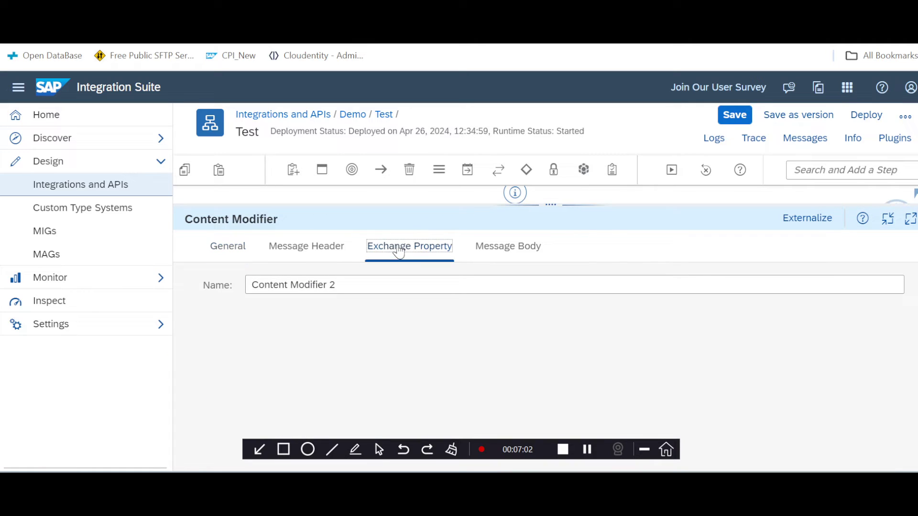
click(398, 251)
click(325, 254)
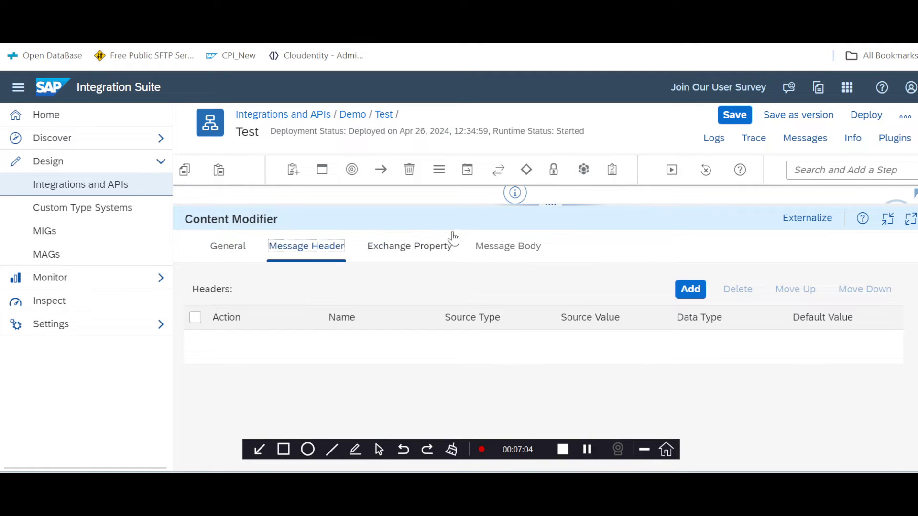
drag(492, 208, 481, 309)
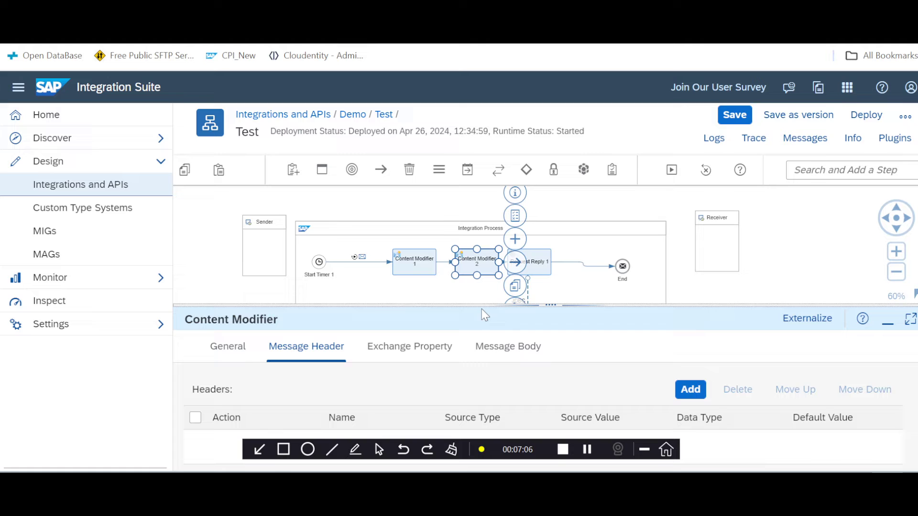
Change the source type of Content Modifier 1's Date exchange property to Expression.
click(416, 262)
drag(577, 309, 549, 189)
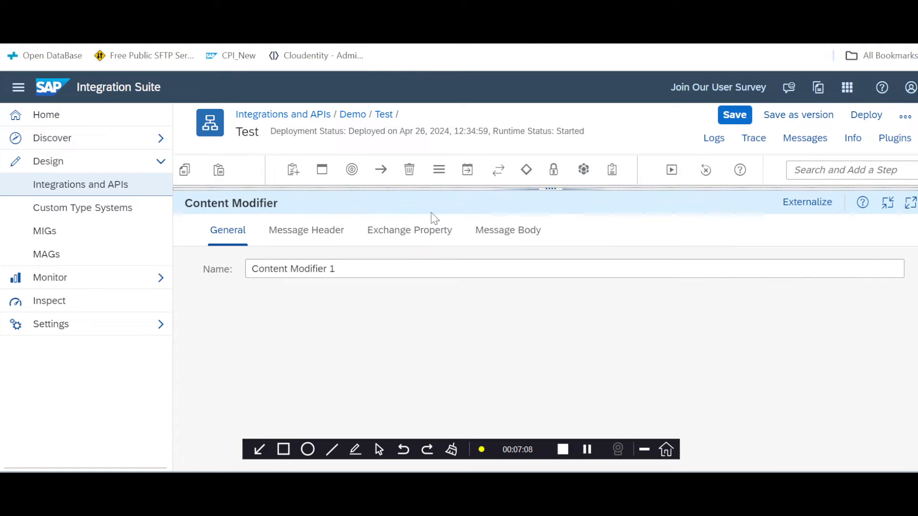
click(411, 230)
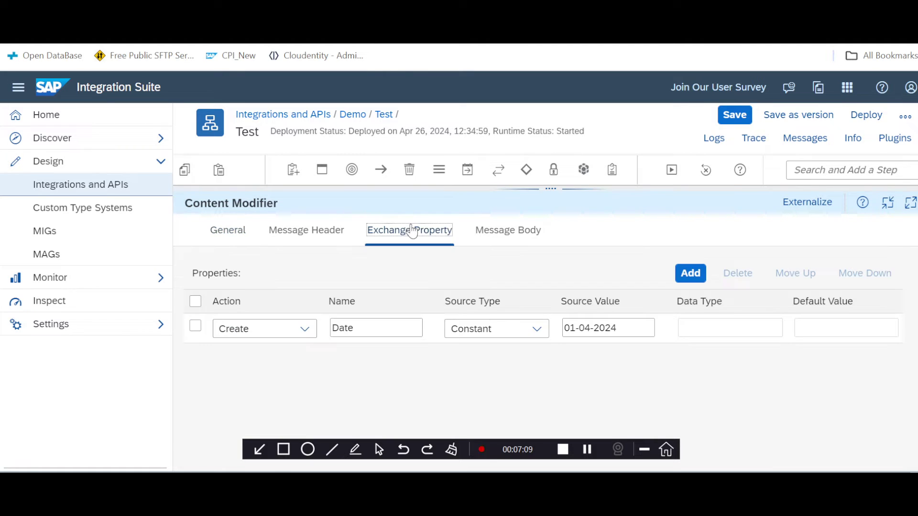
click(507, 331)
click(502, 177)
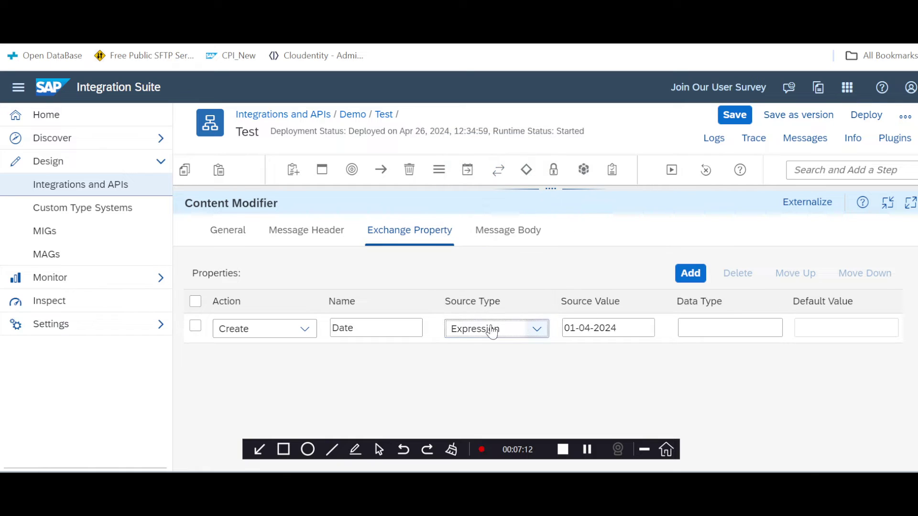
Rename the exchange property to payload and replace its source value with ${in.body}.
key(shift+Tab)
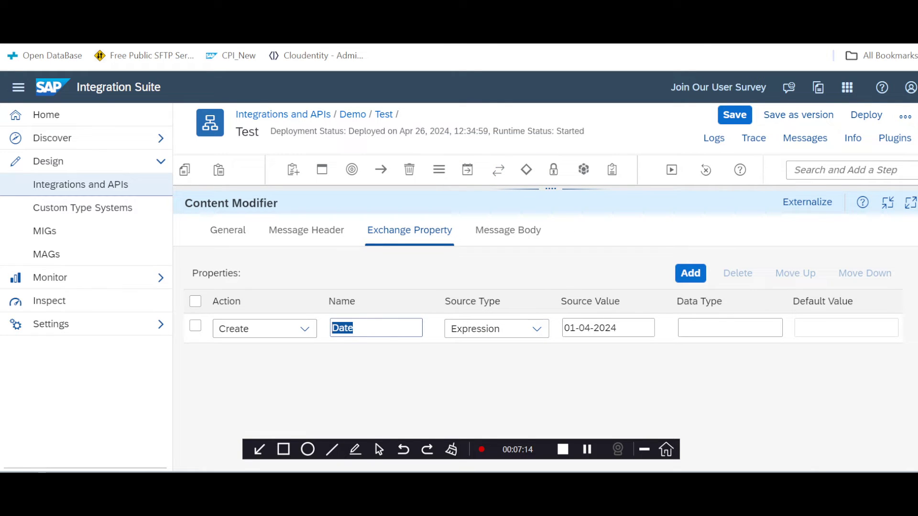
key(BackSpace)
double_click(604, 328)
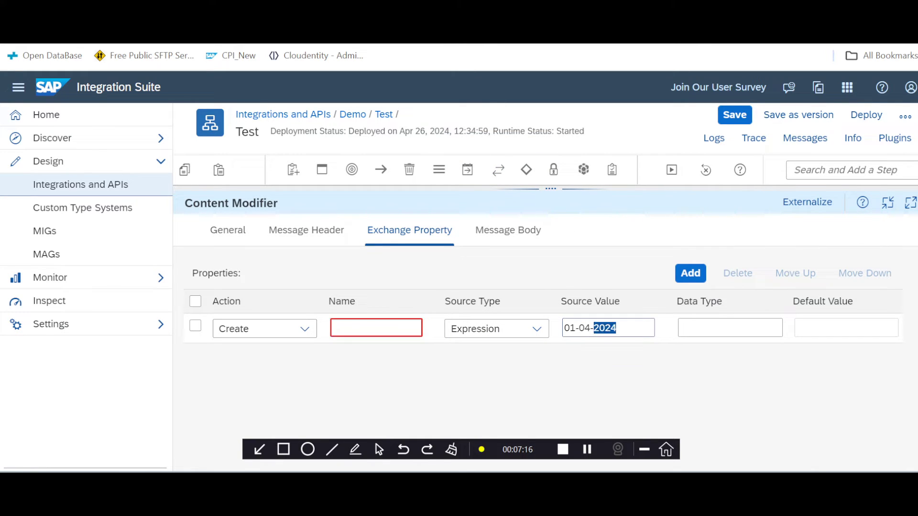
key(ctrl+a)
key(BackSpace)
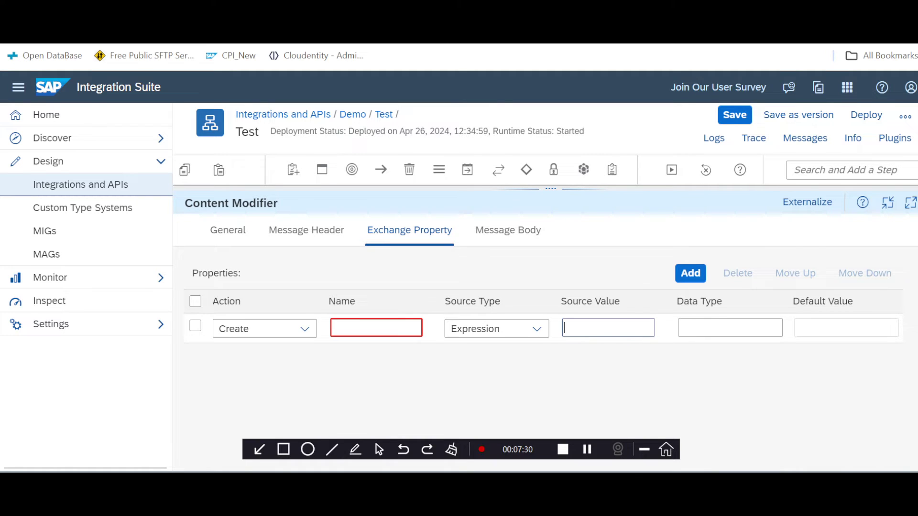
click(364, 328)
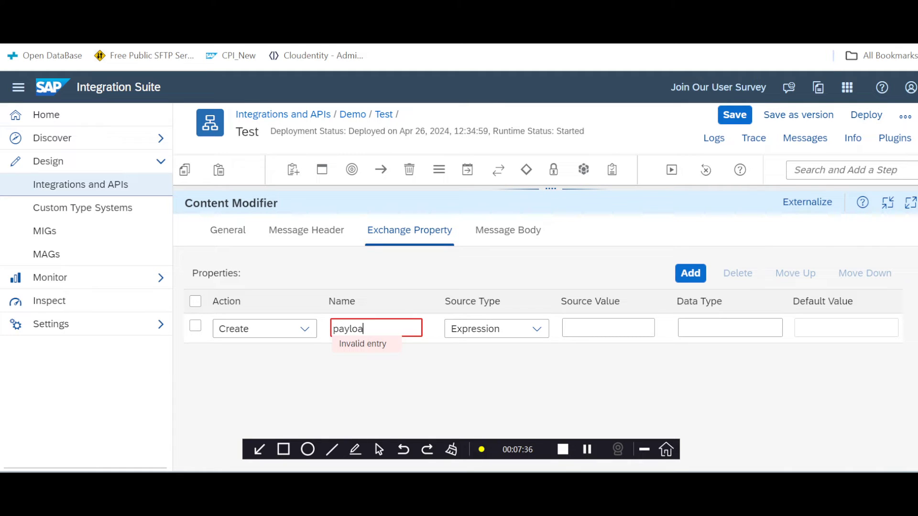
click(585, 323)
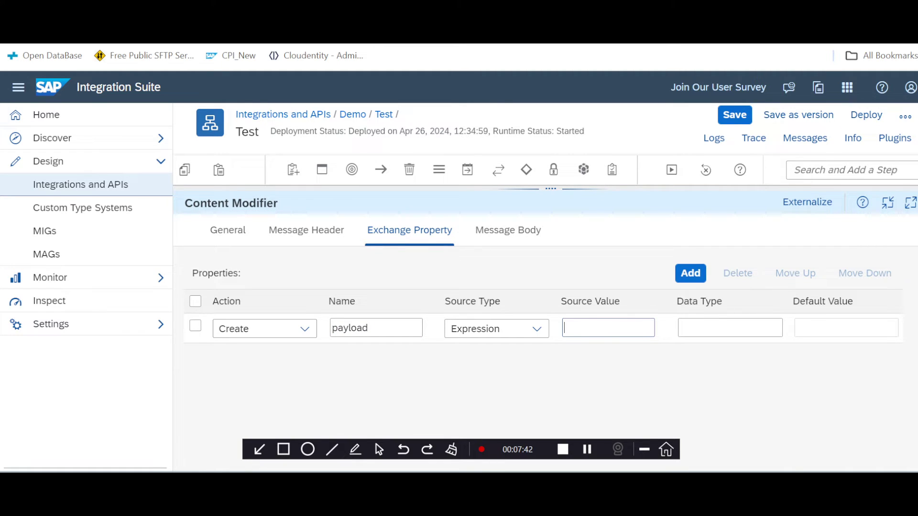
text(${in.body)
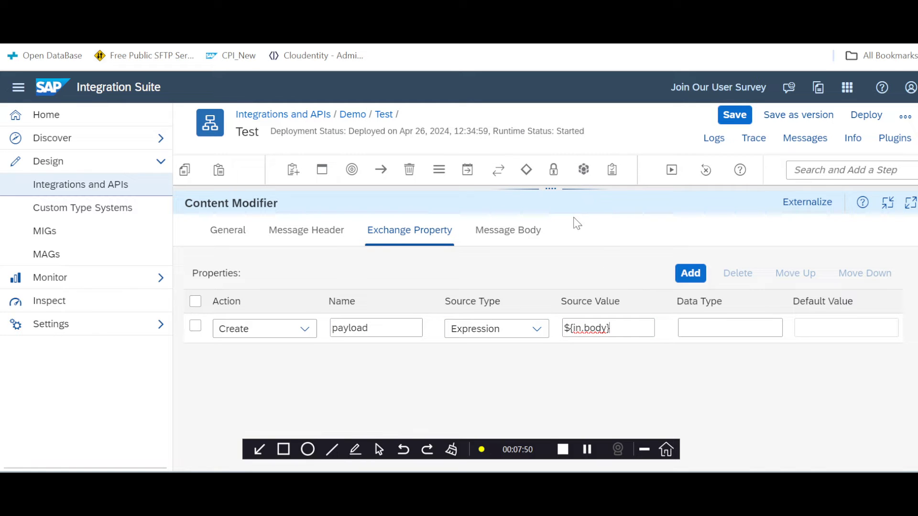
Set the payload property's data type to java.lang.String.
drag(550, 190, 536, 332)
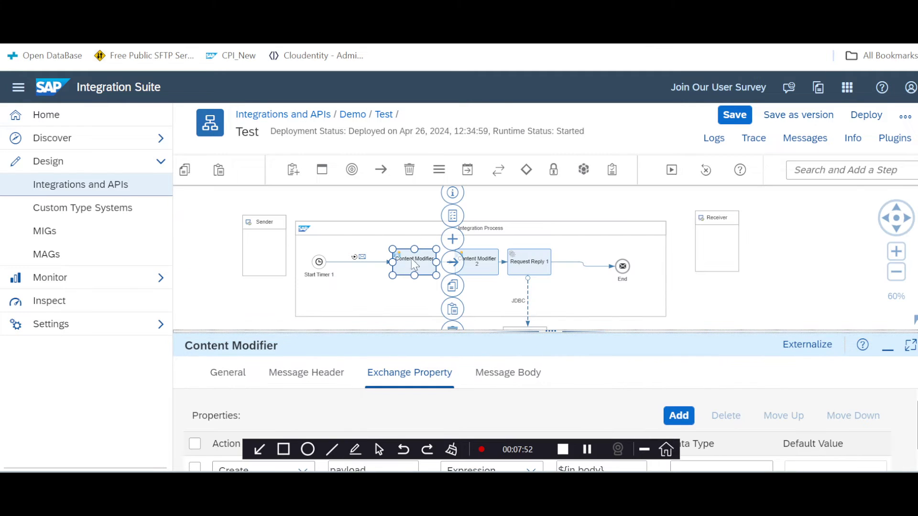
drag(549, 330, 553, 201)
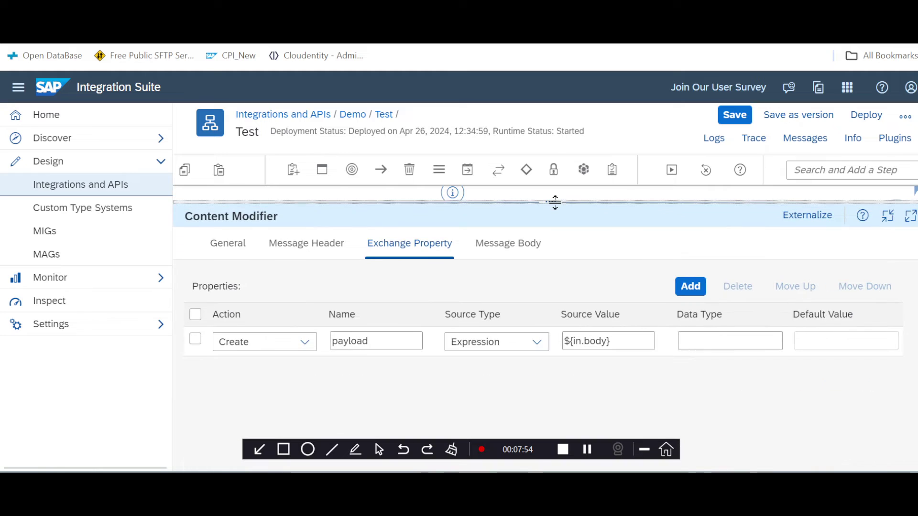
click(414, 341)
key(ctrl+a)
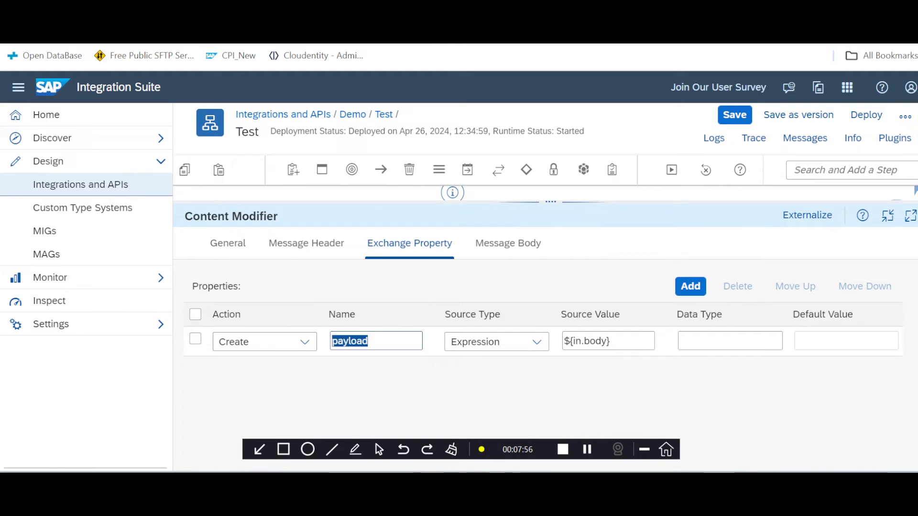
click(704, 344)
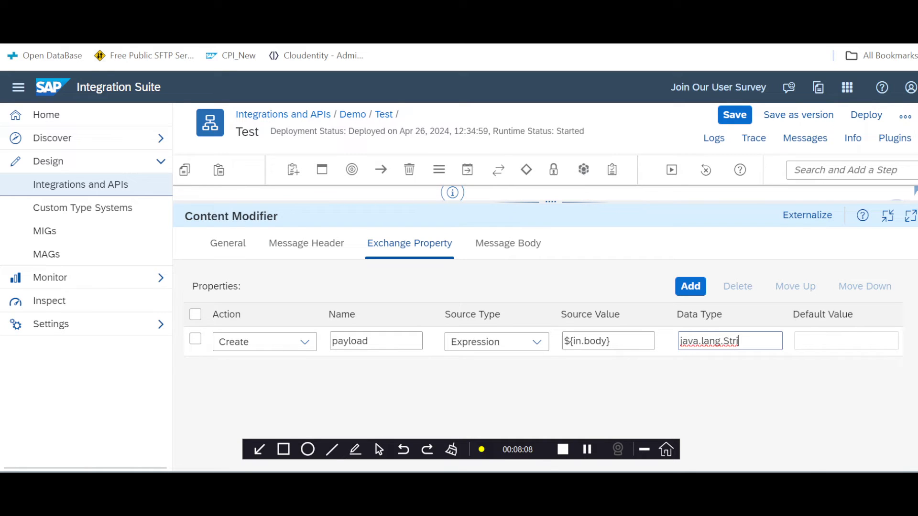
text(ng)
click(823, 388)
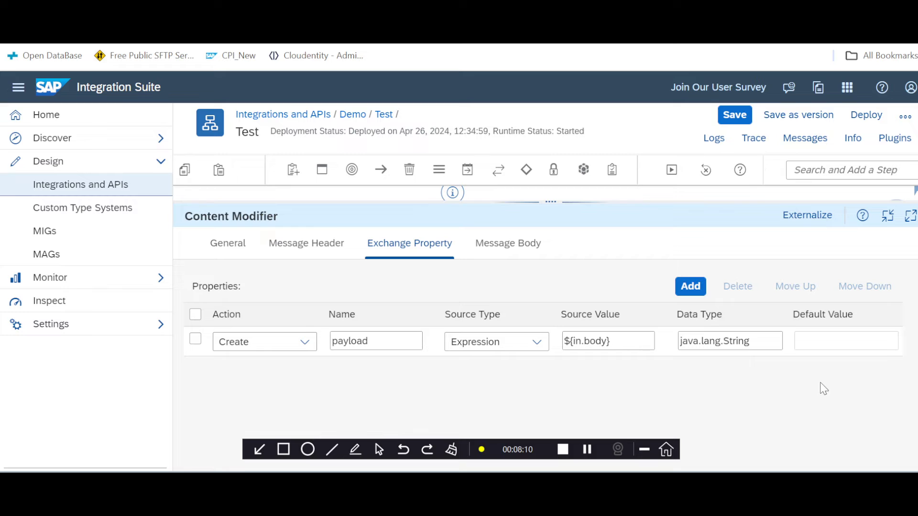
Move Request Reply 1 close to the End event and delete Content Modifier 2 from the flow.
drag(549, 205, 543, 363)
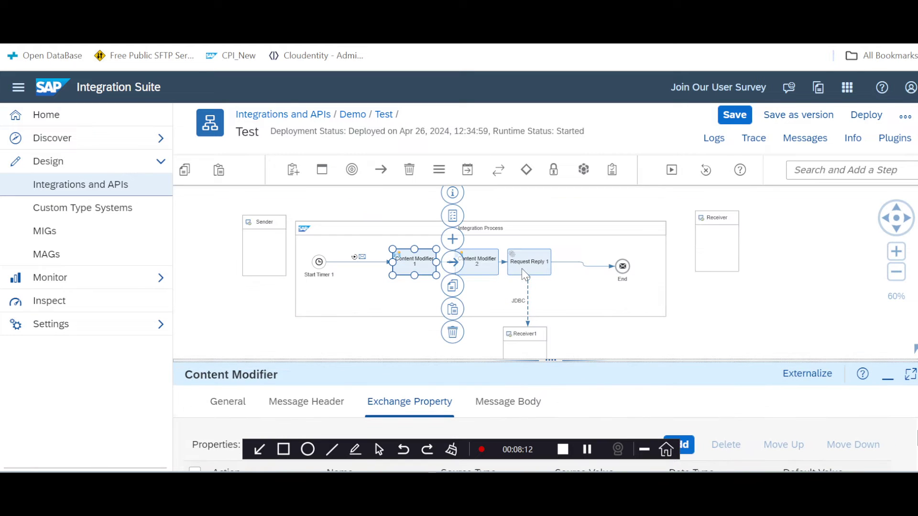
drag(522, 269, 578, 275)
drag(480, 266, 545, 263)
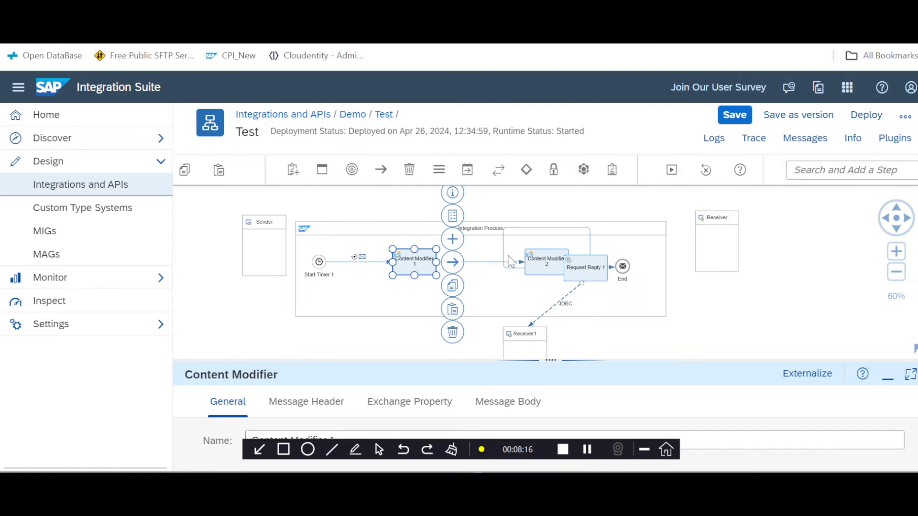
click(545, 268)
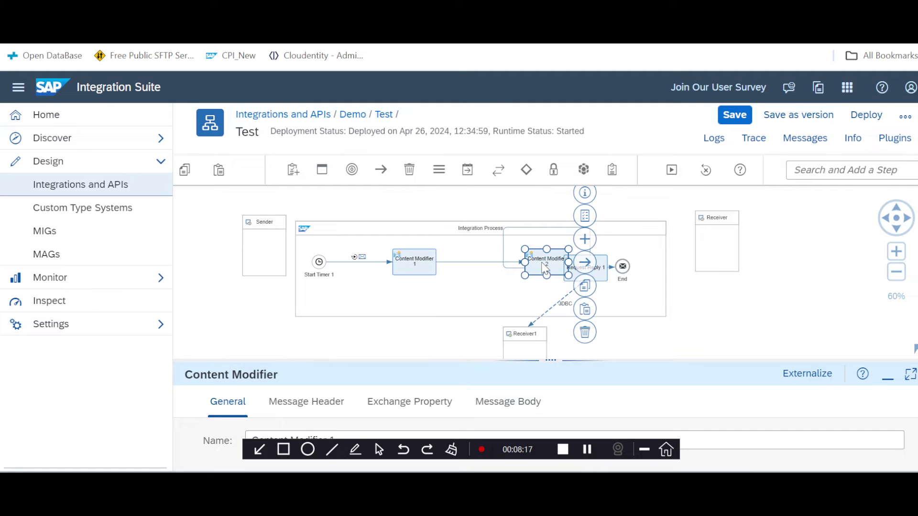
click(585, 332)
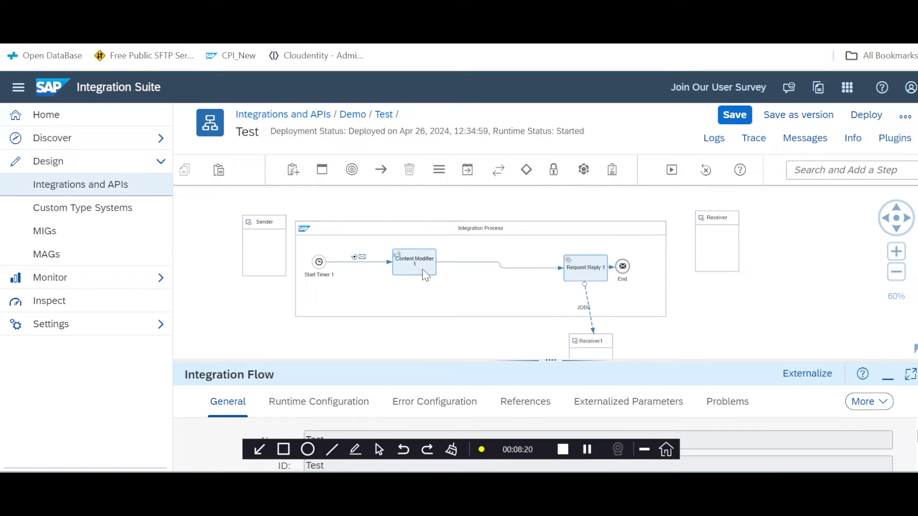
Shift Content Modifier 1 toward Request Reply 1 and insert a new Content Modifier between Start Timer 1 and it.
drag(426, 270, 467, 271)
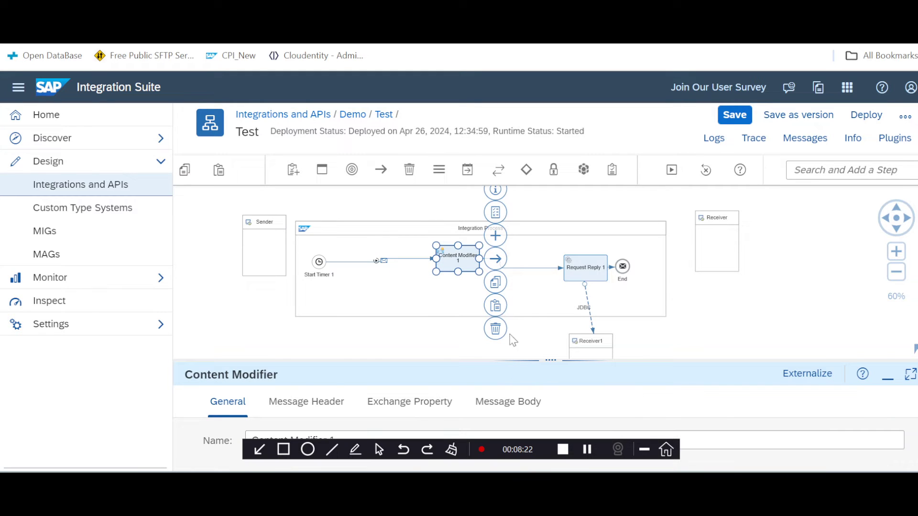
click(467, 170)
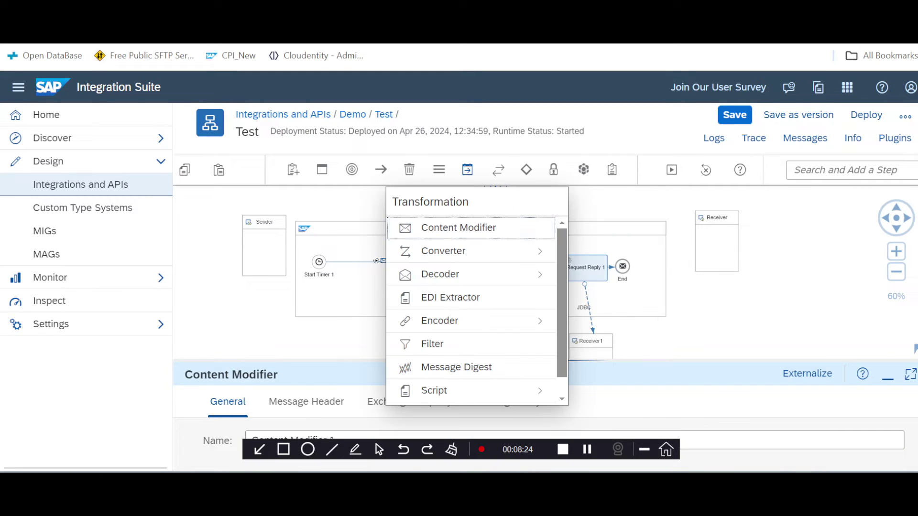
click(442, 227)
click(365, 263)
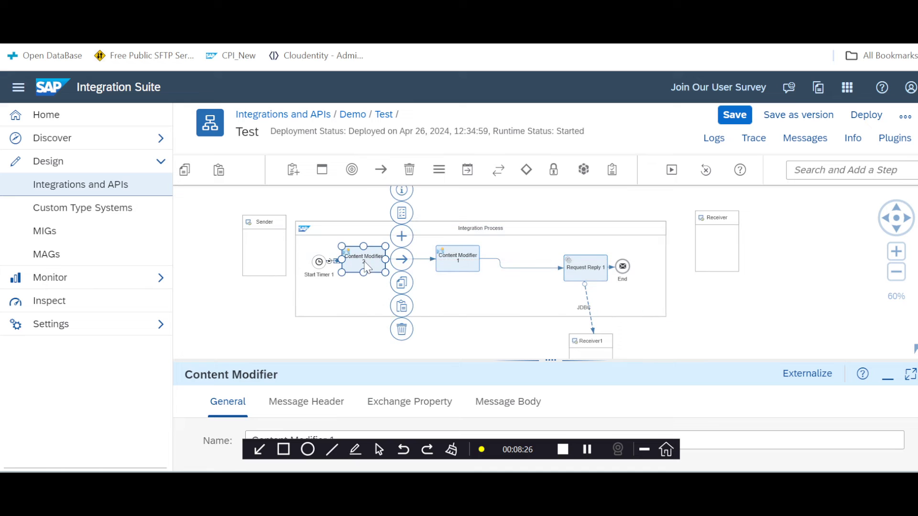
Open the new Content Modifier 2's message body and copy the complete EmpRecords XML from the text editor.
drag(544, 363, 544, 288)
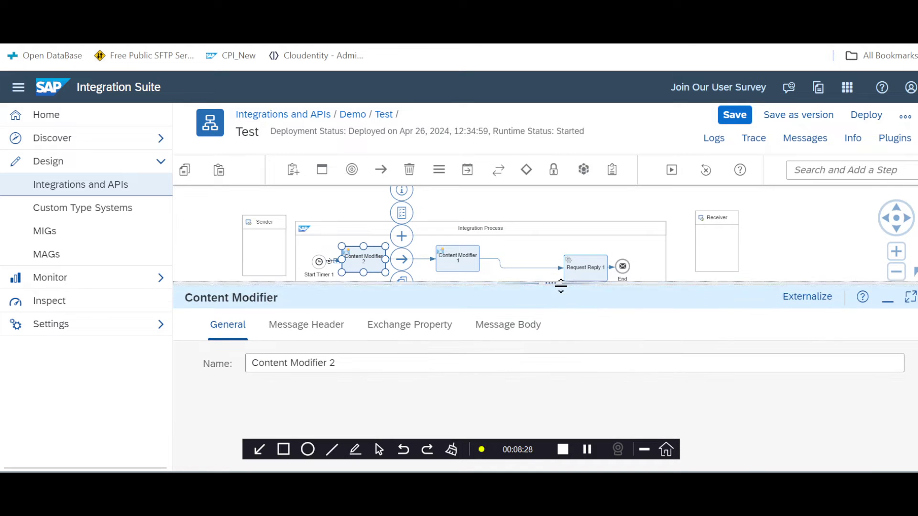
click(504, 326)
key(alt+Tab)
key(Tab)
key(Tab)
key(Tab)
key(Tab)
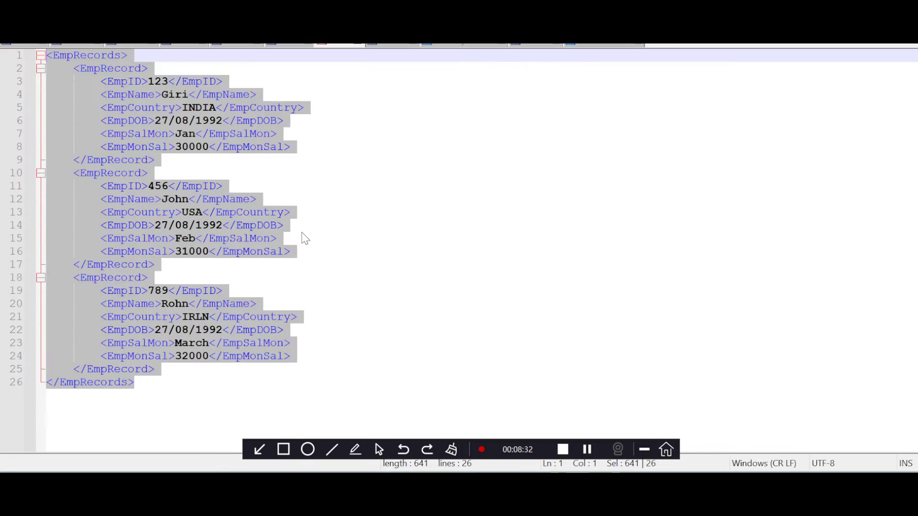
click(306, 238)
key(ctrl+a)
key(ctrl+c)
key(alt+Tab)
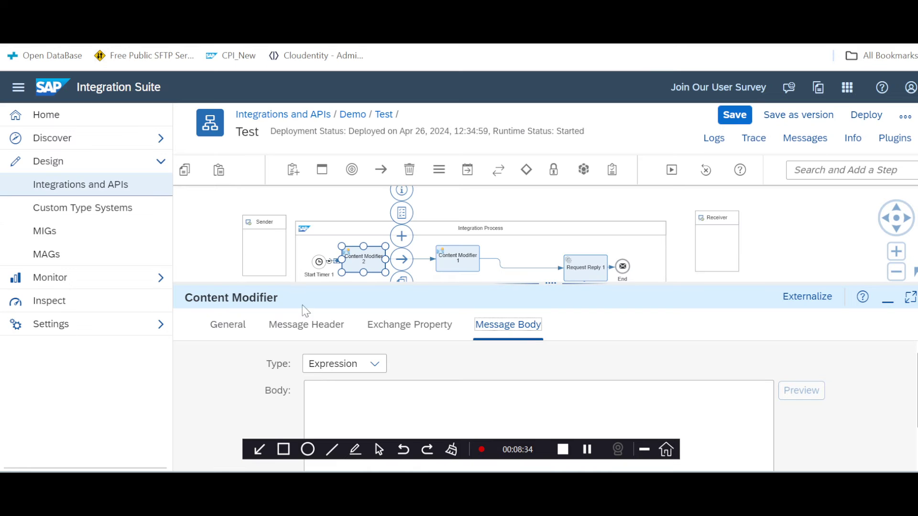
Paste the copied EmpRecords XML into Content Modifier 2's message body.
click(349, 406)
key(ctrl+v)
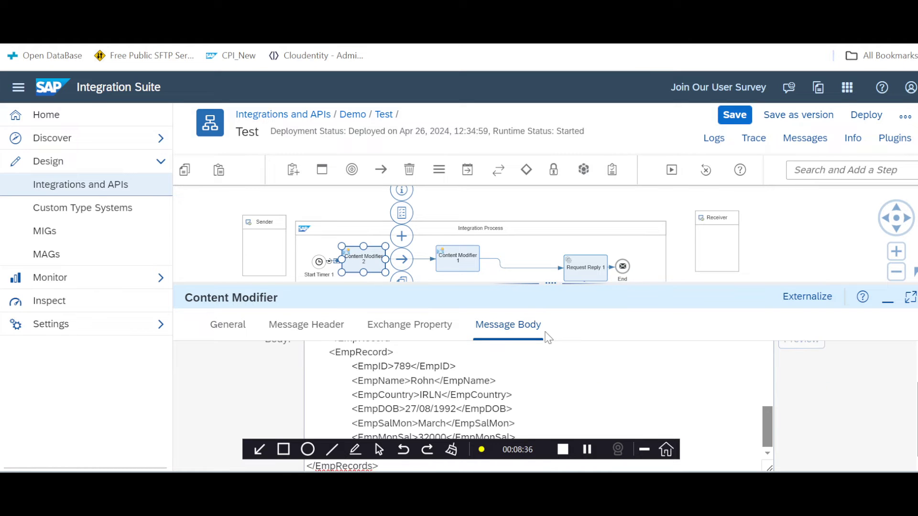
drag(483, 443, 496, 457)
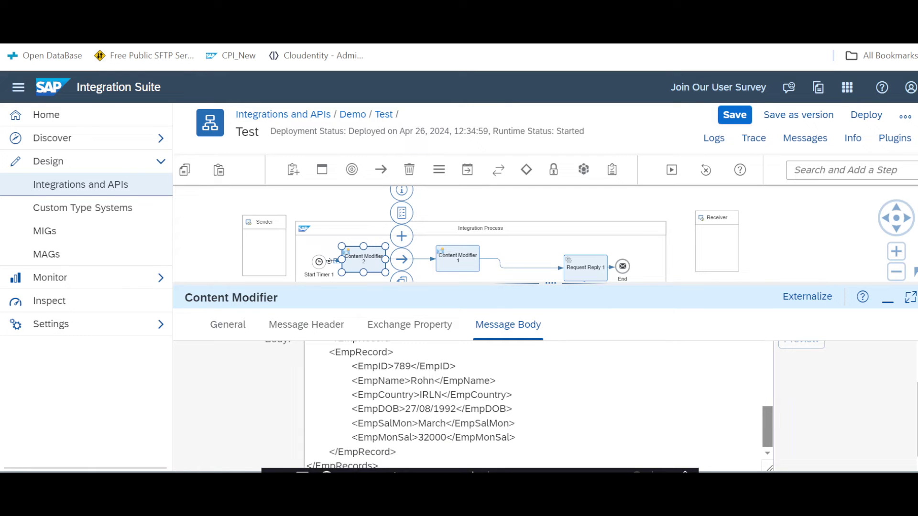
Widen the Integration Process toward the Sender, and move Start Timer 1 and the Sender outward to make room.
click(320, 267)
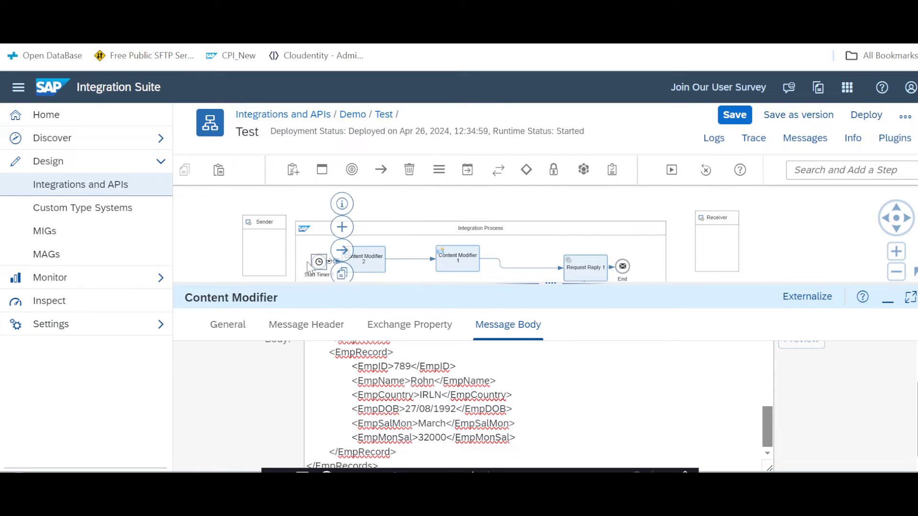
click(302, 246)
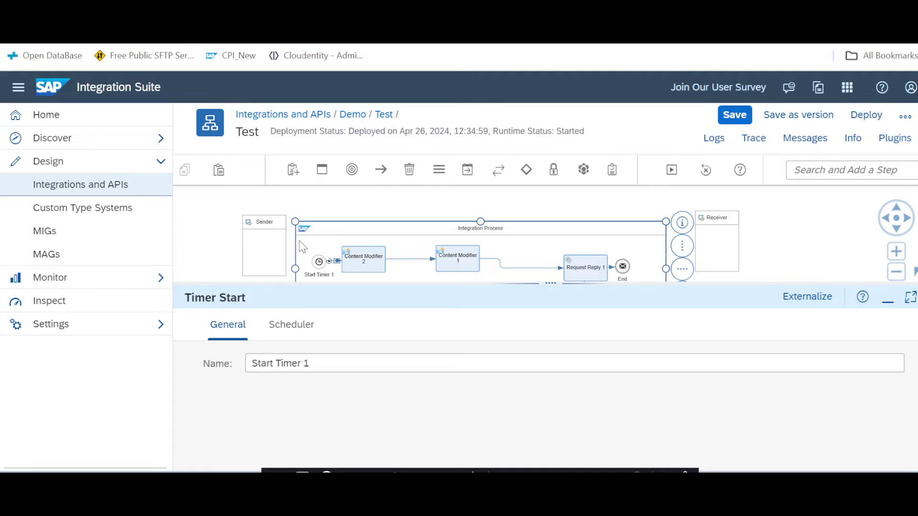
drag(245, 260, 245, 262)
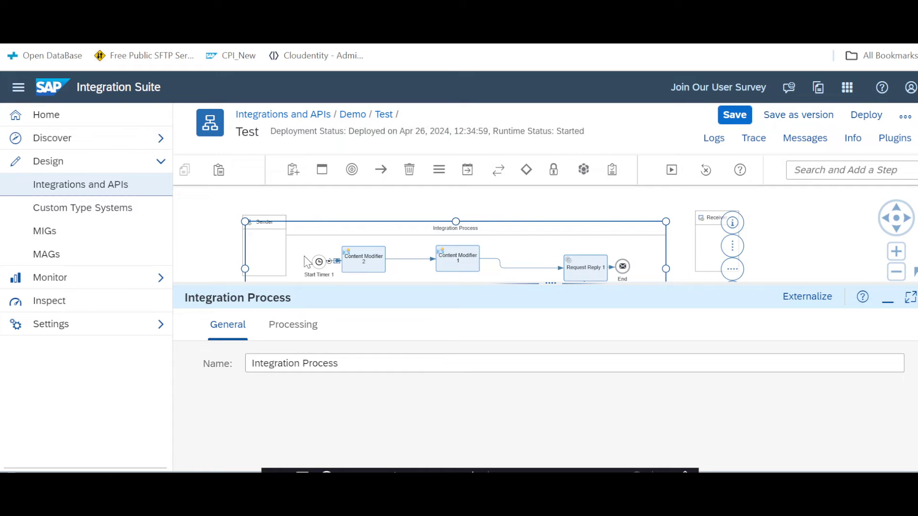
drag(318, 261, 288, 261)
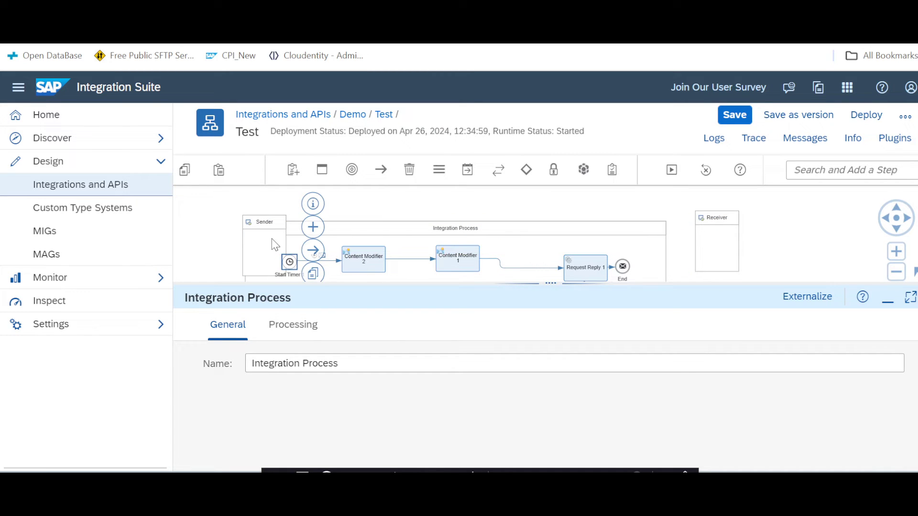
drag(250, 236, 198, 225)
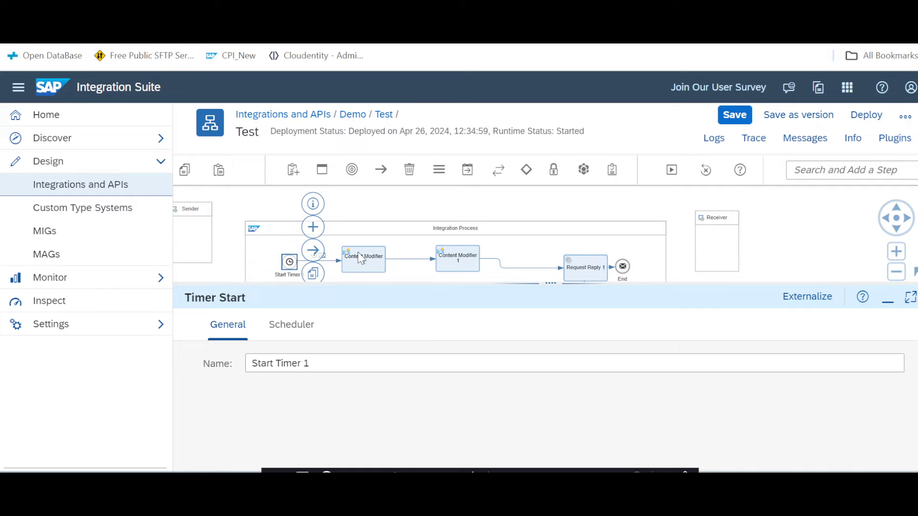
Set the simulation end point on the connection from Content Modifier 1 to Request Reply 1, run the simulation, and select Content Modifier 1.
click(513, 268)
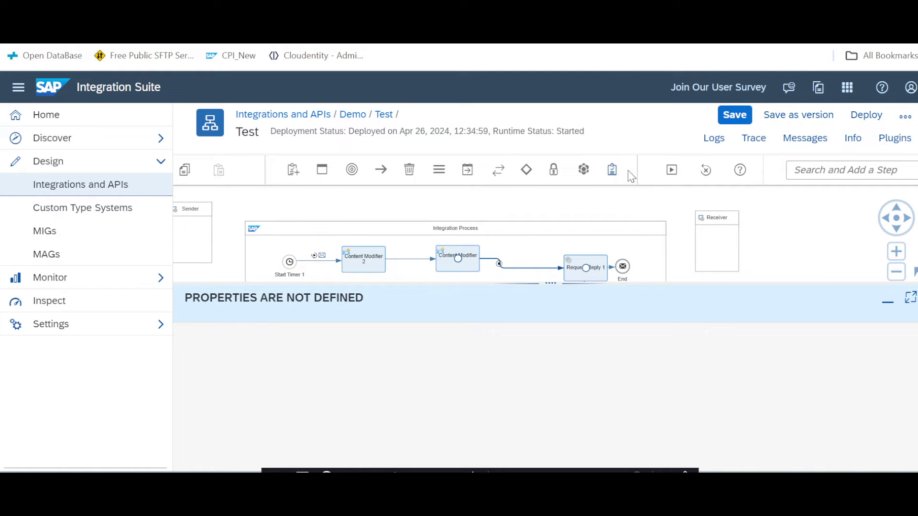
click(672, 171)
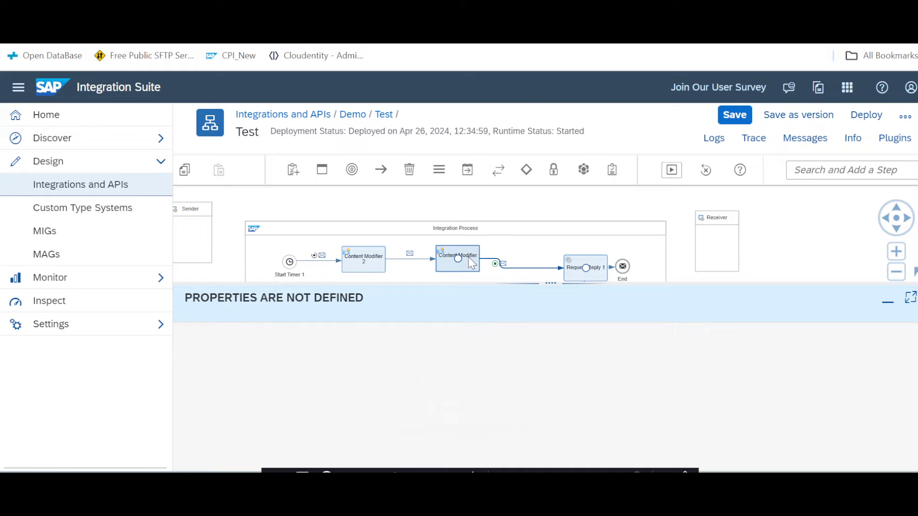
click(470, 262)
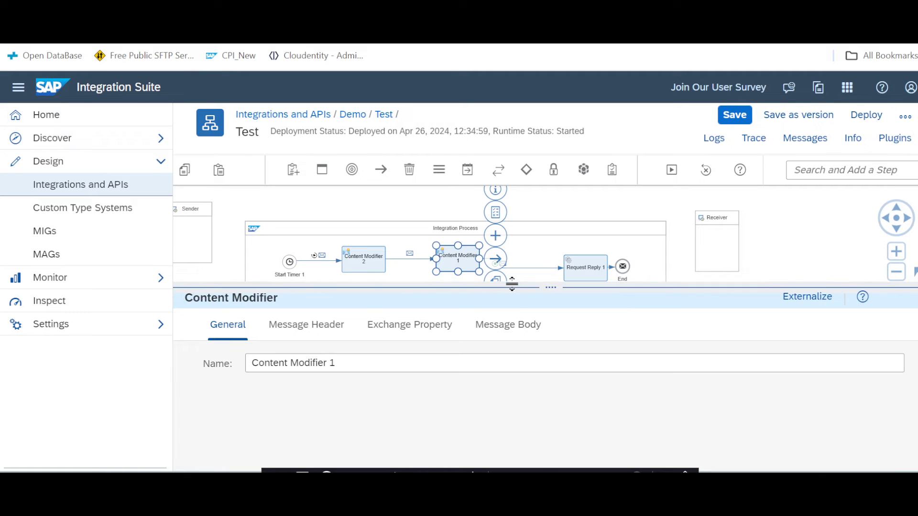
drag(510, 283, 531, 311)
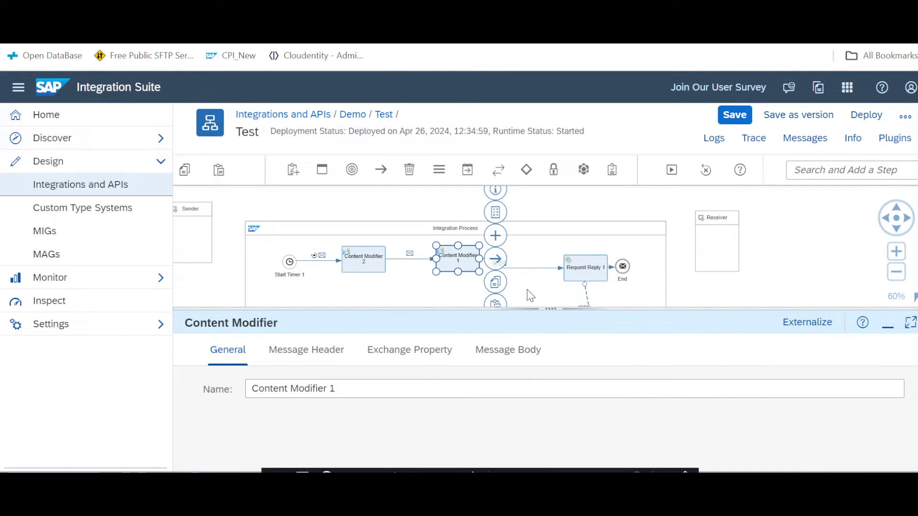
Inspect the simulated message after Content Modifier 1, checking its body and the value of the payload exchange property.
click(521, 266)
click(504, 264)
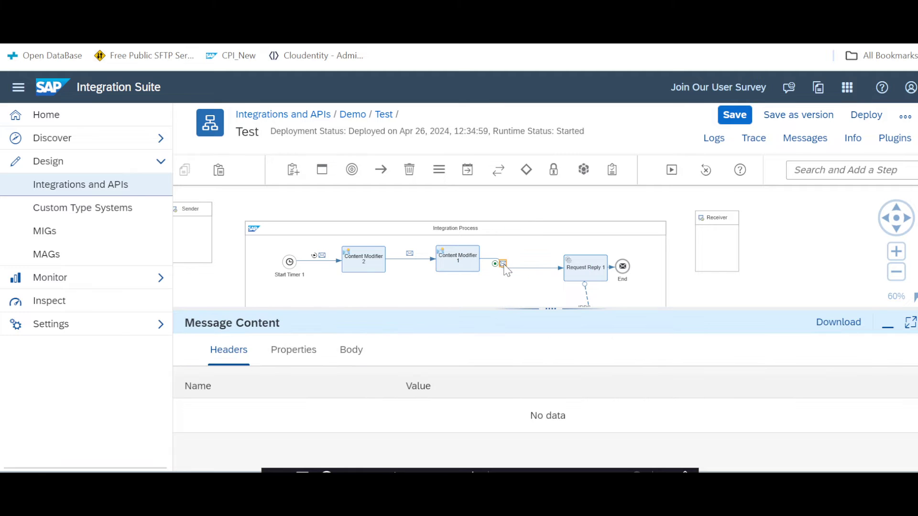
click(351, 349)
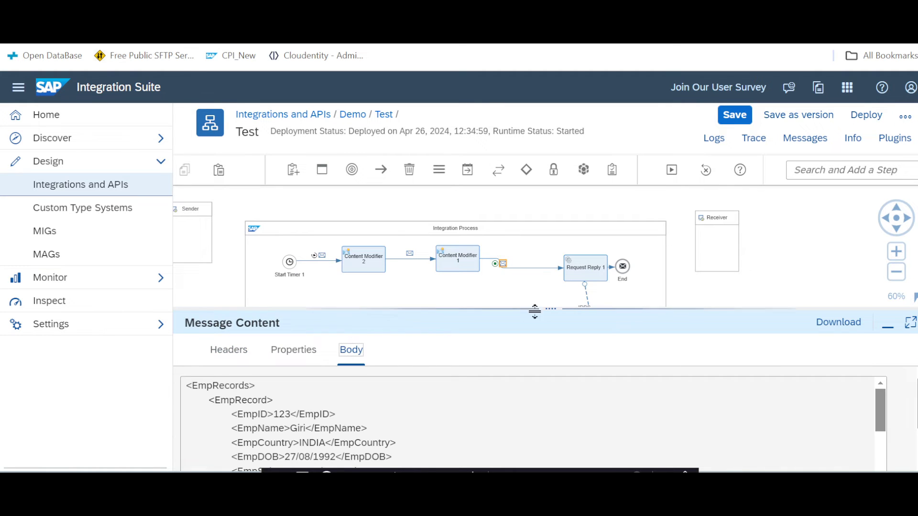
drag(548, 314, 550, 201)
click(294, 240)
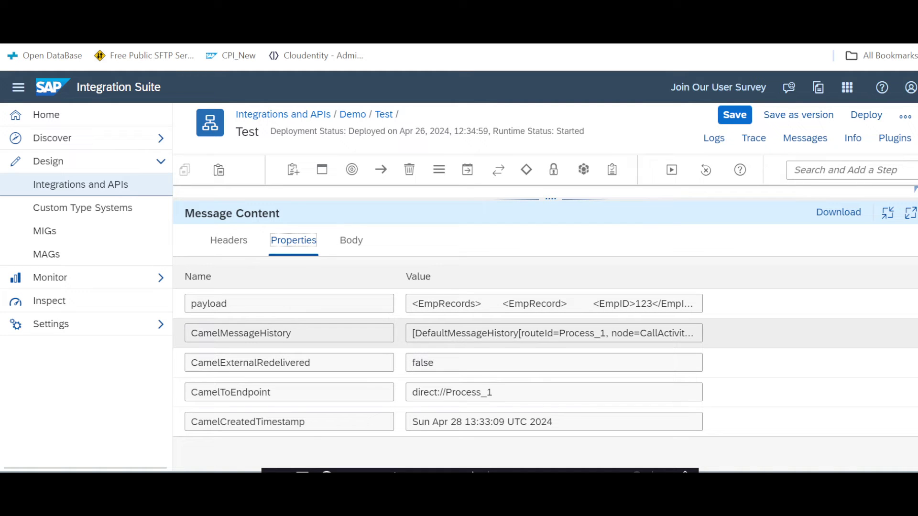
double_click(209, 304)
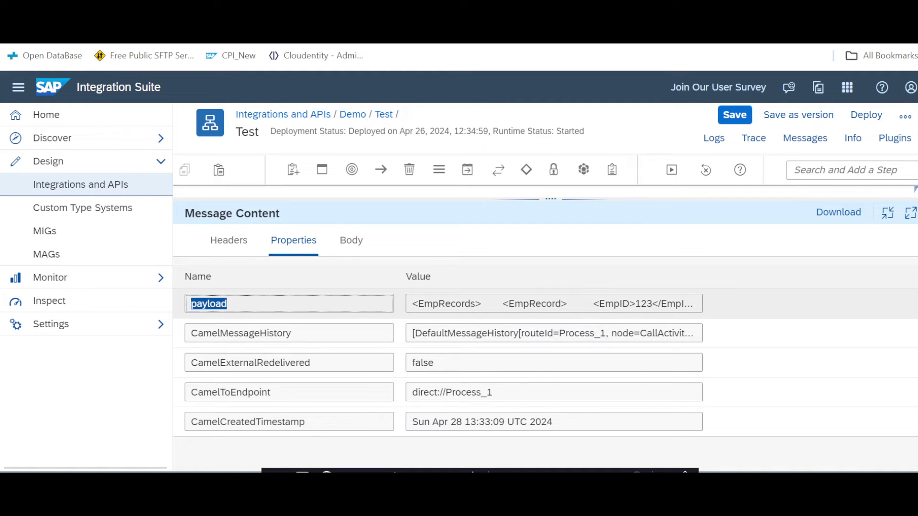
drag(412, 304, 734, 311)
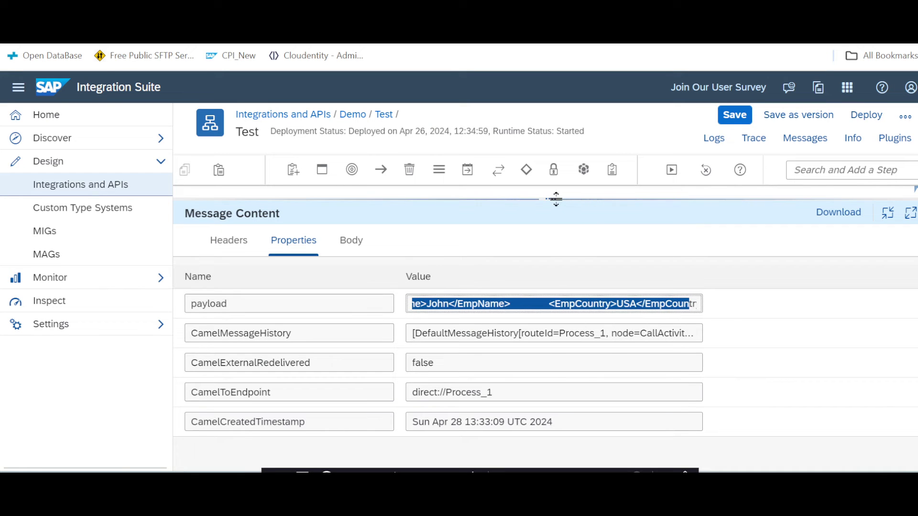
drag(553, 199, 527, 330)
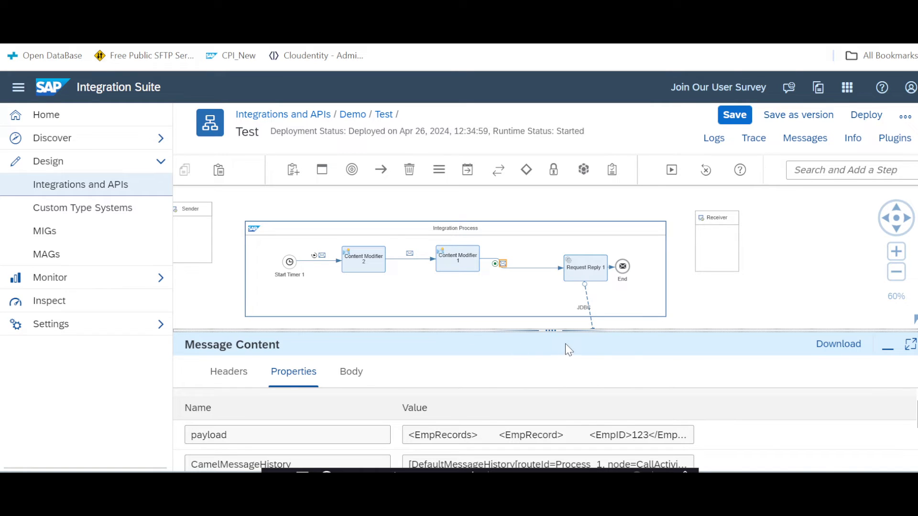
Open Content Modifier 1's exchange property settings and enlarge the properties area to show the whole table.
drag(547, 330, 493, 271)
click(464, 264)
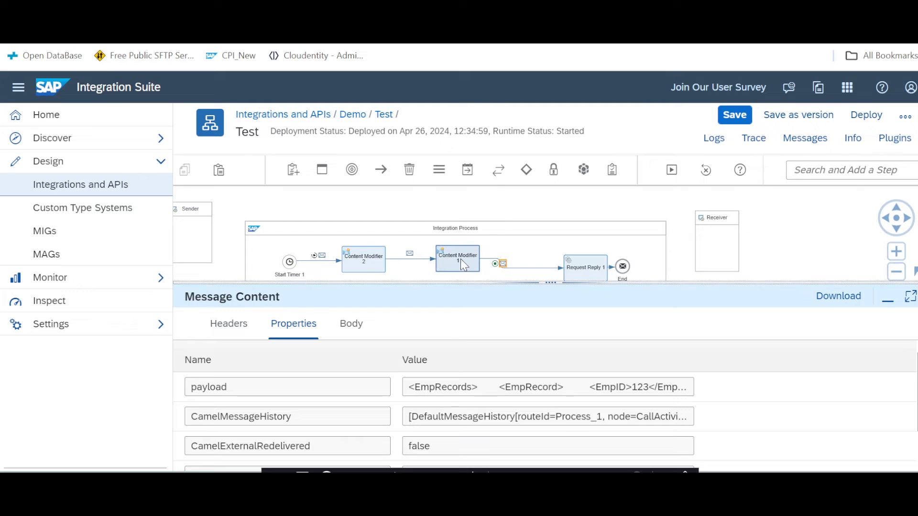
click(393, 319)
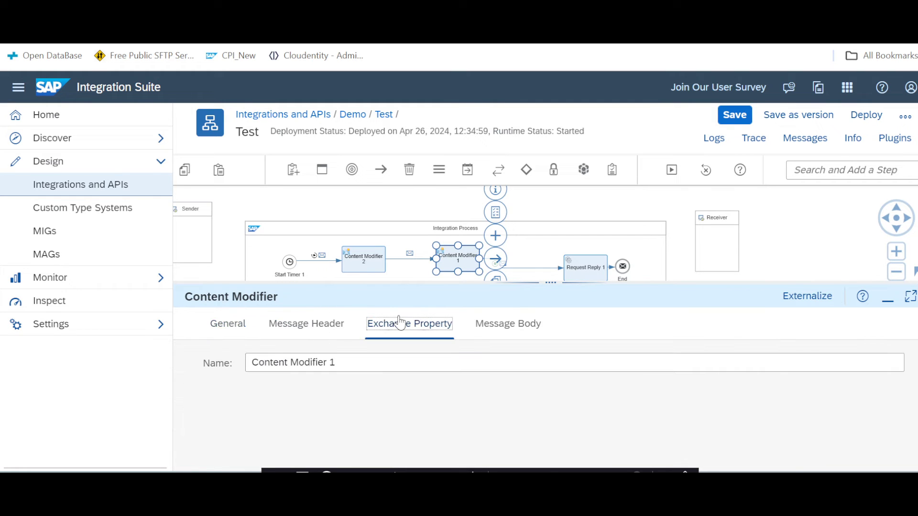
drag(515, 295, 524, 203)
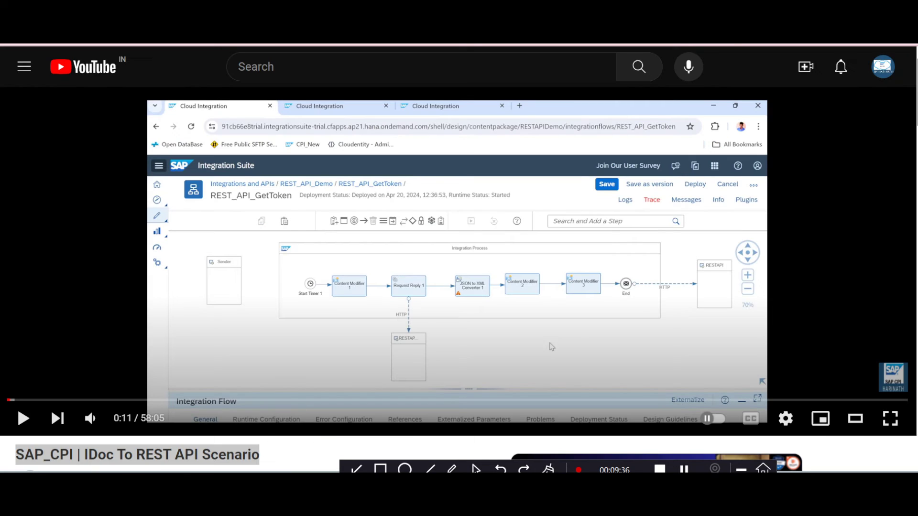
Switch to YouTube, highlight the video title "SAP_CPI | IDoc To REST API Scenario", and return to the Test integration flow.
click(103, 473)
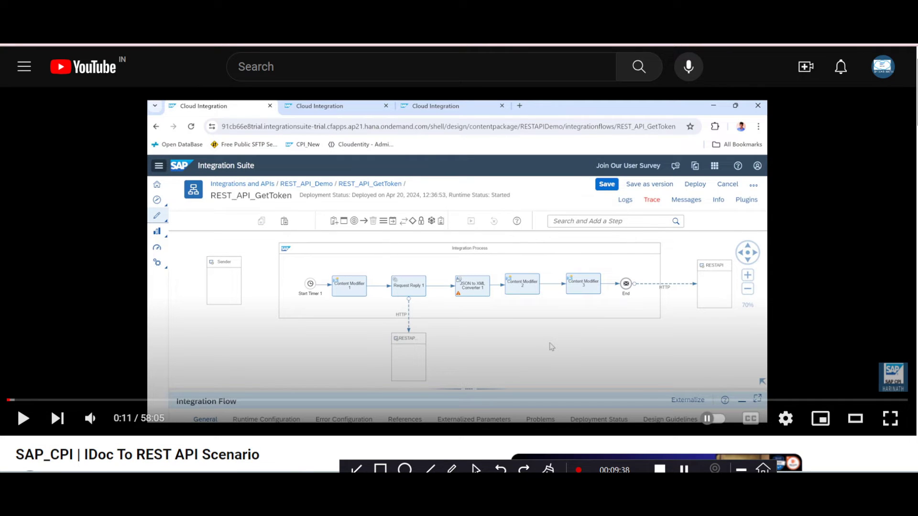
drag(259, 455, 15, 456)
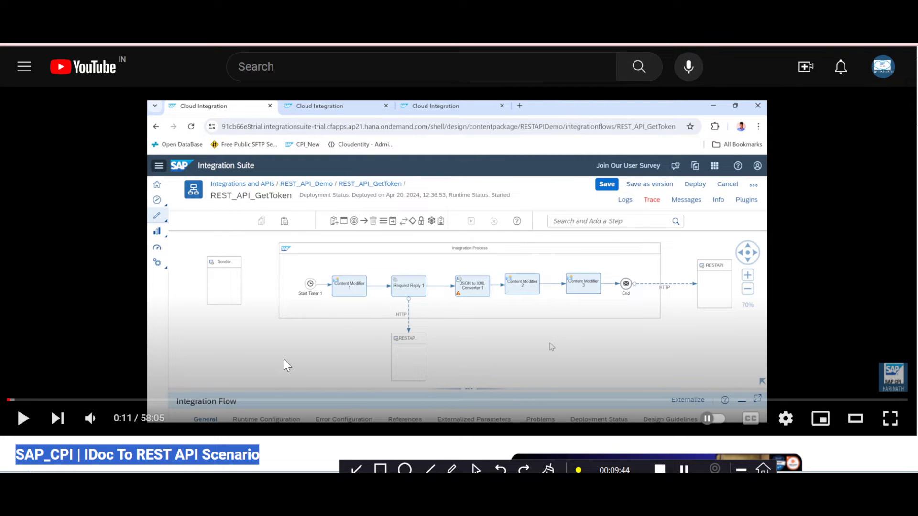
click(430, 469)
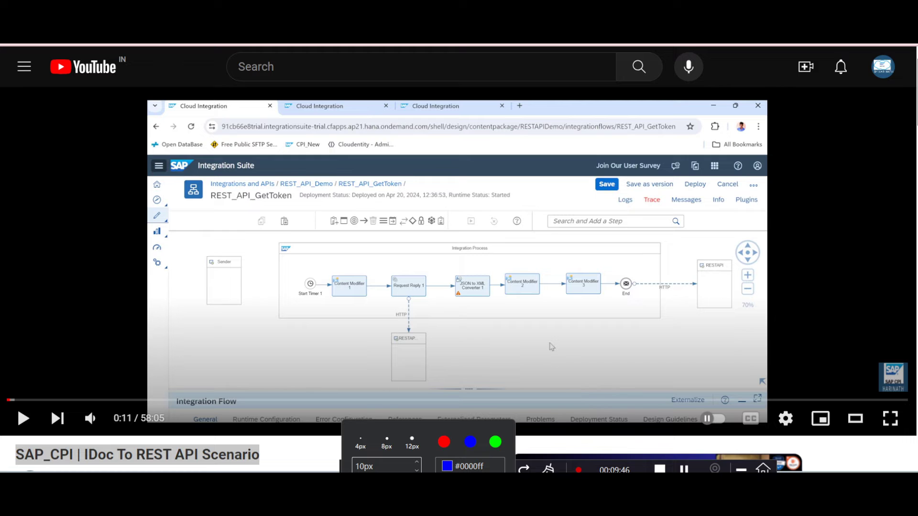
click(559, 408)
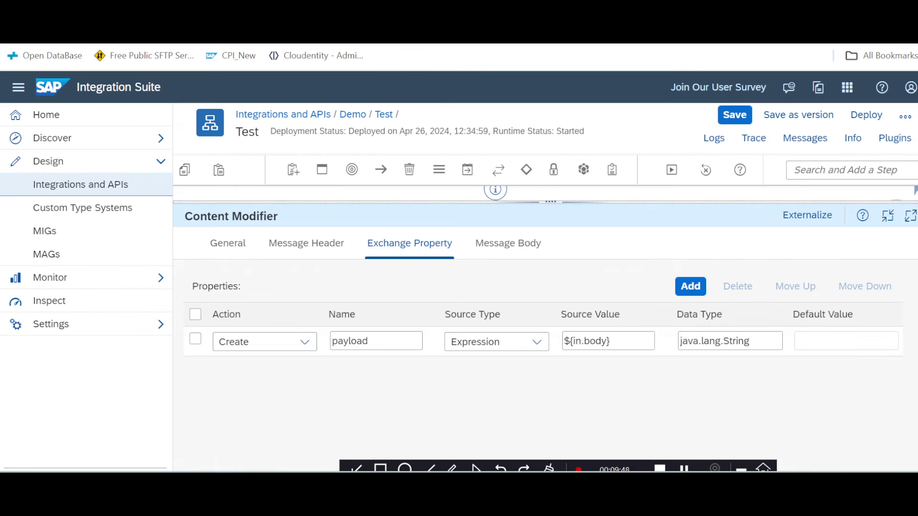
Switch the payload property's source type between Global Variable and Local Variable, ending on Local Variable, and review the other source types.
click(511, 343)
click(488, 204)
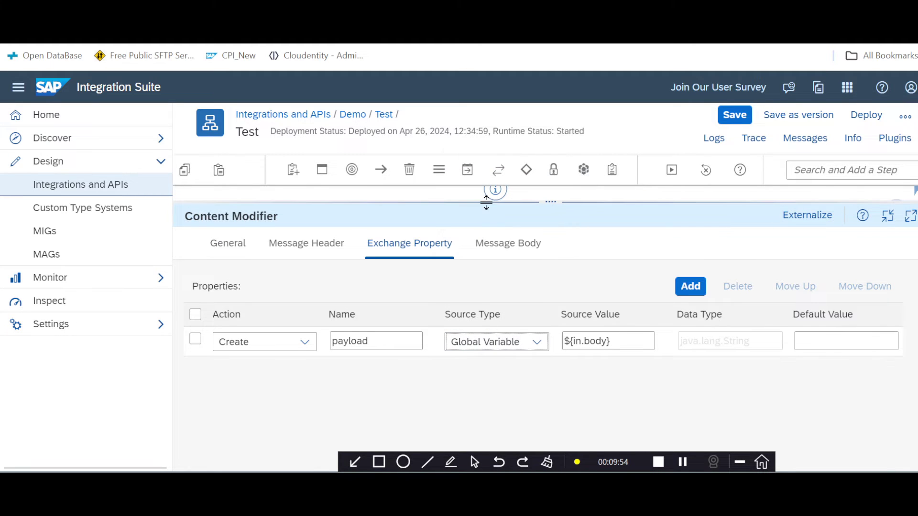
click(496, 344)
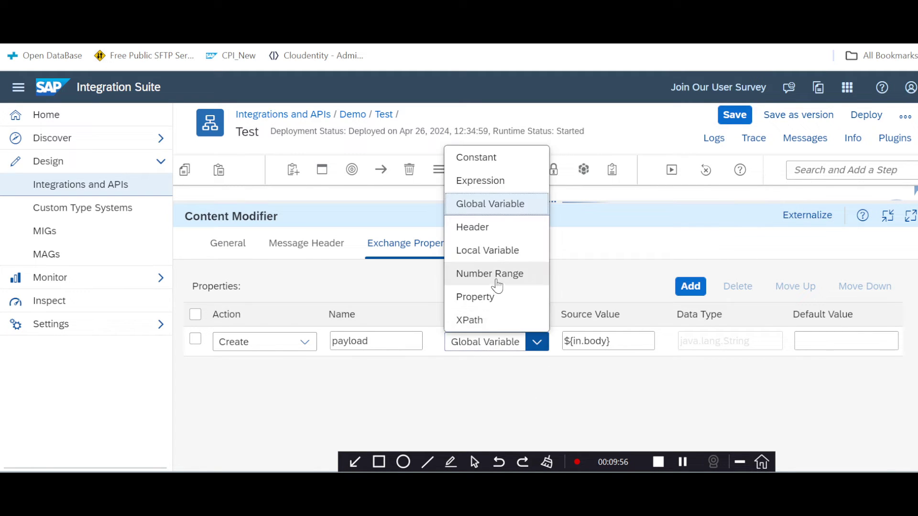
click(479, 251)
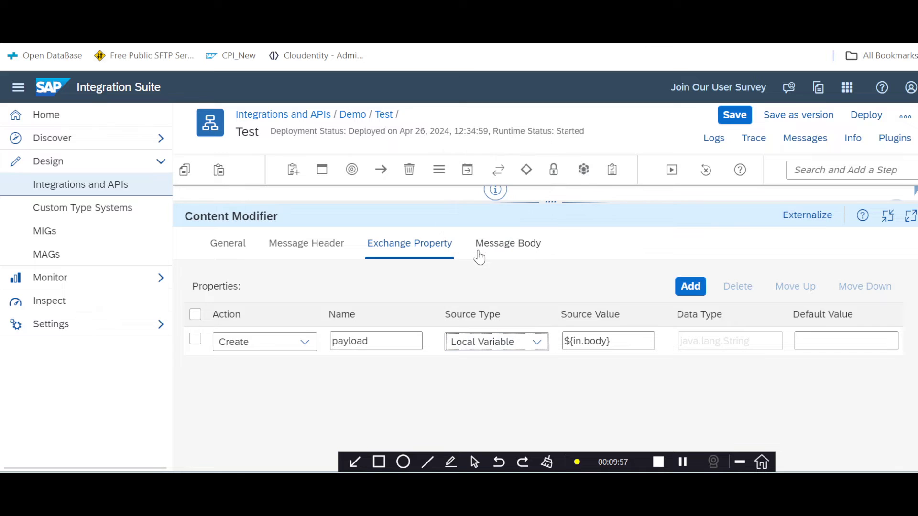
click(492, 348)
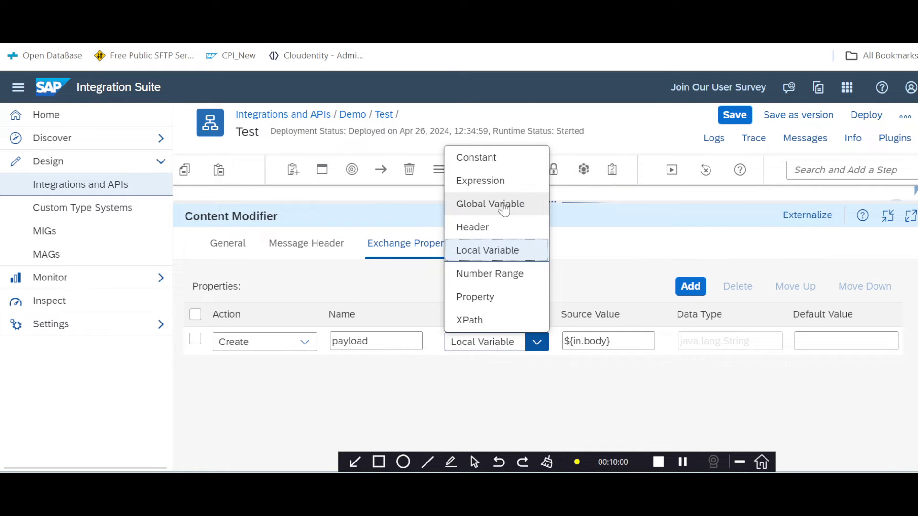
click(491, 204)
click(488, 343)
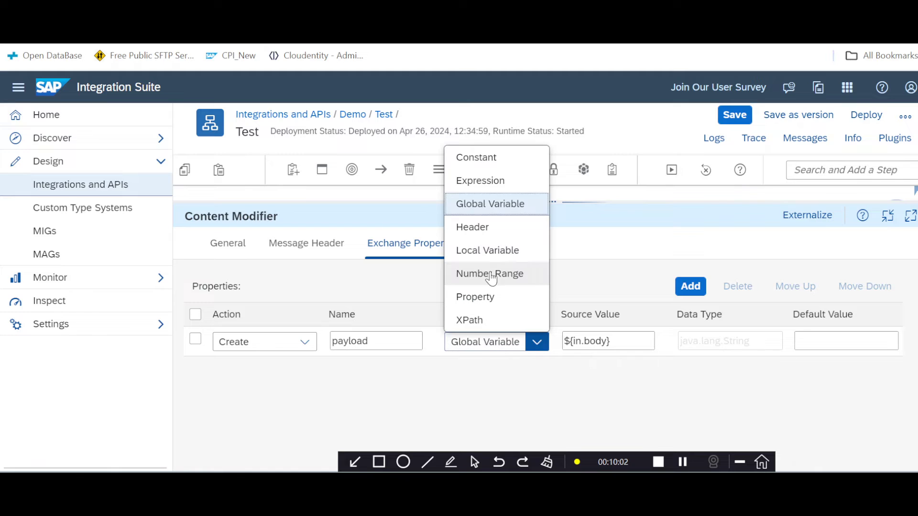
click(486, 251)
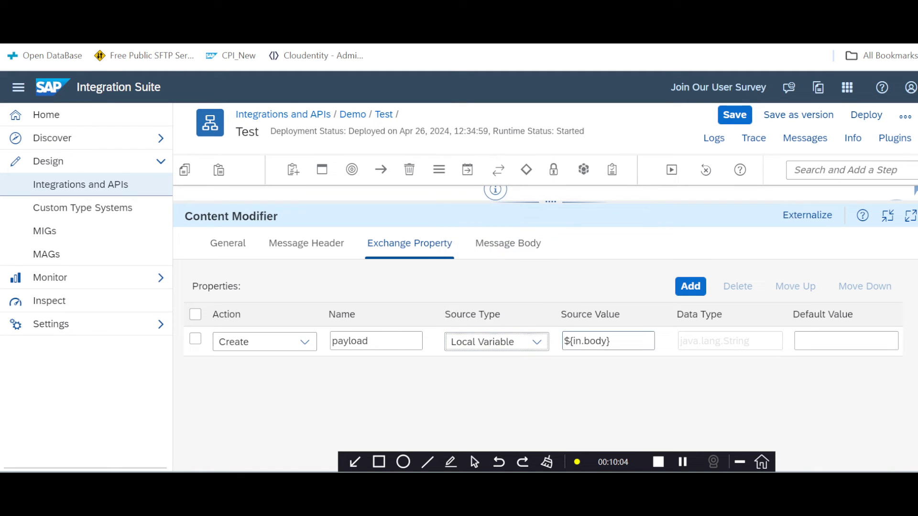
double_click(595, 341)
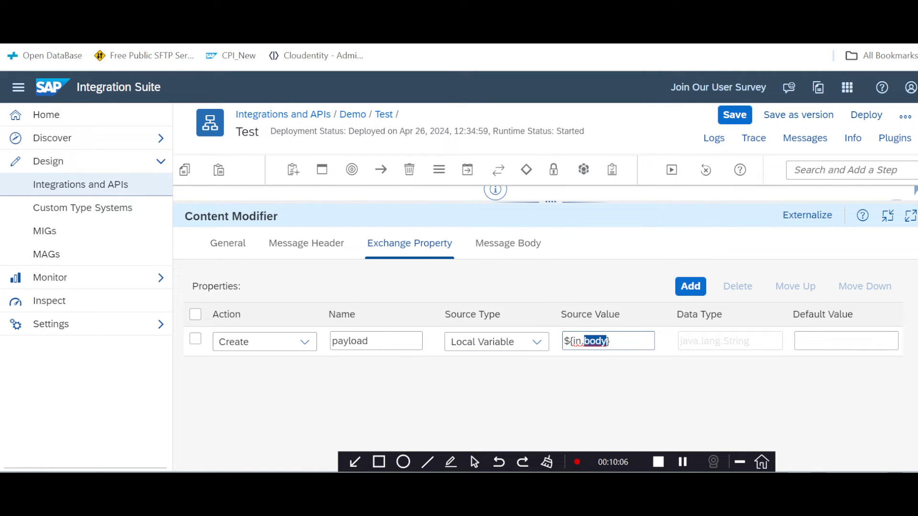
click(519, 349)
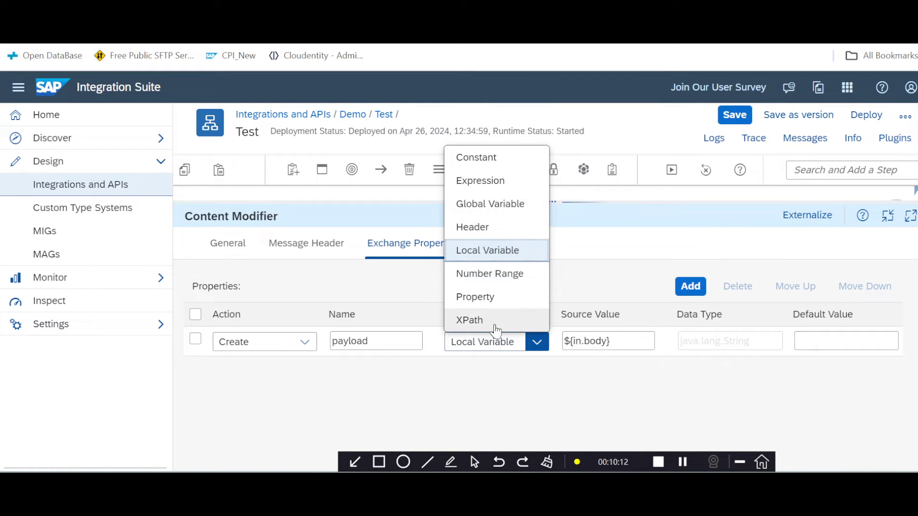
click(471, 378)
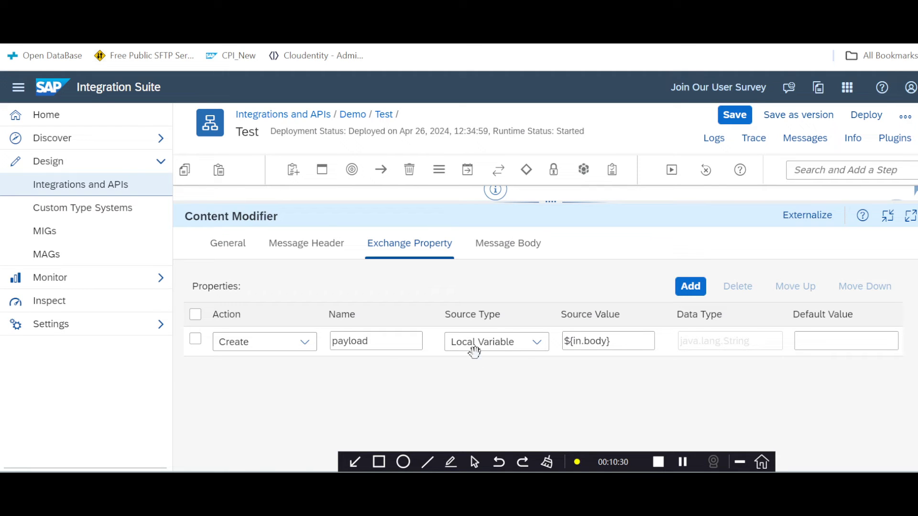
click(509, 347)
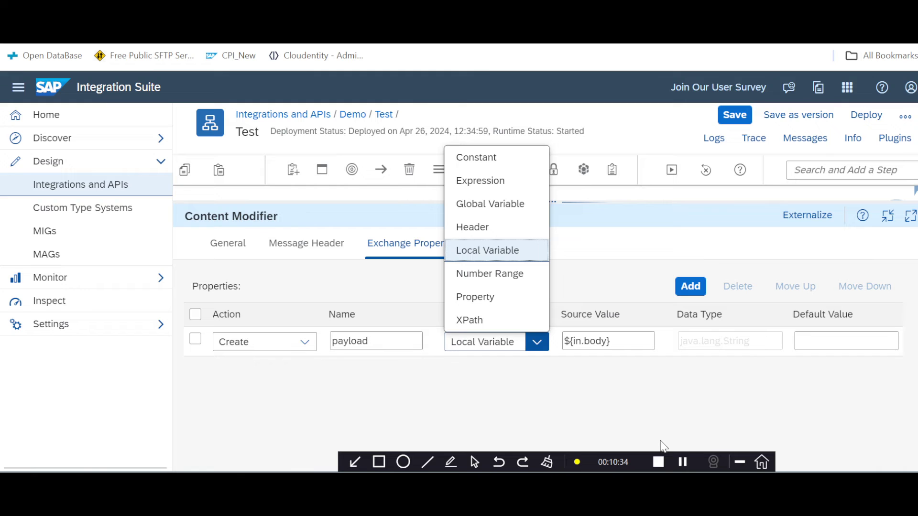
Show the YouTube video title "SAP_BTP_CPI | Write Variable & Router with JDBC Scenario", highlighting "Write Variable", and return to the payload property in the integration flow.
click(685, 464)
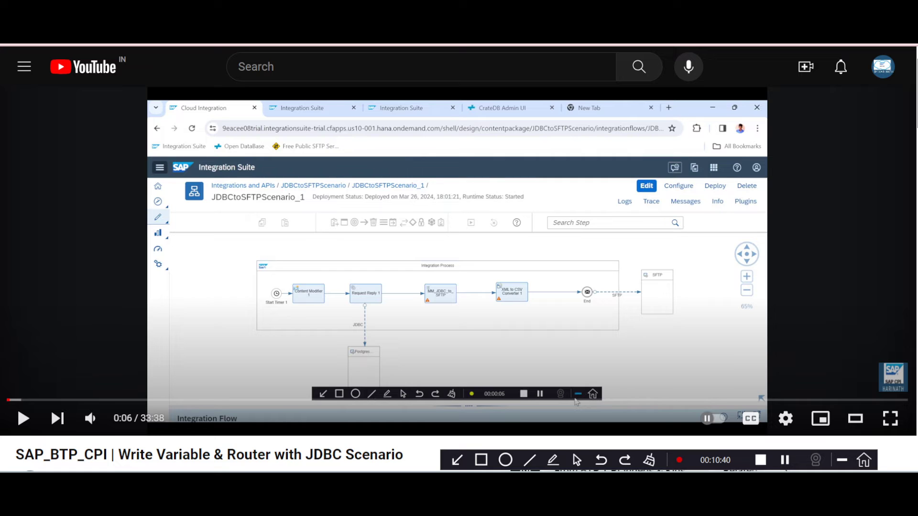
drag(403, 455, 16, 455)
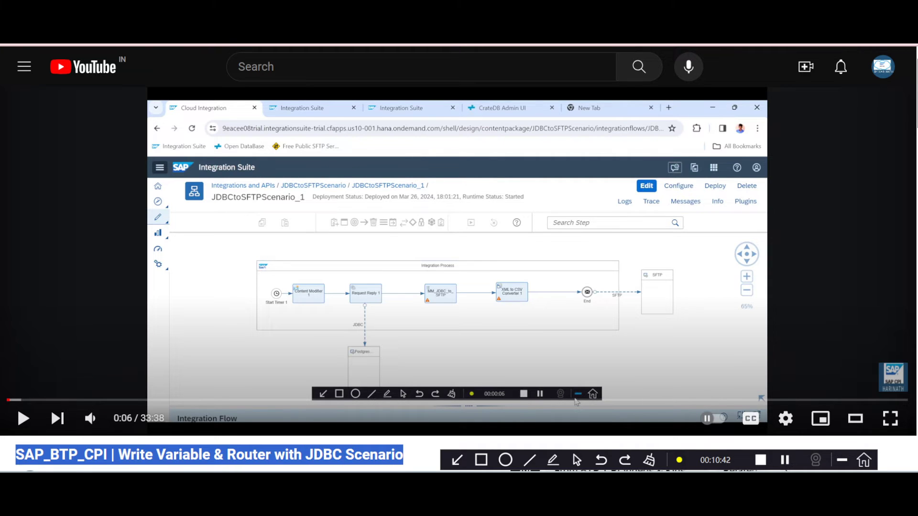
triple_click(248, 454)
click(209, 454)
drag(119, 455, 209, 455)
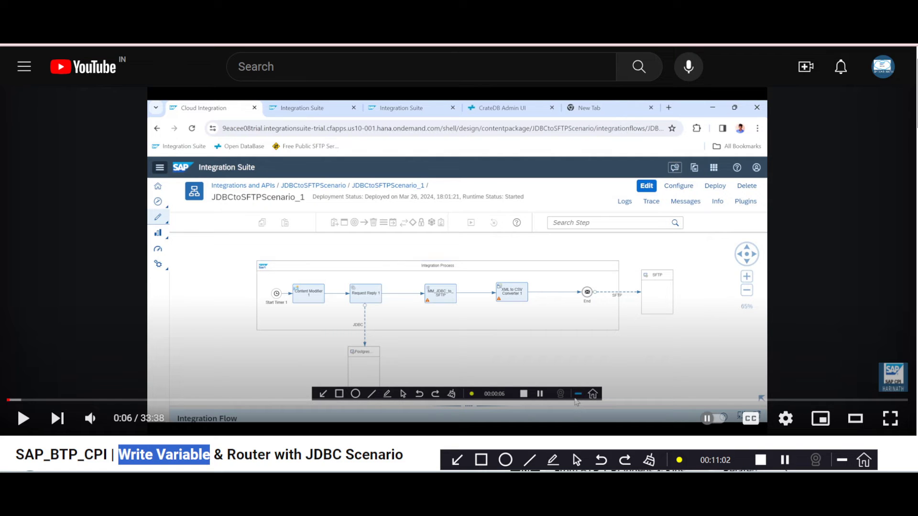
key(alt+Tab)
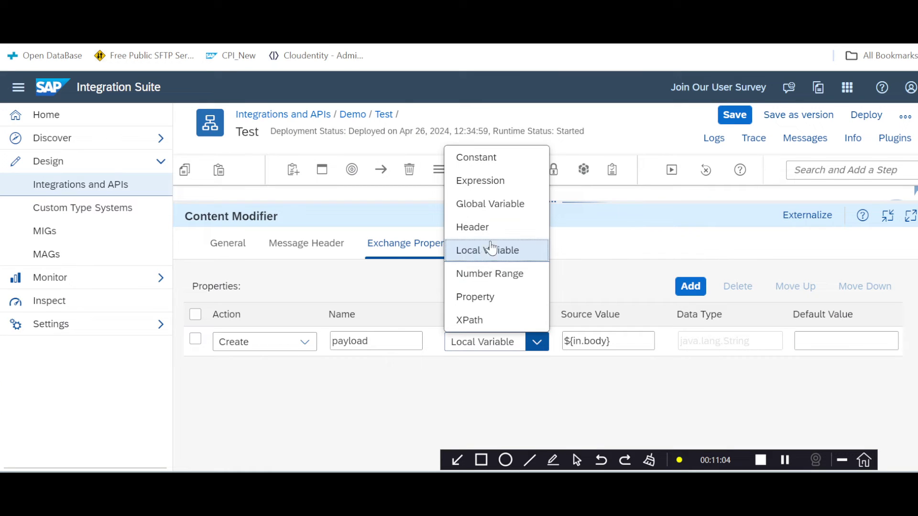
double_click(363, 341)
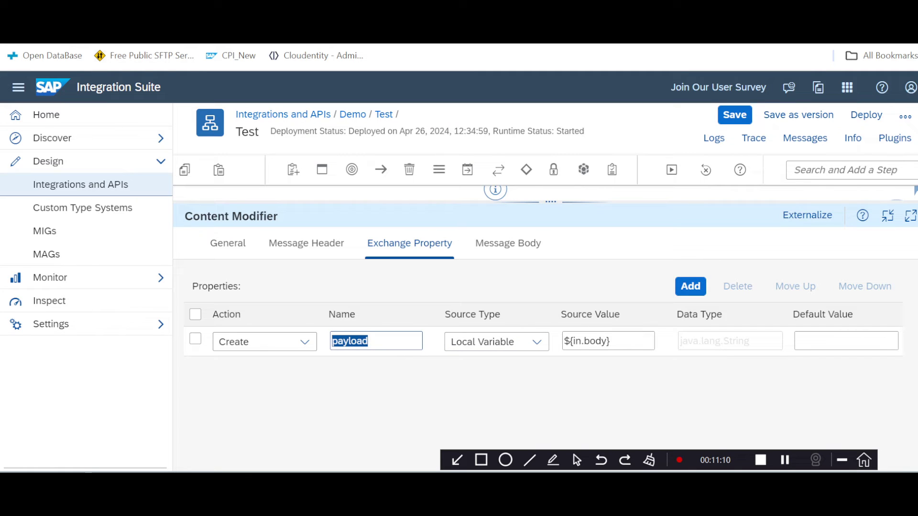
key(alt+Tab)
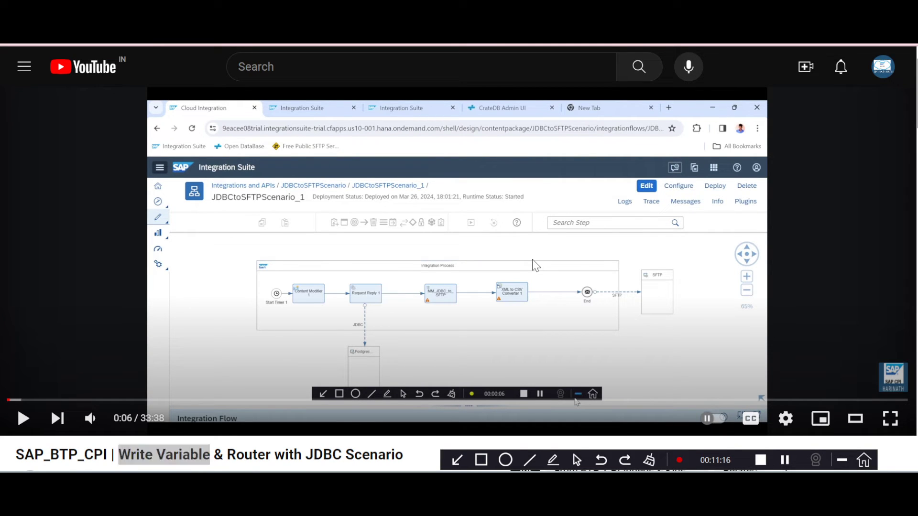
key(alt+Tab)
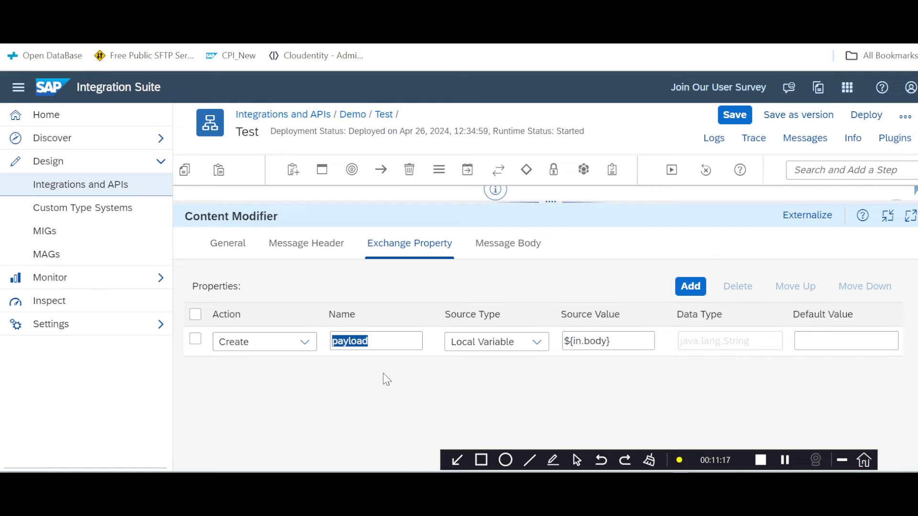
Set the payload property's source type to Number Range, clear its name, and select its whole source value.
click(488, 354)
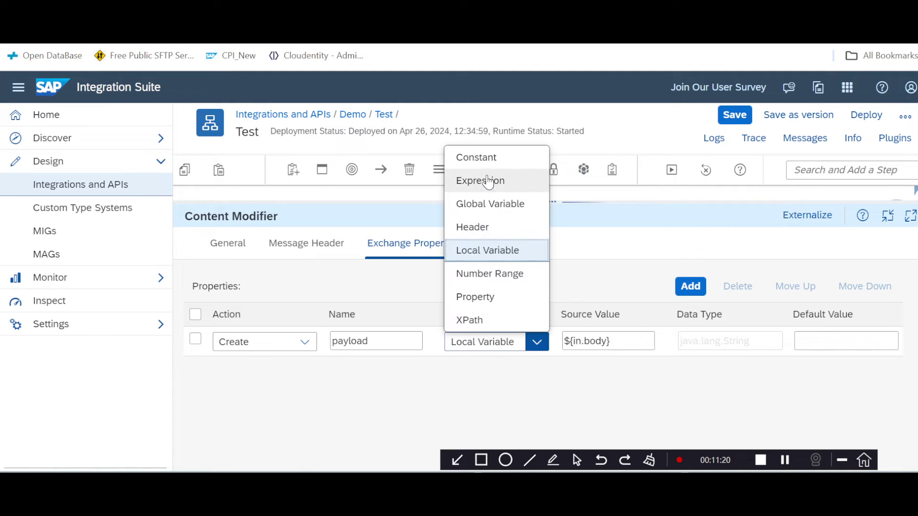
click(496, 275)
click(384, 341)
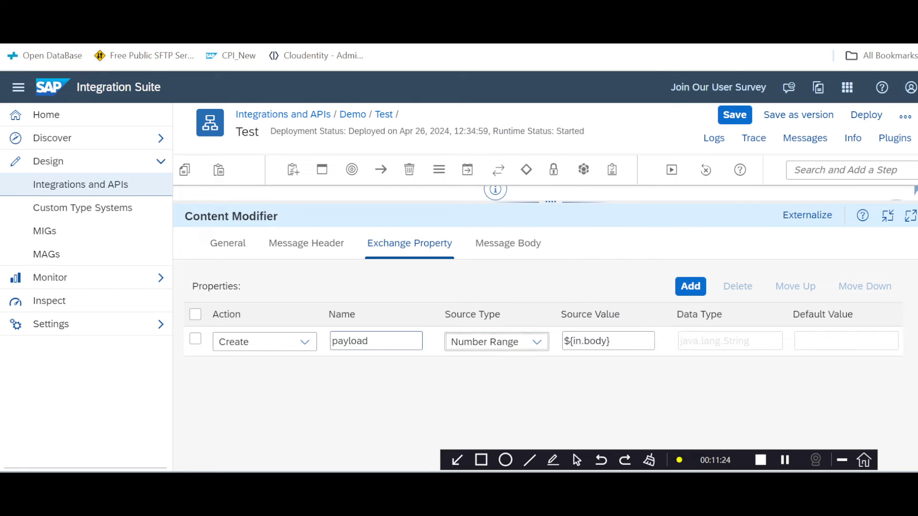
key(ctrl+a)
key(BackSpace)
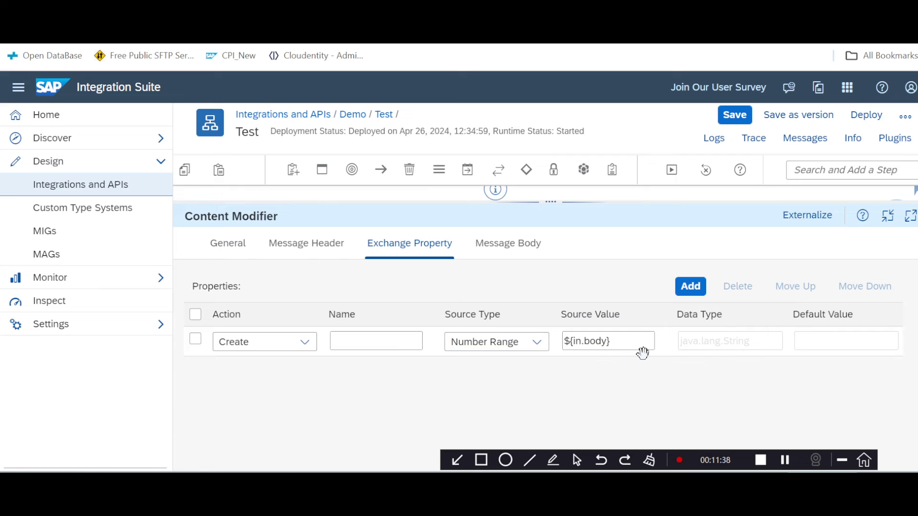
drag(617, 341, 564, 341)
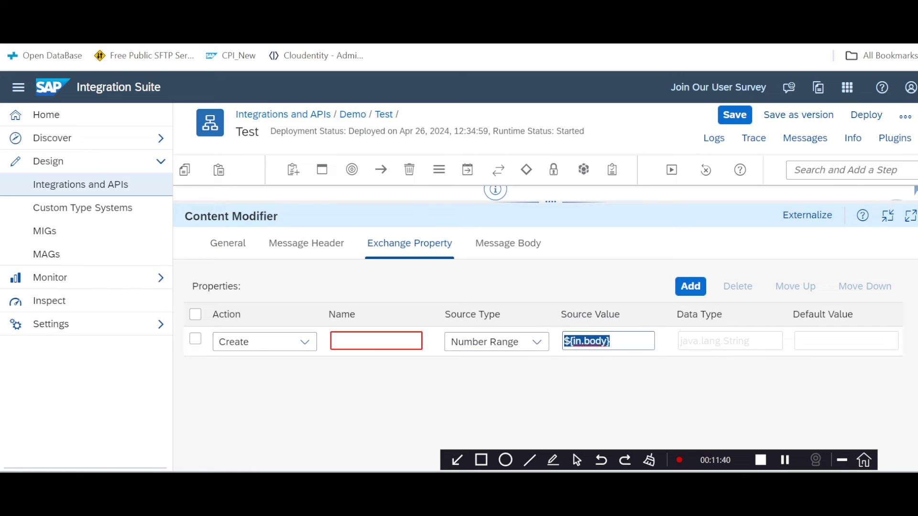
click(784, 459)
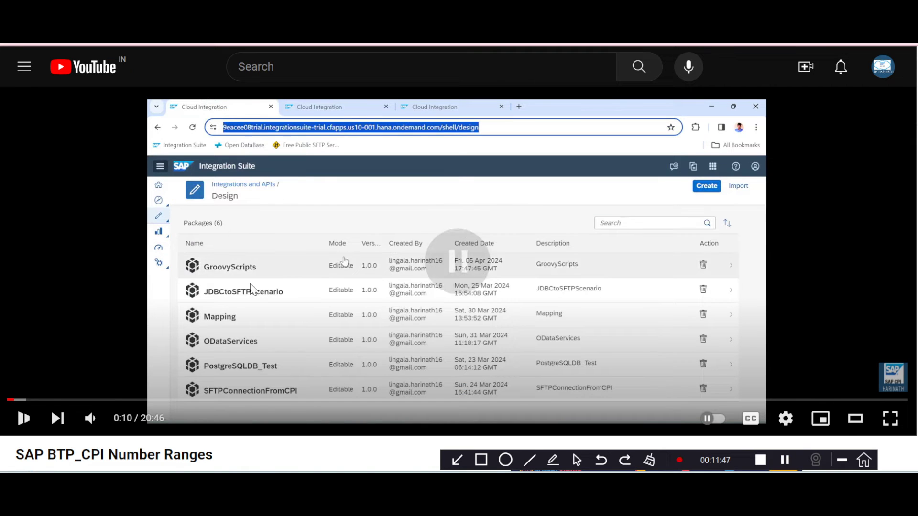
Highlight the title "SAP BTP_CPI Number Ranges" on the YouTube video page as the reference for number ranges.
scroll(168, 328, down, 1)
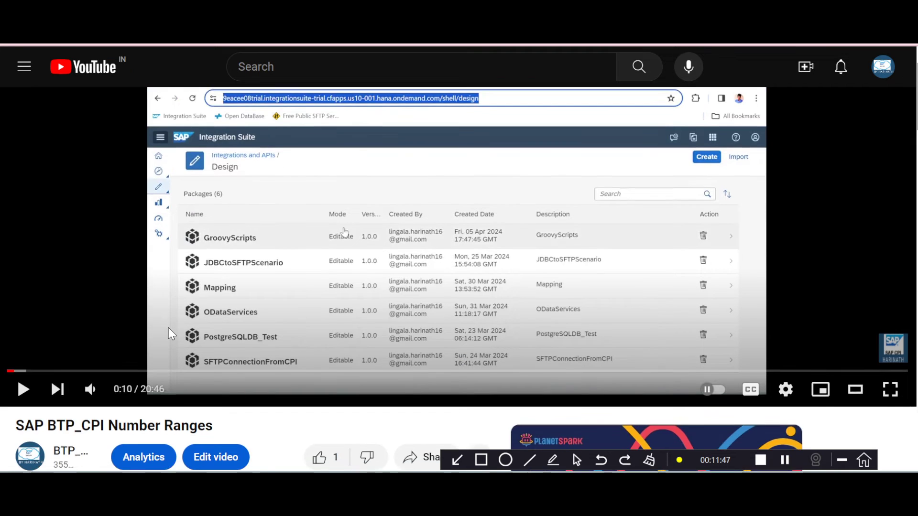
scroll(169, 328, up, 1)
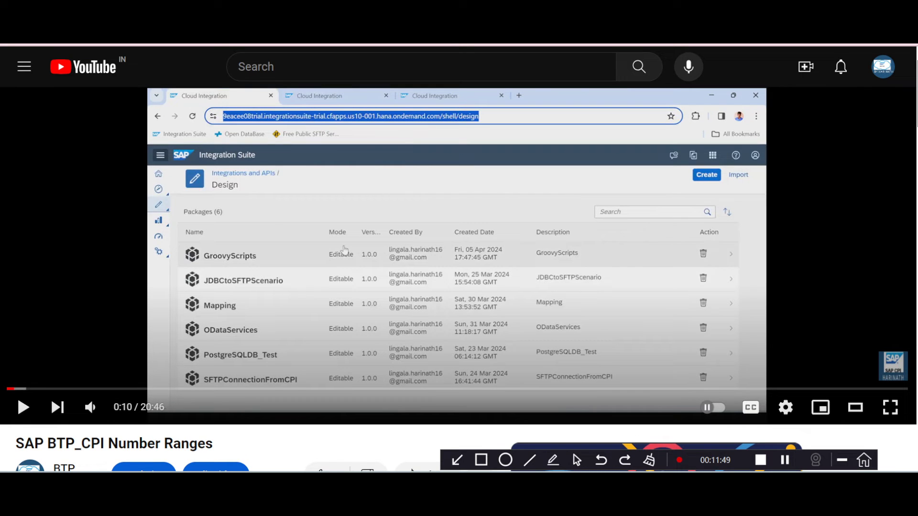
drag(16, 443, 213, 443)
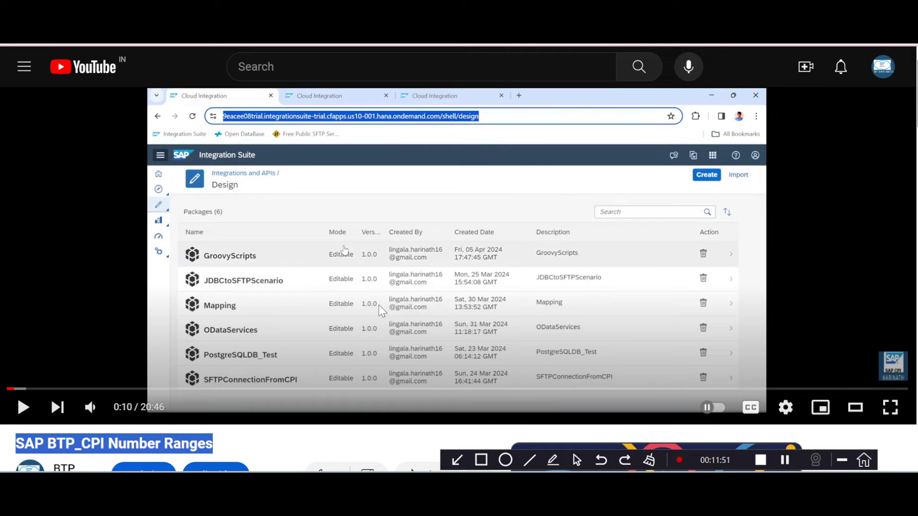
scroll(381, 311, up, 1)
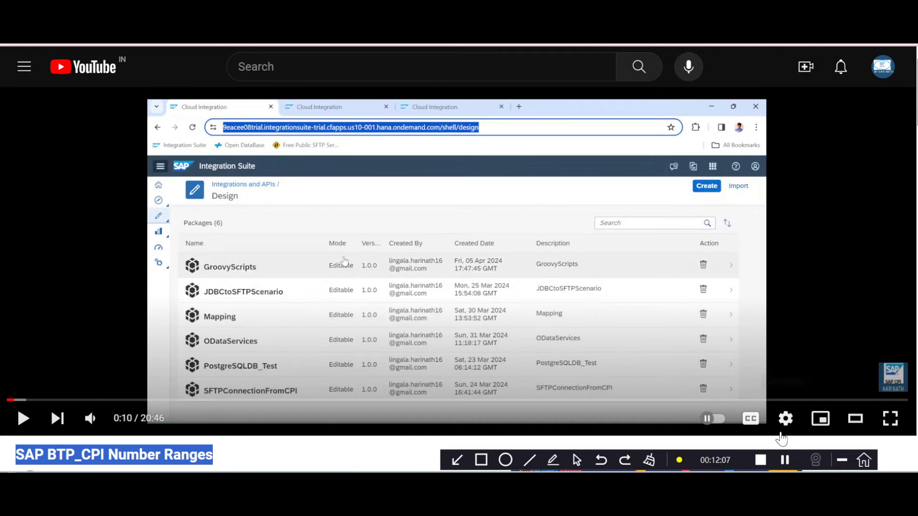
click(785, 460)
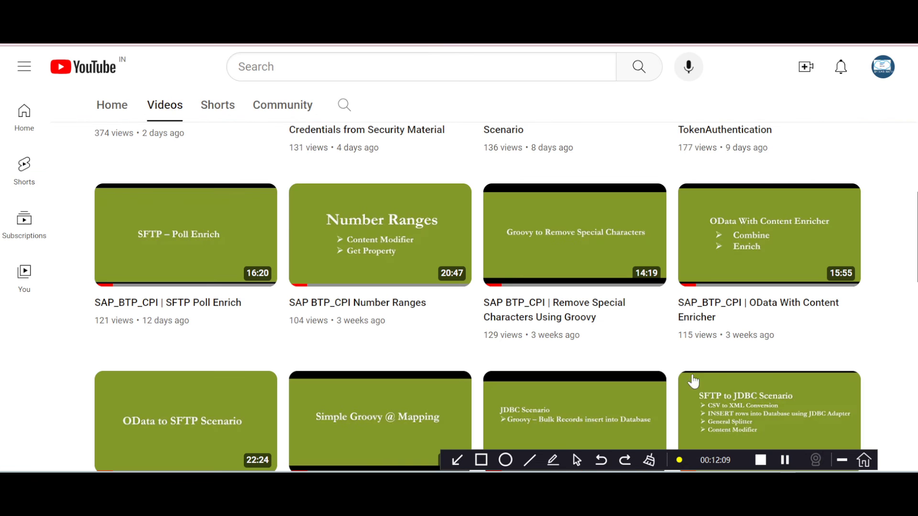
Show the Number Ranges video and its neighbours in the channel's video list, and return to the Test integration flow.
mouse_move(400, 274)
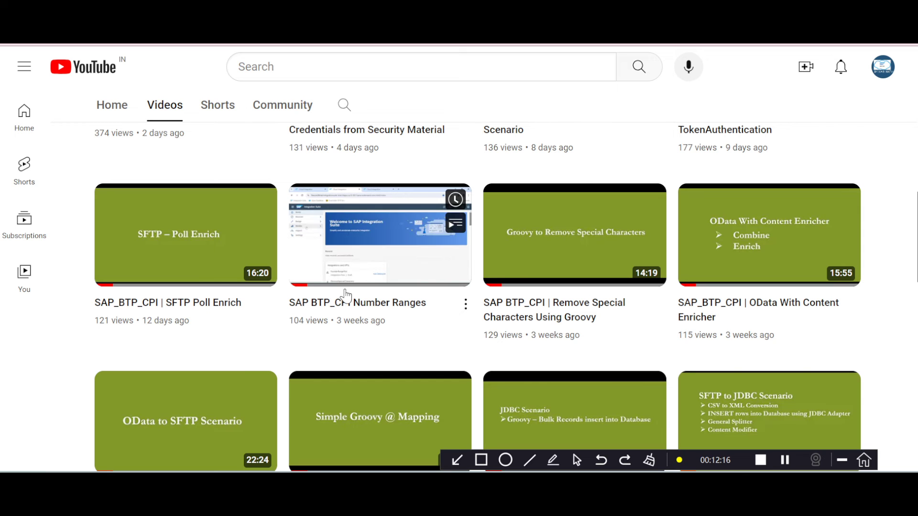
scroll(354, 297, down, 1)
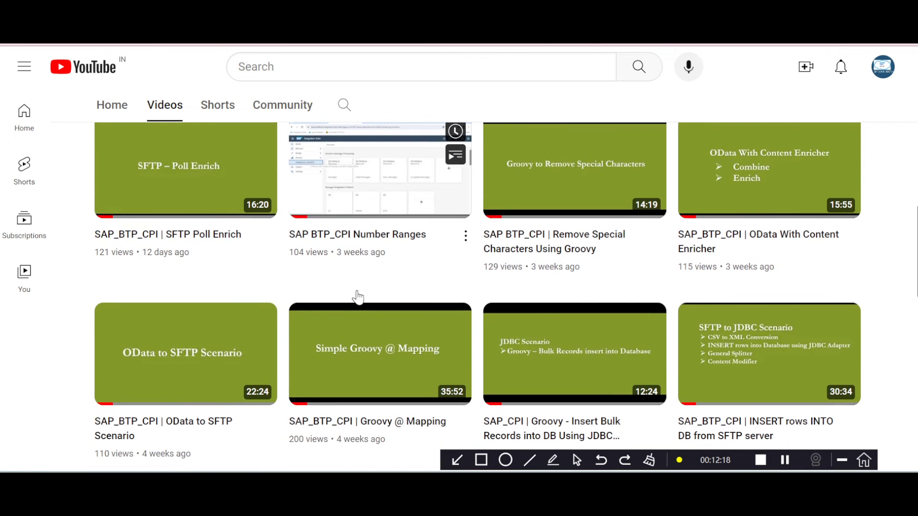
scroll(359, 297, down, 1)
scroll(358, 297, up, 2)
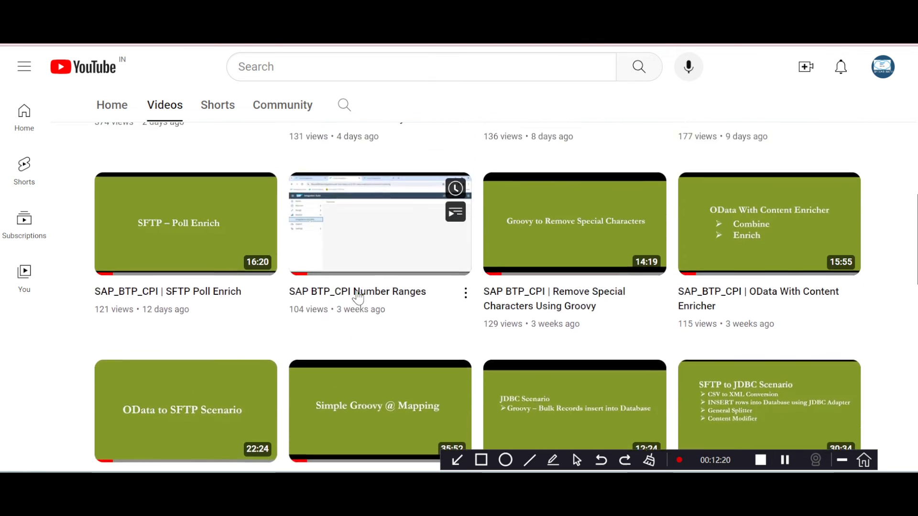
scroll(358, 297, up, 1)
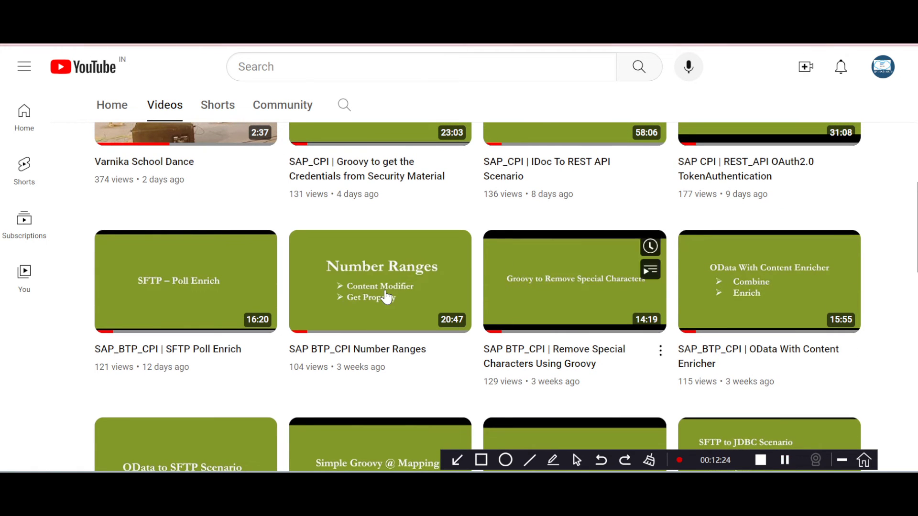
mouse_move(437, 354)
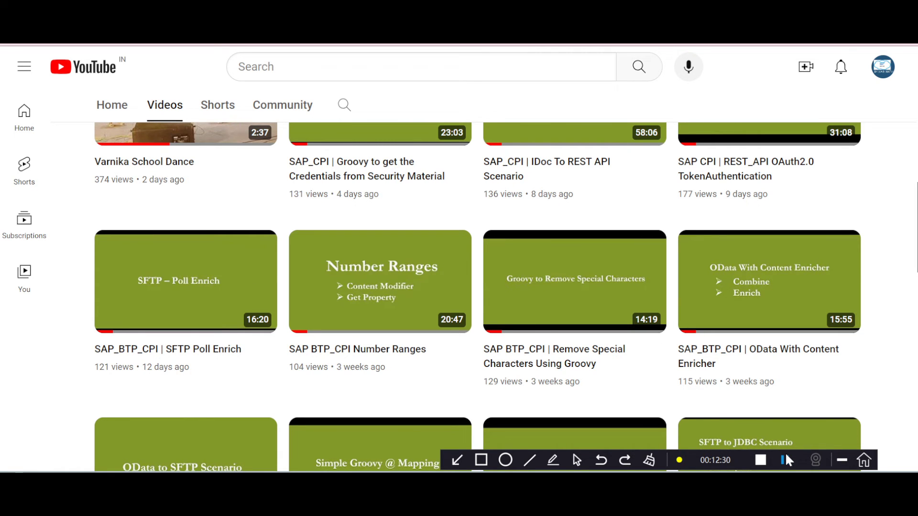
key(alt+Tab)
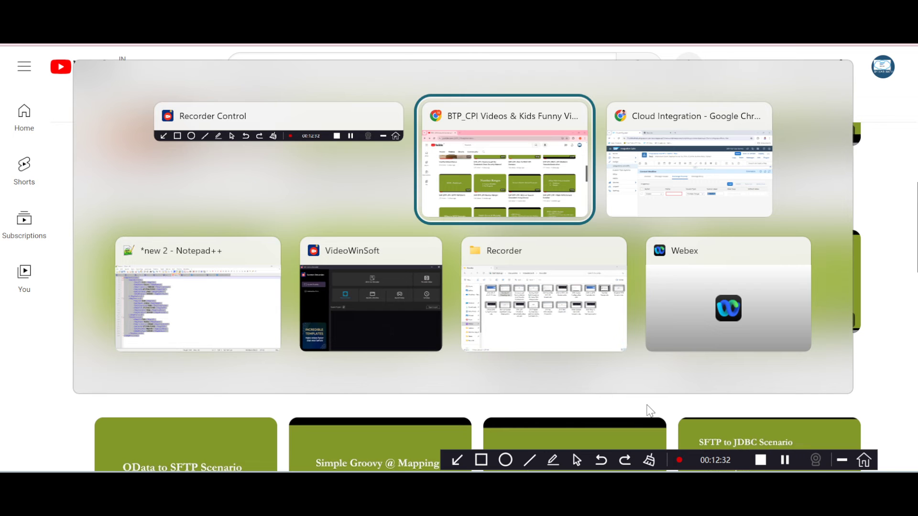
key(alt+Tab)
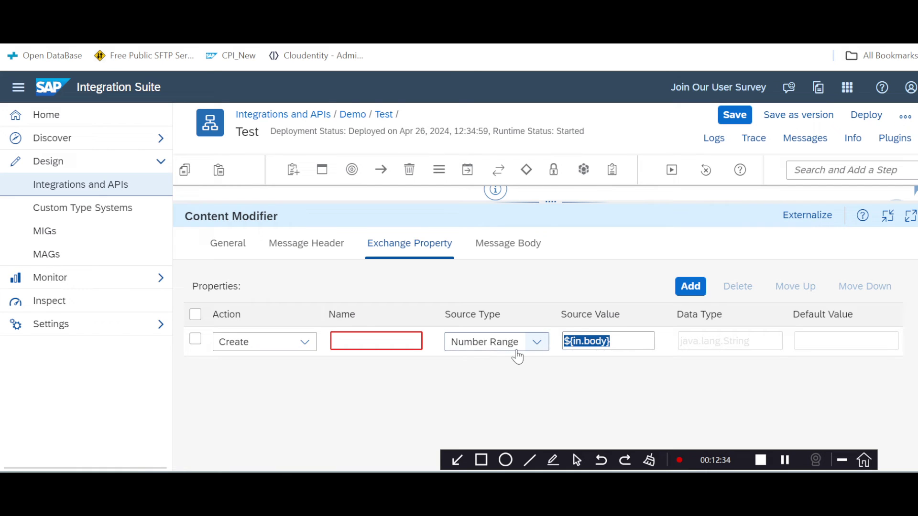
Try Property as the exchange property's source type, clear the source value, and set the source type to XPath.
click(516, 353)
click(477, 321)
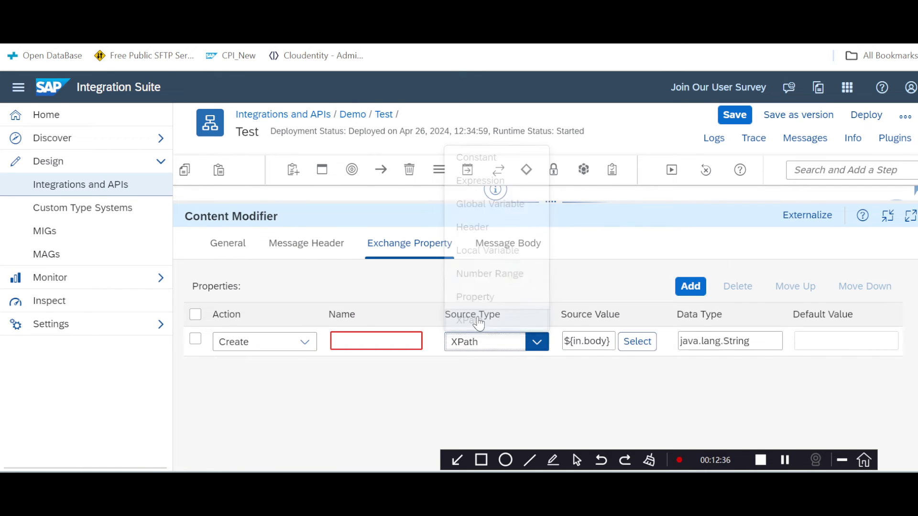
click(488, 346)
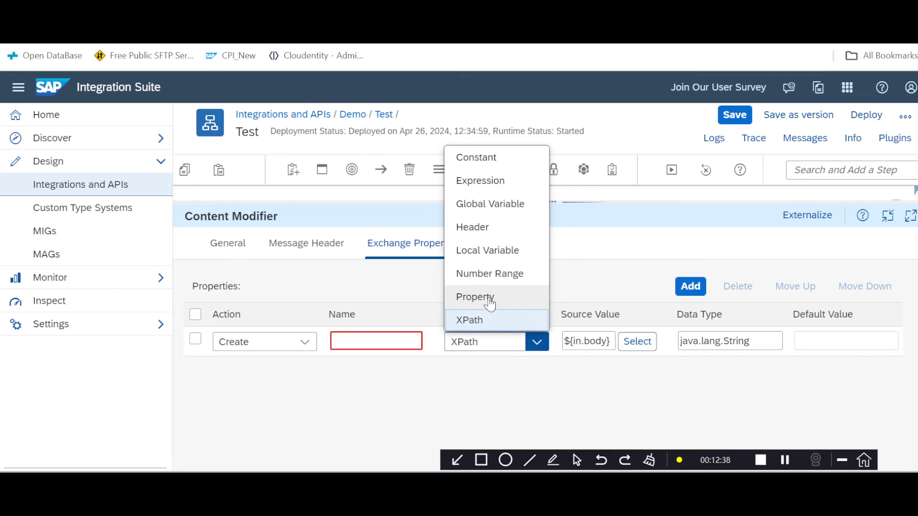
click(490, 301)
double_click(589, 341)
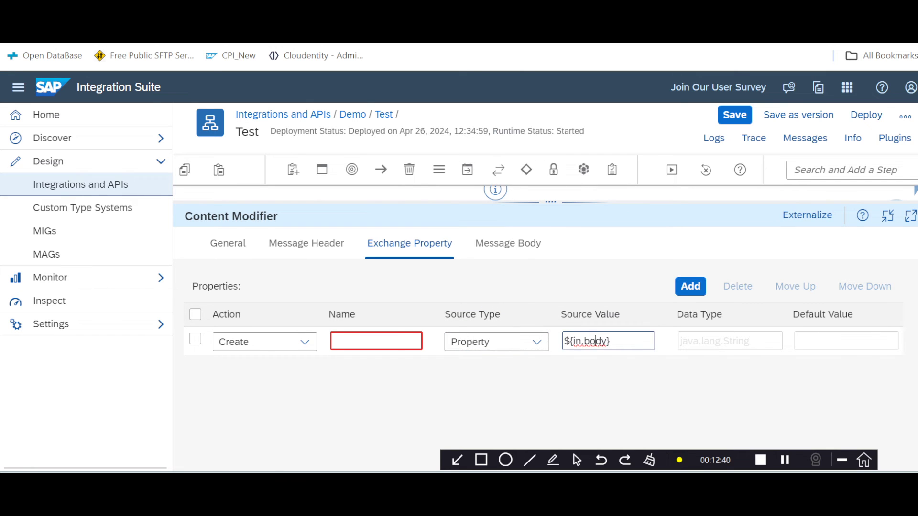
key(ctrl+a)
key(BackSpace)
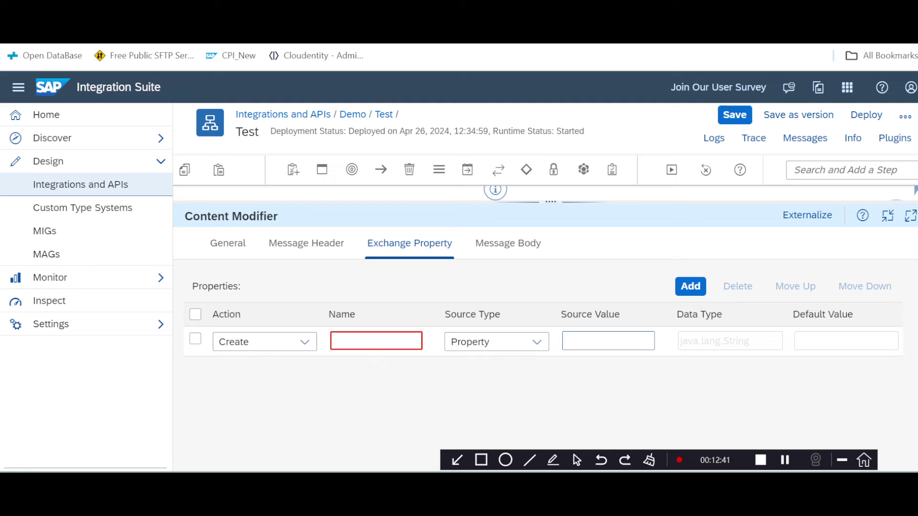
click(512, 346)
click(471, 321)
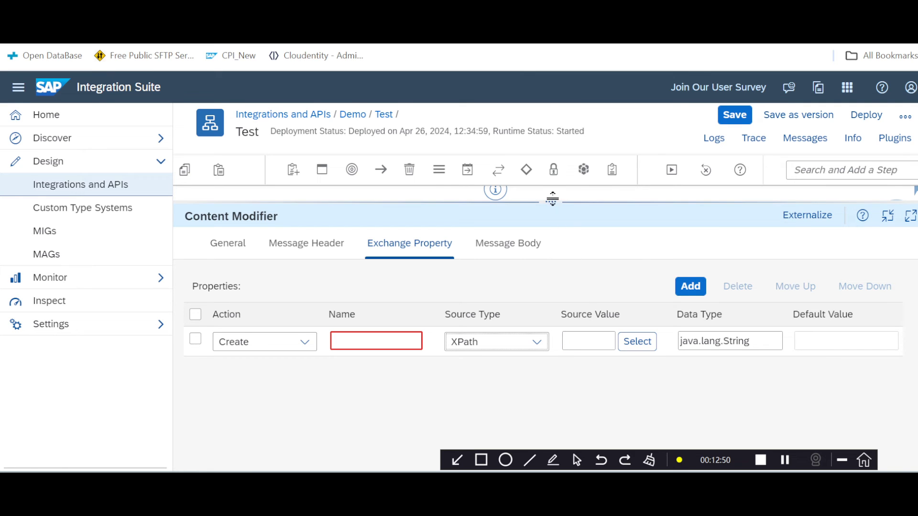
Open the message body of Content Modifier 2 and select the EmpID element name in the first employee record.
drag(551, 199, 539, 236)
click(364, 259)
click(314, 278)
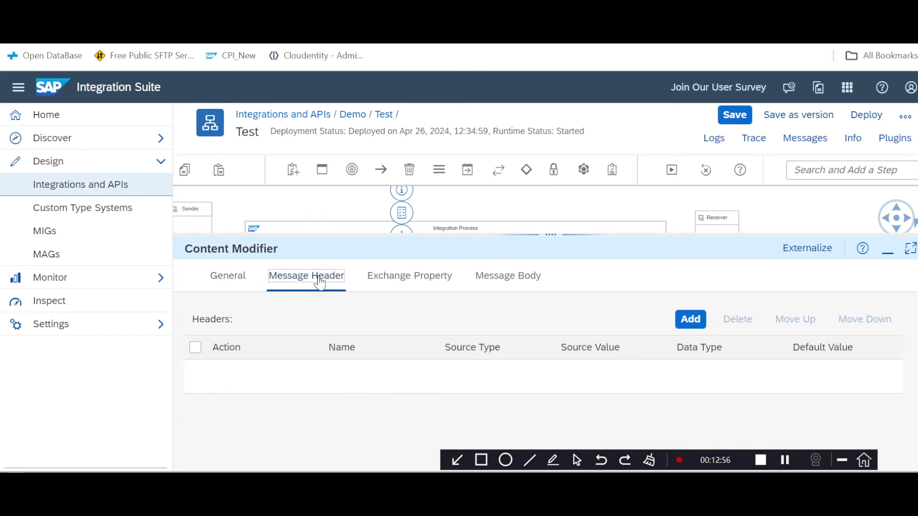
click(478, 282)
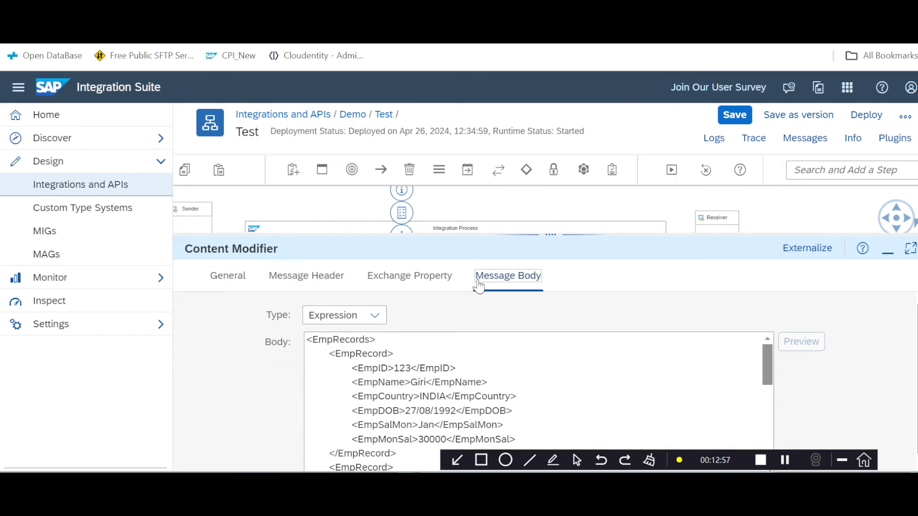
double_click(373, 368)
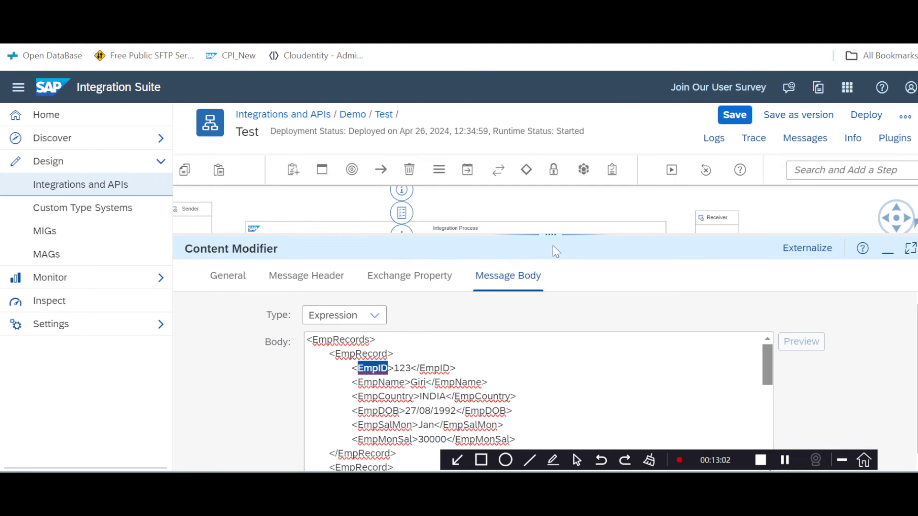
In Content Modifier 1, set the exchange property's XPath source value to //EmpID.
drag(550, 235, 526, 230)
click(461, 269)
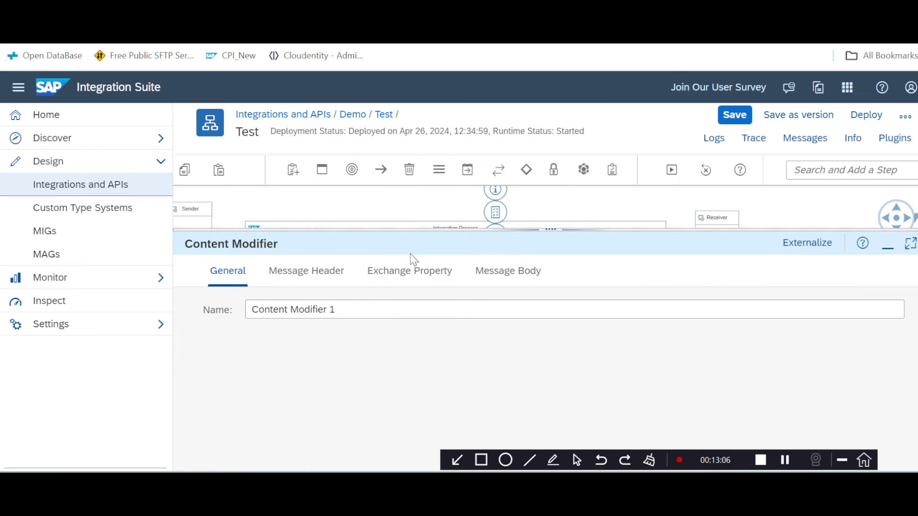
click(408, 271)
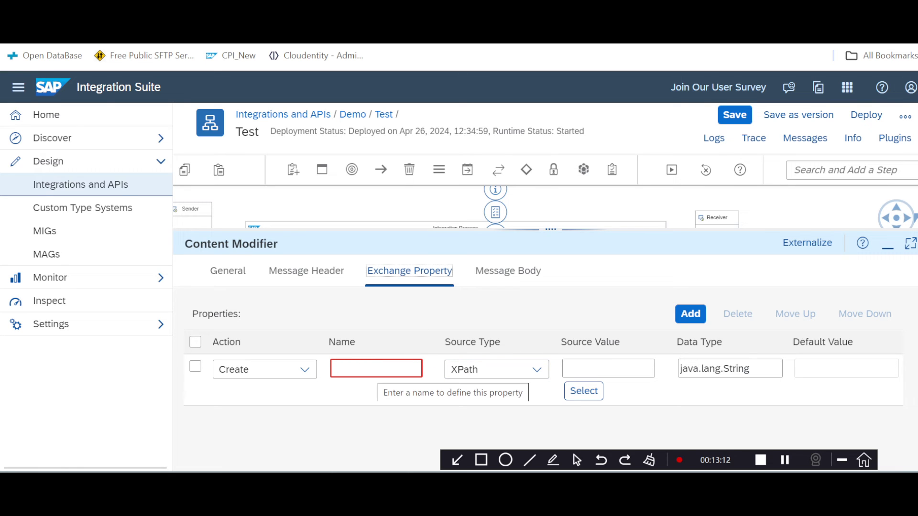
click(376, 368)
click(608, 368)
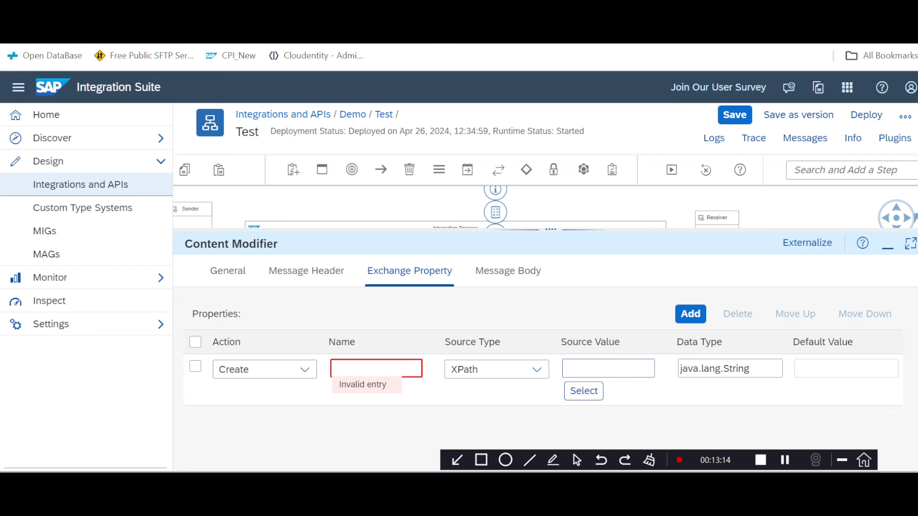
text(EmpID)
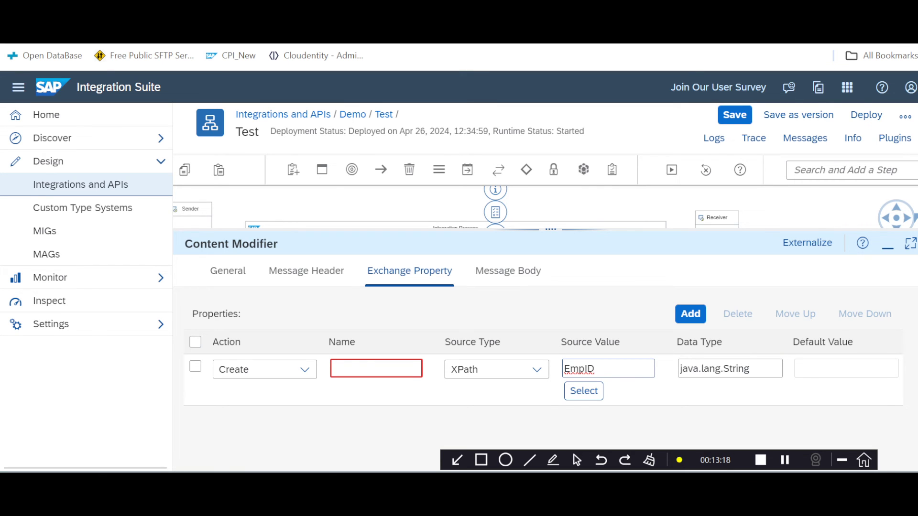
text(//)
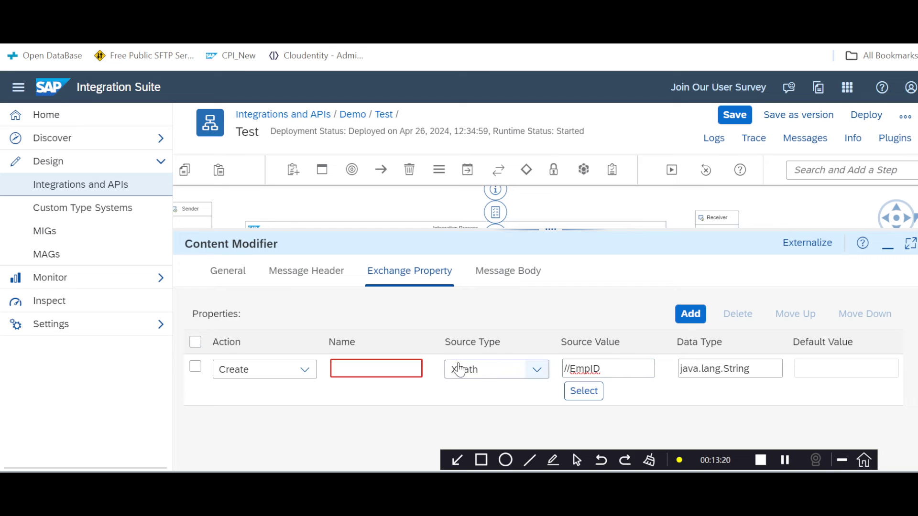
Name the exchange property EmployeeID.
click(382, 369)
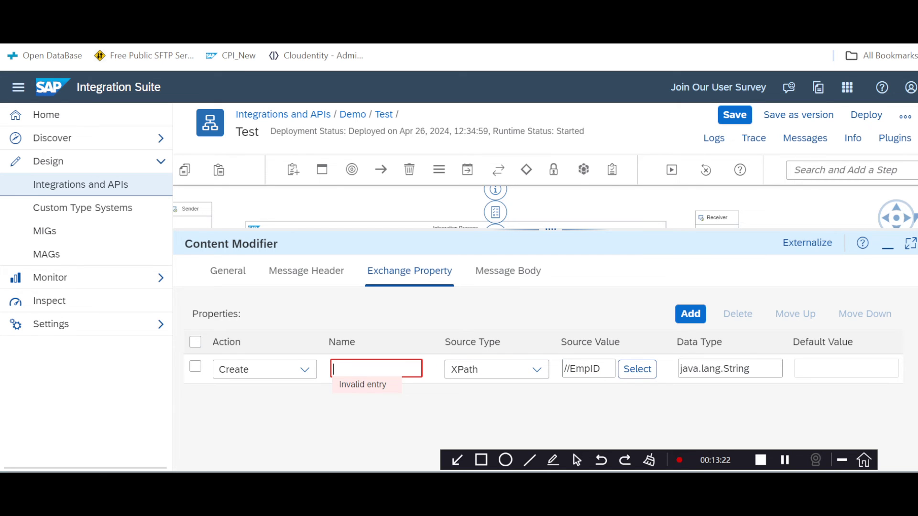
text(EmployeeID)
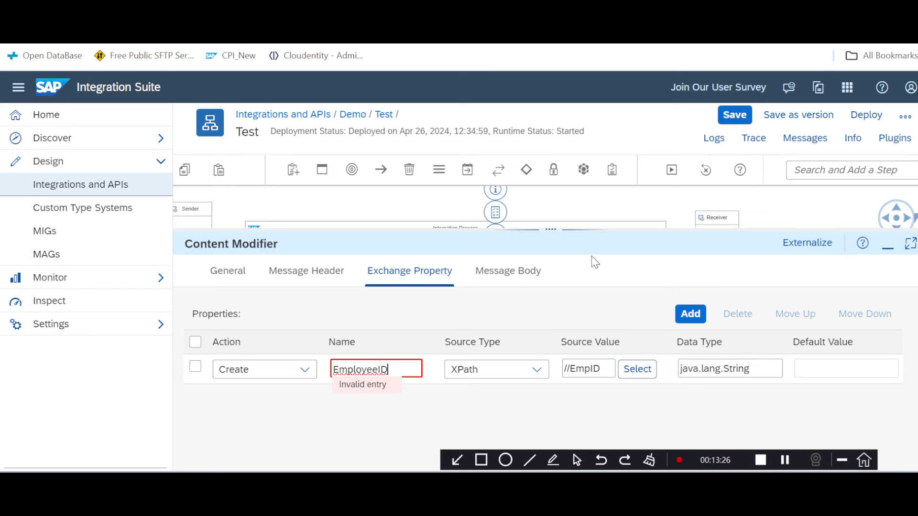
click(392, 403)
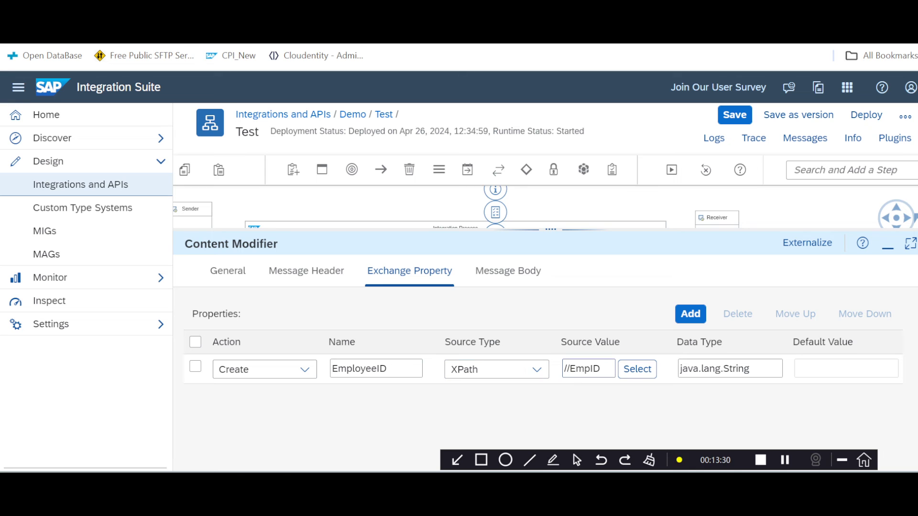
Highlight EmpID in the property's source value and the matching EmpID line in Content Modifier 2's message body.
double_click(592, 369)
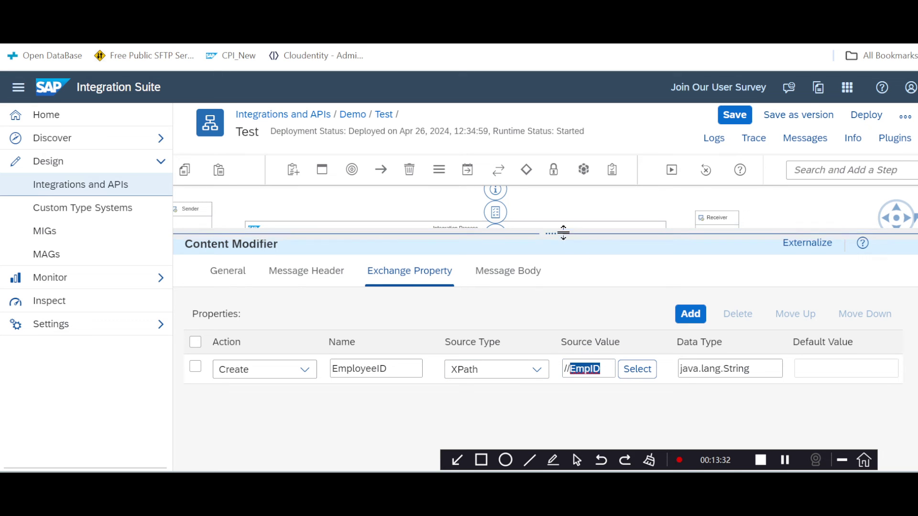
drag(564, 231, 457, 274)
click(347, 257)
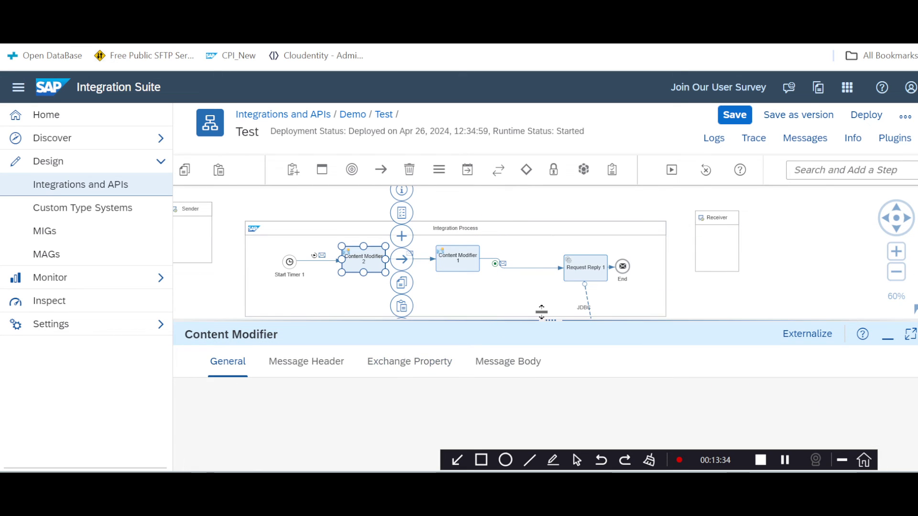
click(529, 365)
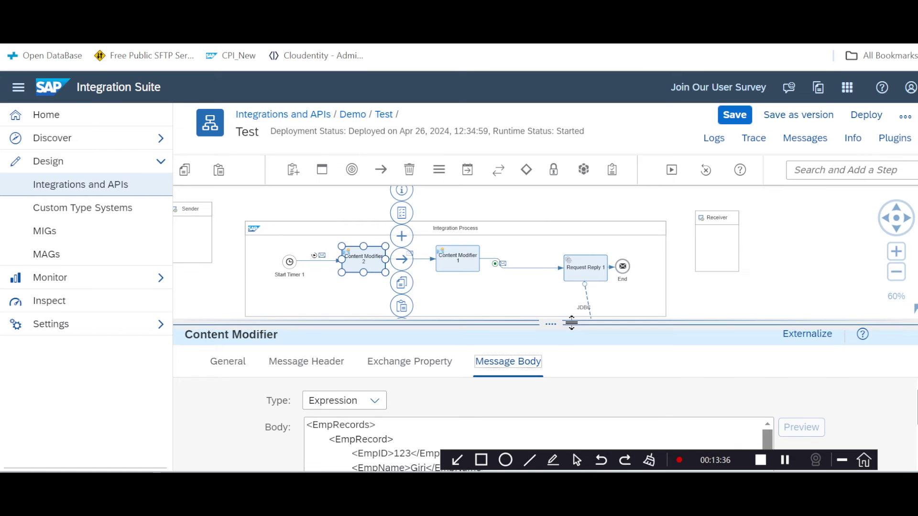
drag(569, 321, 561, 243)
triple_click(404, 375)
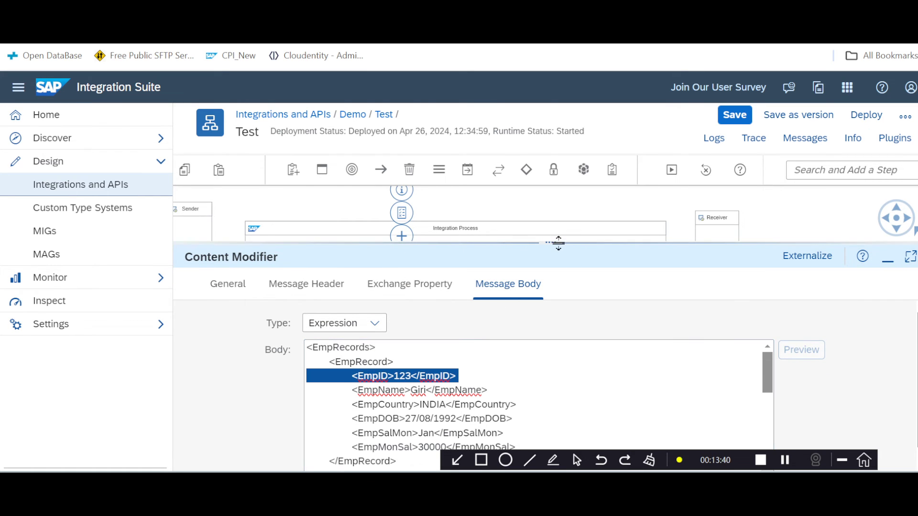
Review the EmployeeID exchange property in Content Modifier 1 and shrink its properties pane to show the whole integration flow.
drag(556, 243, 542, 291)
click(454, 262)
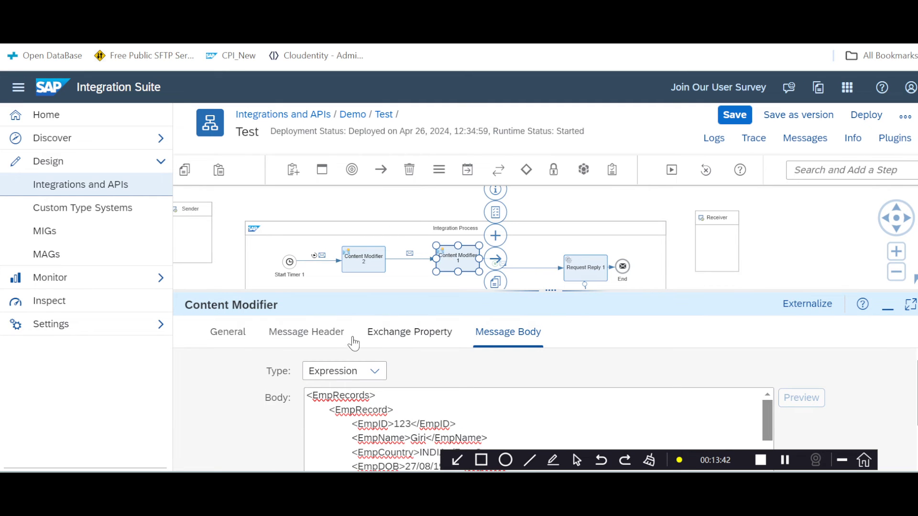
click(382, 333)
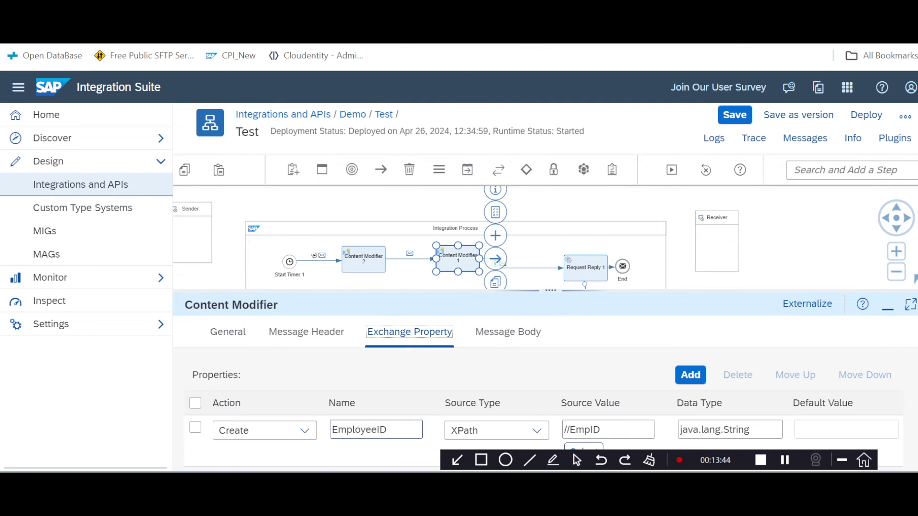
drag(551, 291, 530, 398)
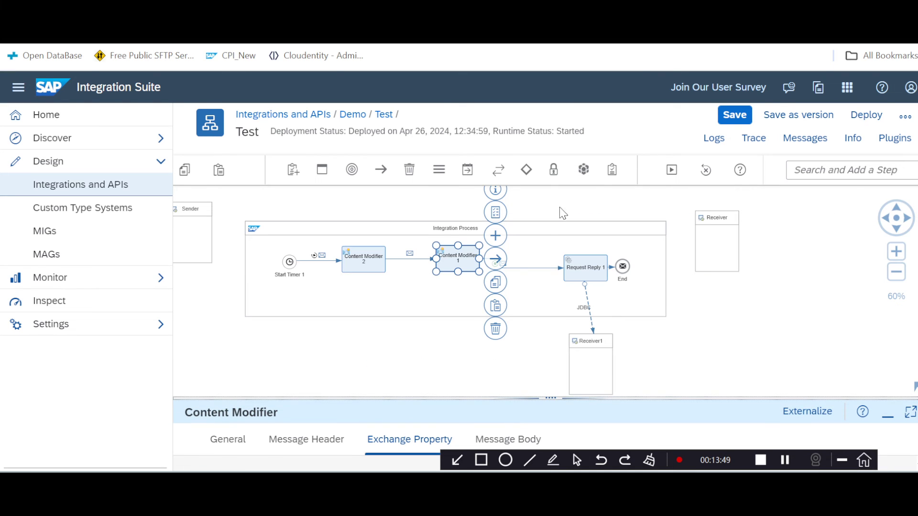
Simulate the integration flow and open the message properties recorded after Content Modifier 1.
click(670, 171)
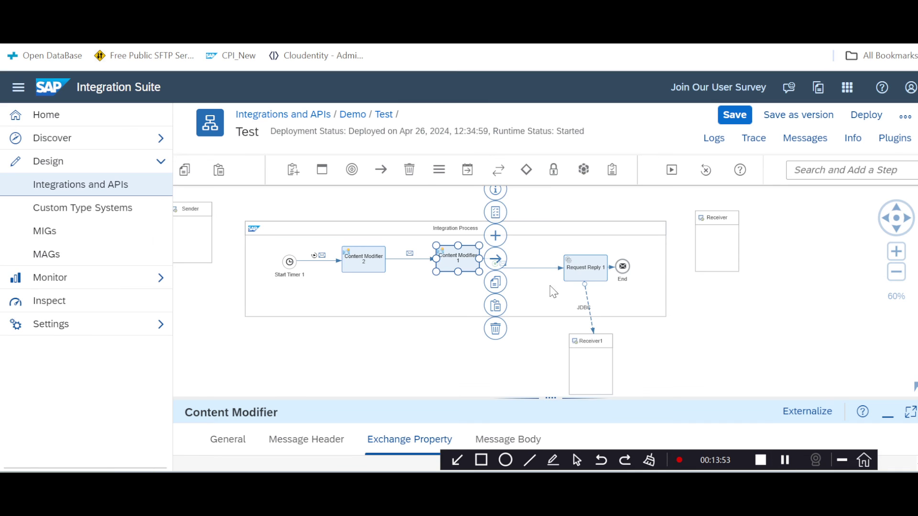
click(534, 268)
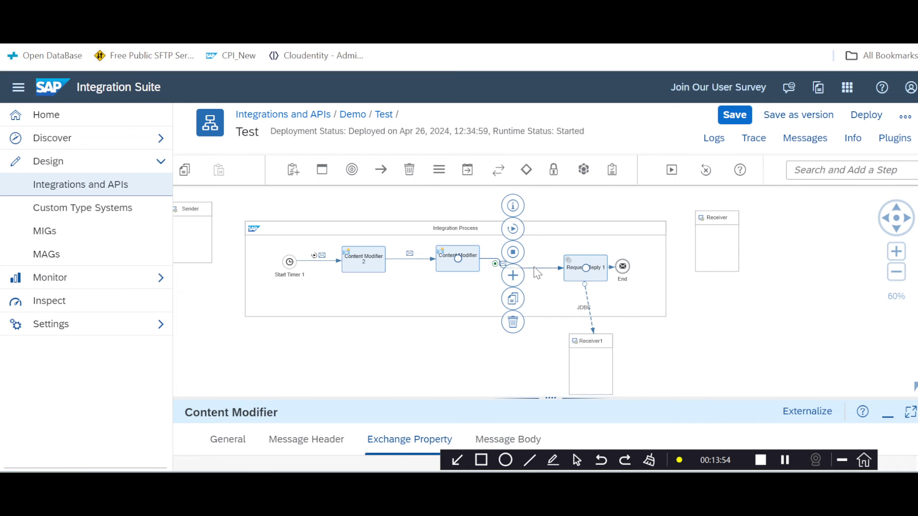
click(502, 265)
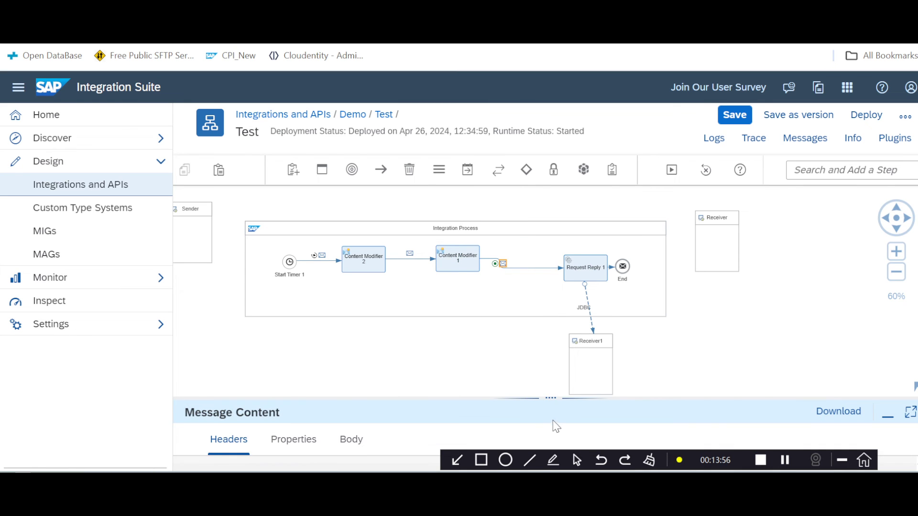
click(550, 396)
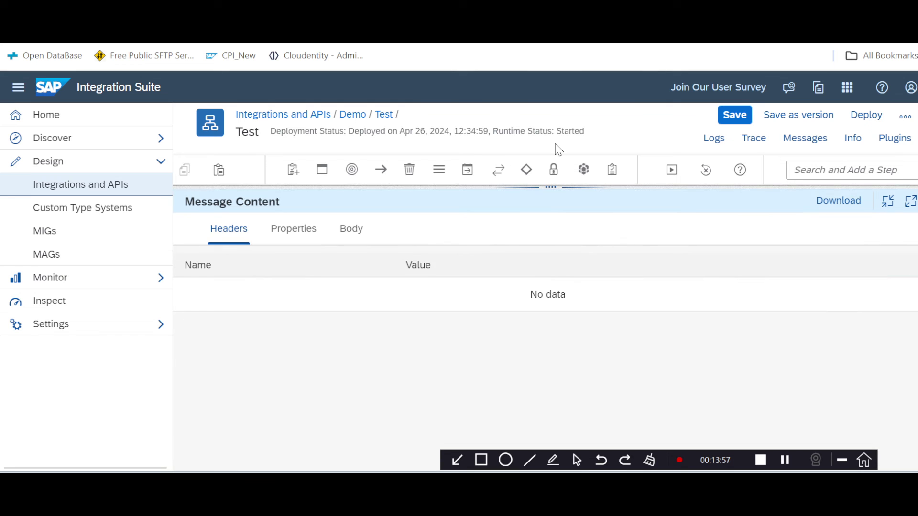
click(300, 231)
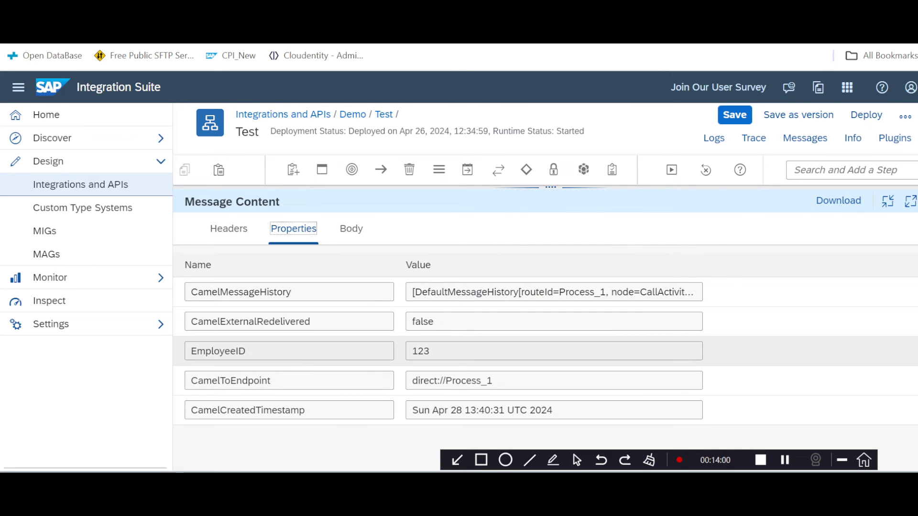
Highlight the EmployeeID property's name and value in the simulated message content.
double_click(296, 357)
double_click(448, 349)
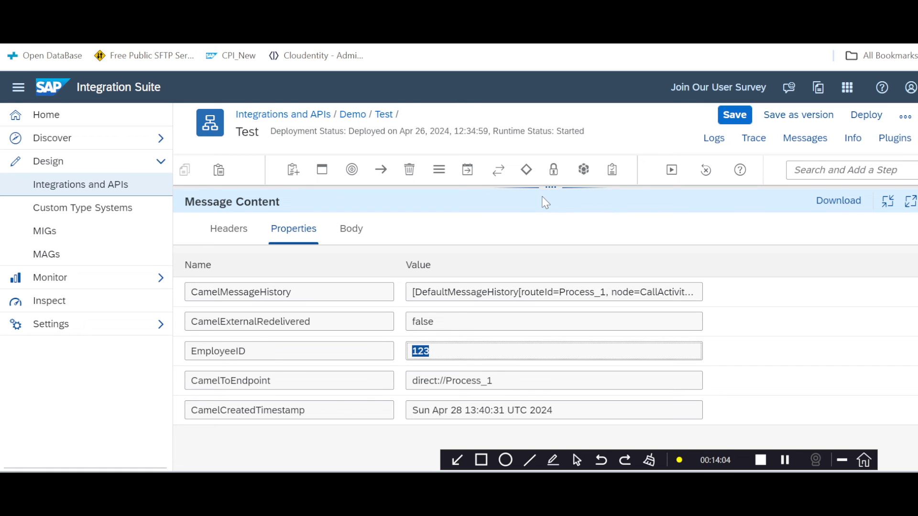
double_click(285, 352)
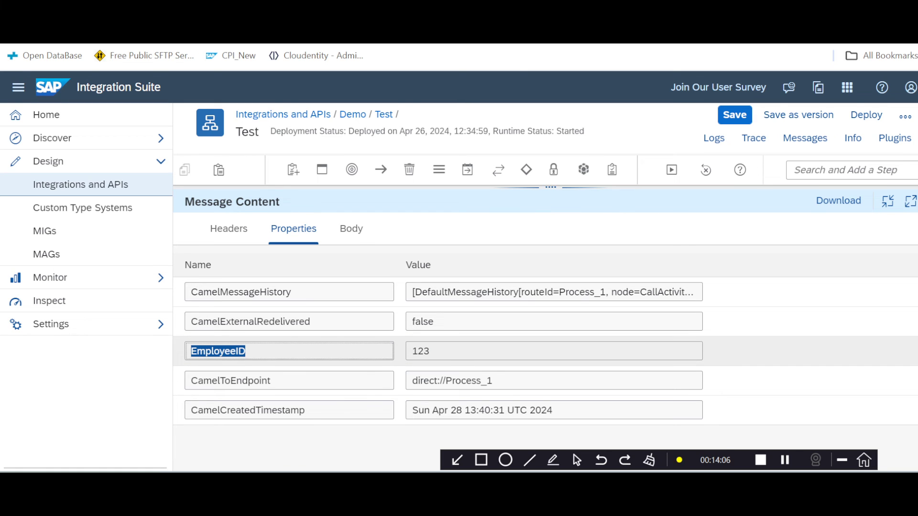
Reopen Content Modifier 1's exchange properties and highlight the EmployeeID name.
drag(553, 189, 514, 311)
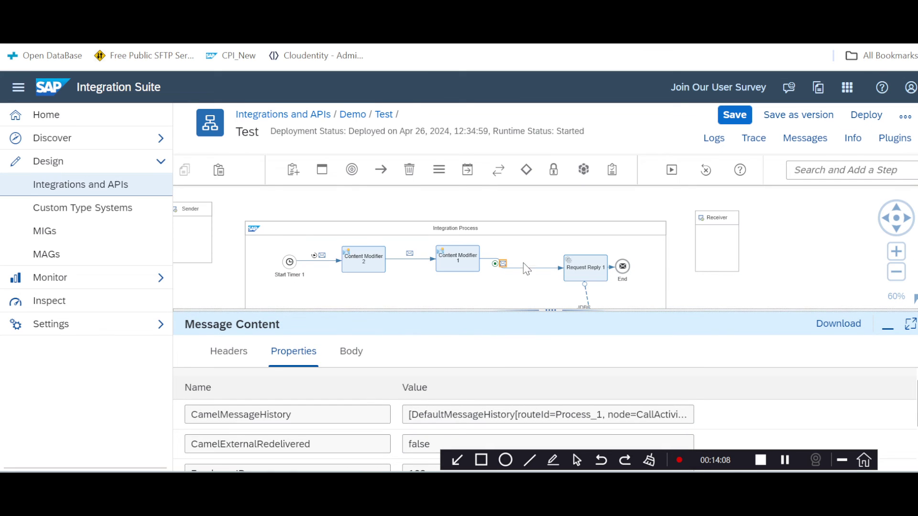
click(467, 260)
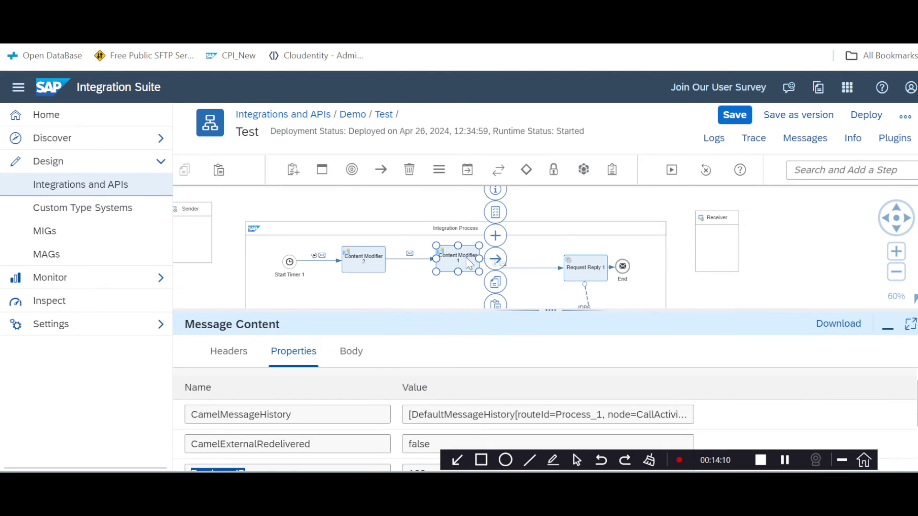
drag(596, 307, 594, 242)
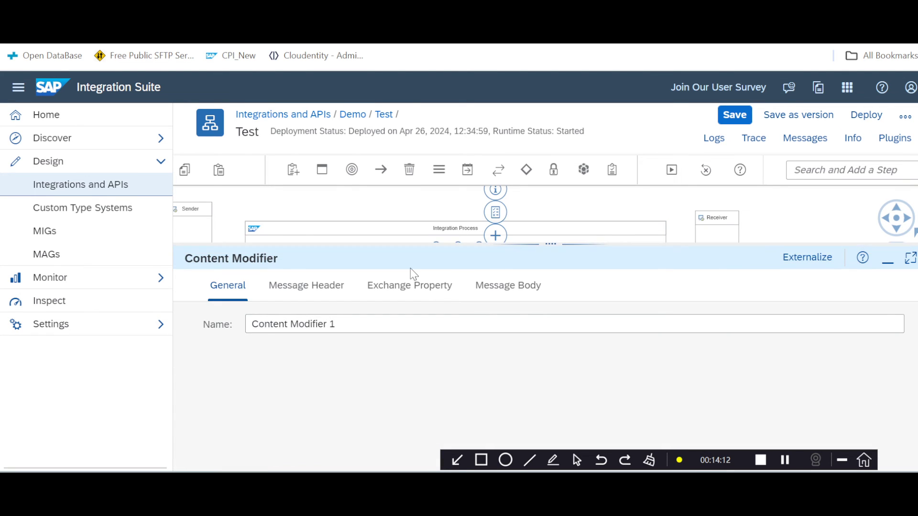
click(411, 287)
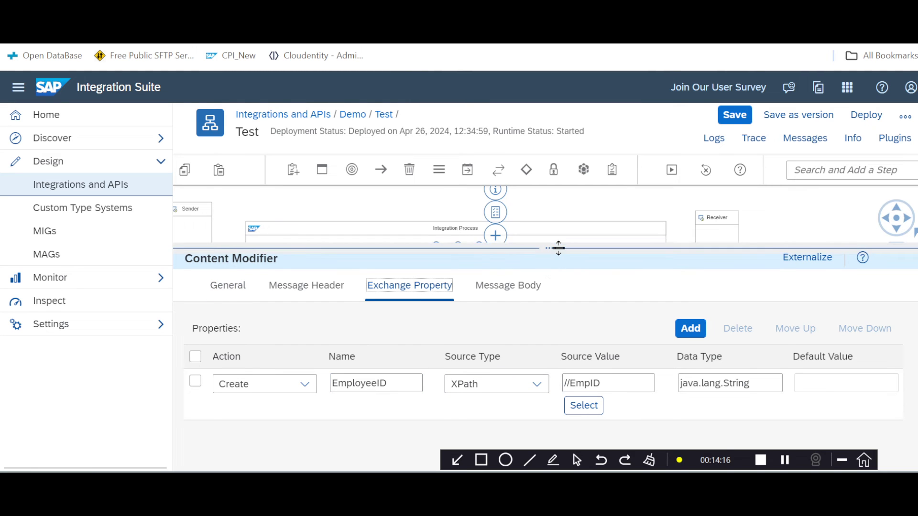
drag(558, 247, 579, 213)
double_click(363, 348)
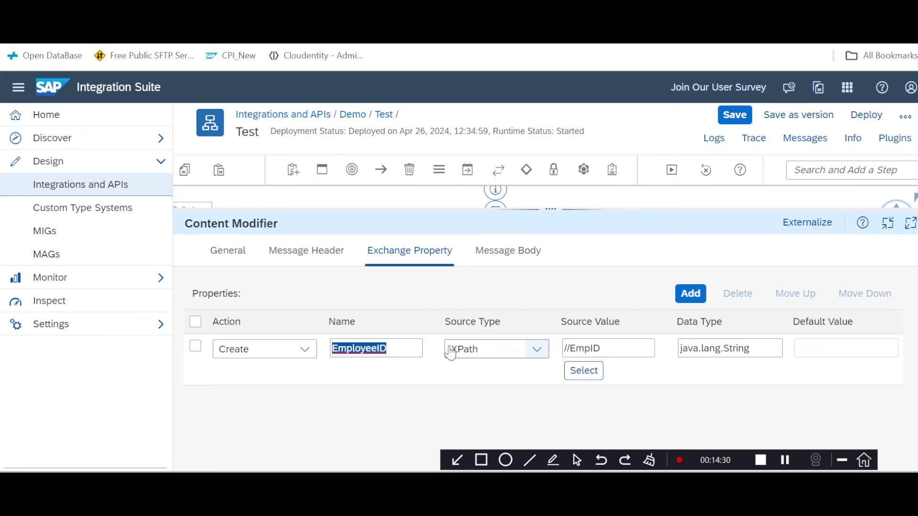
Switch to YouTube and browse the channel's SAP CPI scenario videos, comparing them with the EmployeeID exchange property in Integration Suite.
mouse_move(581, 469)
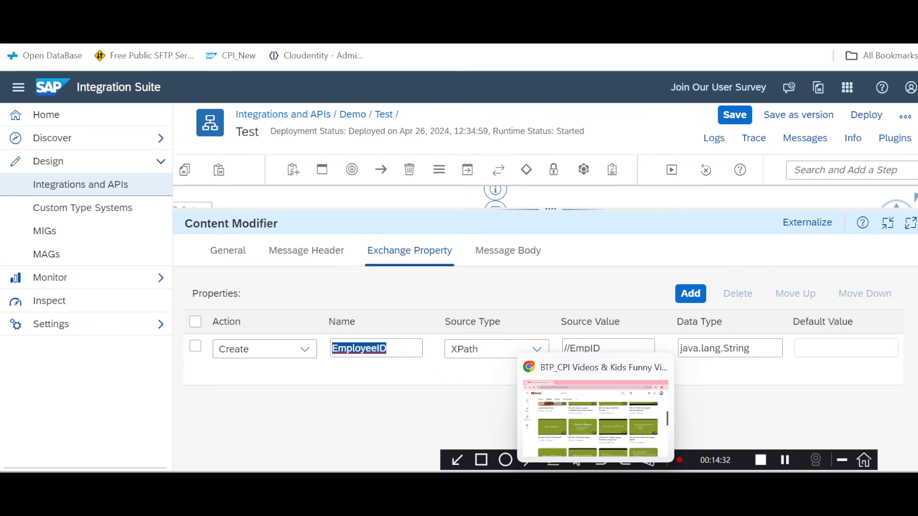
click(616, 434)
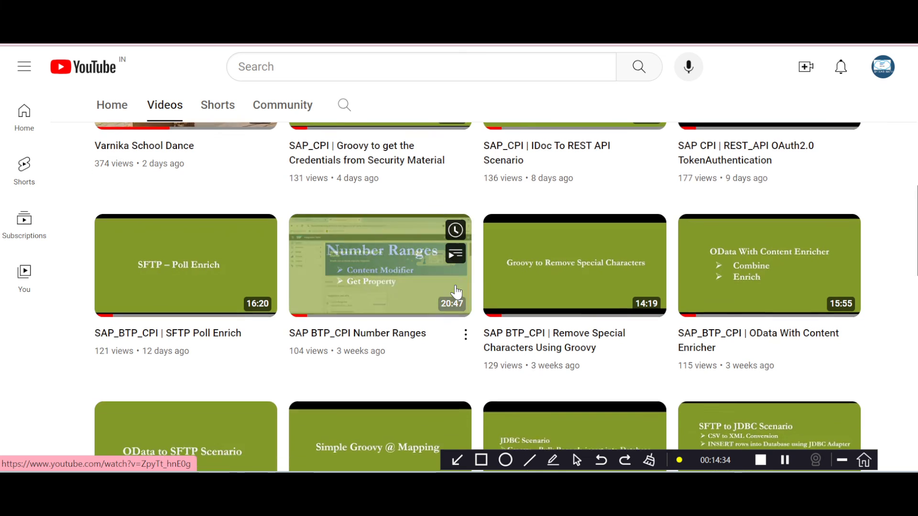
scroll(454, 303, down, 2)
scroll(457, 293, up, 3)
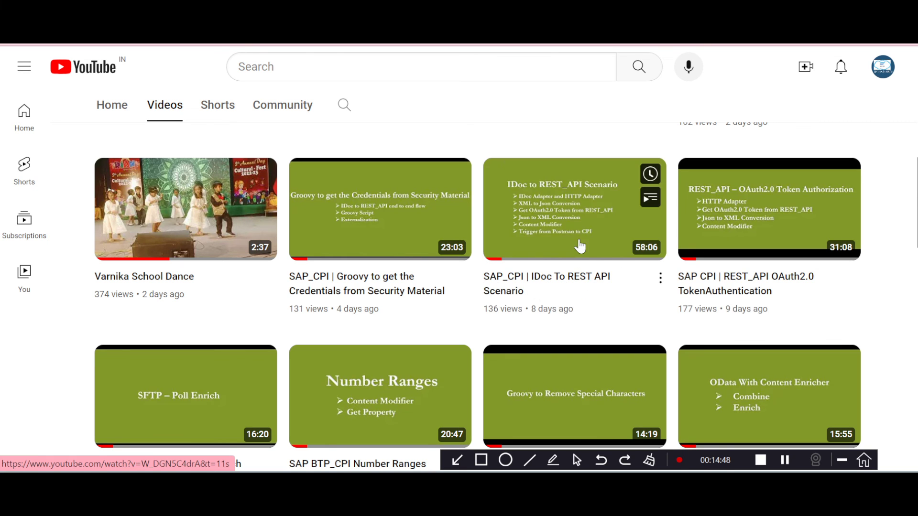
key(alt+Tab)
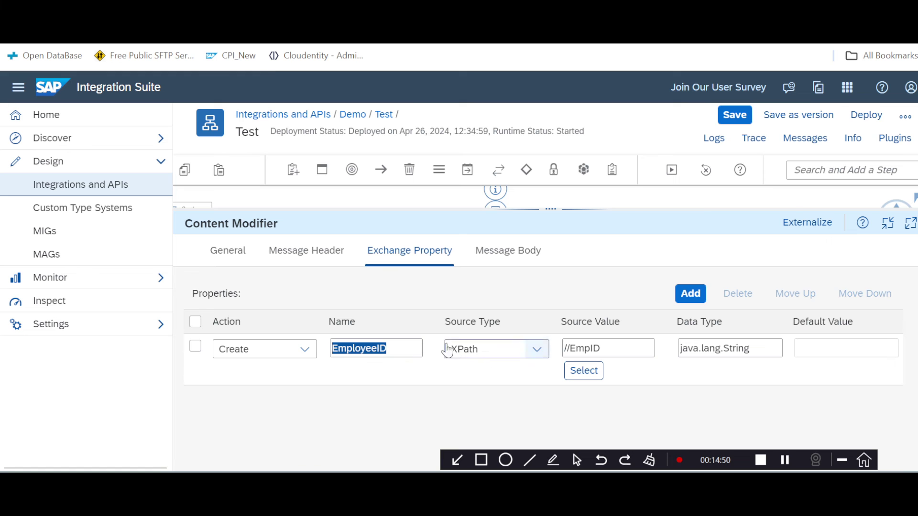
key(alt+Tab)
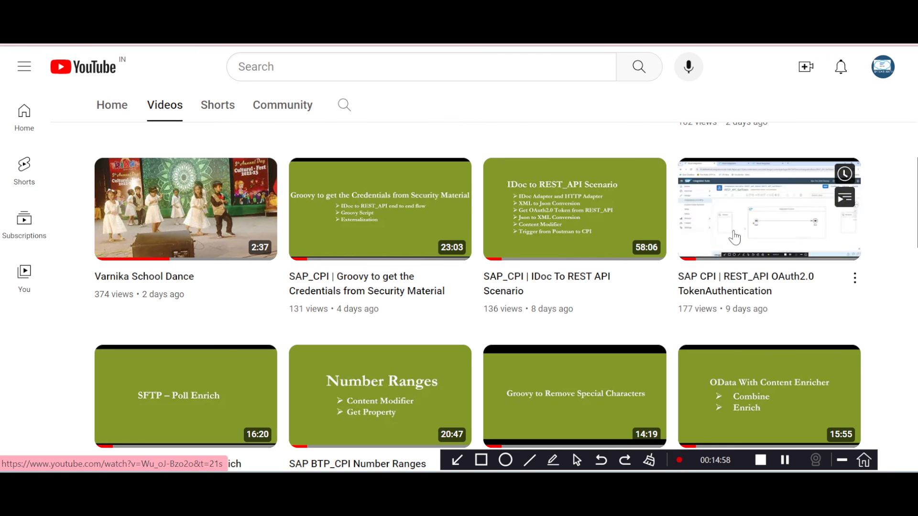
key(alt+Tab)
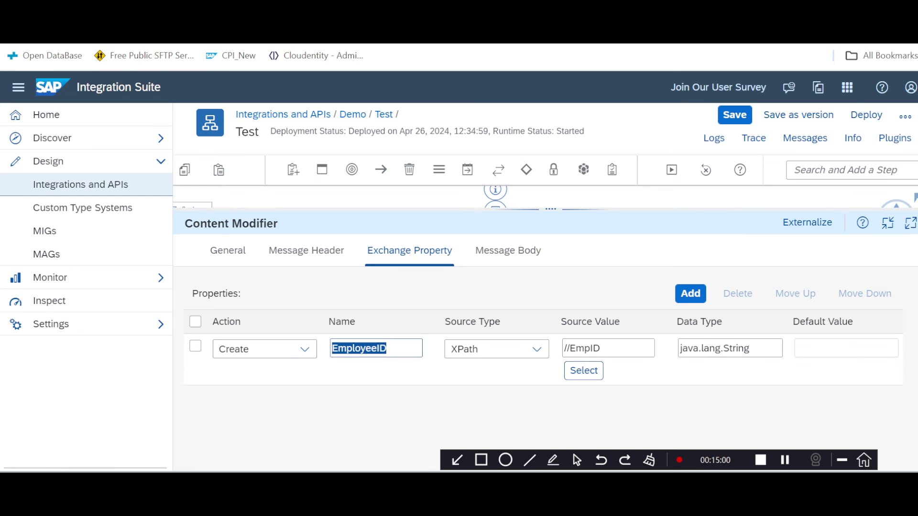
key(alt+Tab)
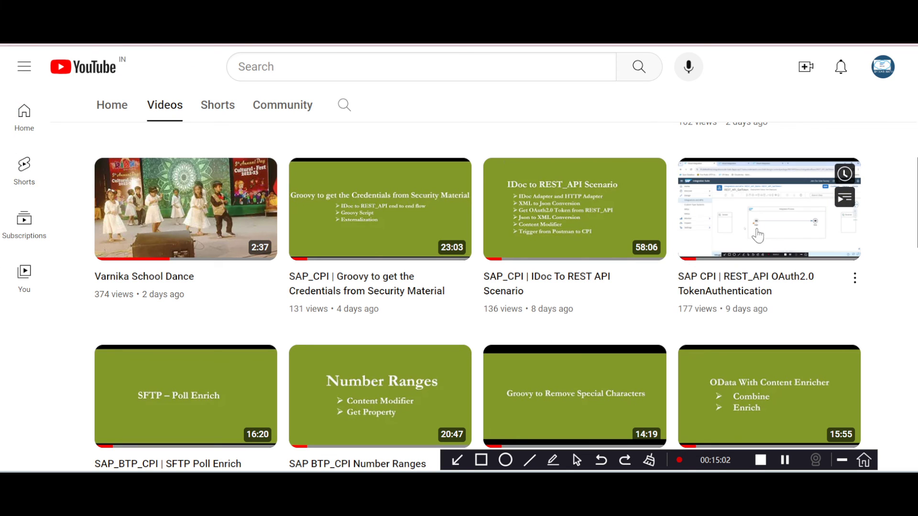
key(alt+Tab)
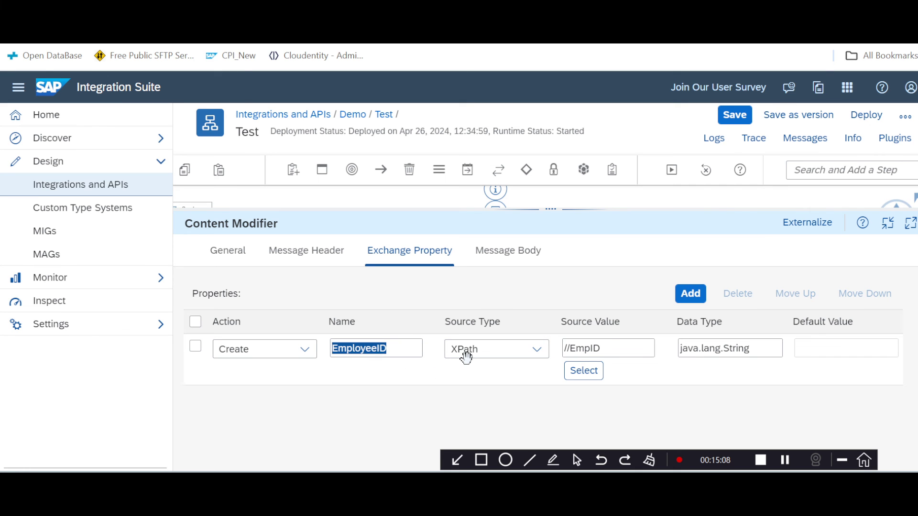
key(alt+Tab)
key(alt+Tab)
Open the message body settings of Content Modifier 1.
click(787, 460)
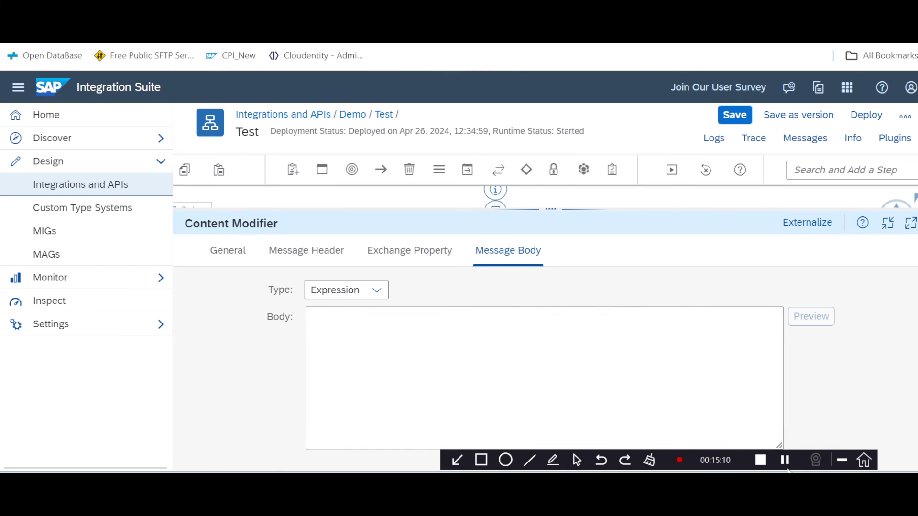
click(384, 261)
click(500, 252)
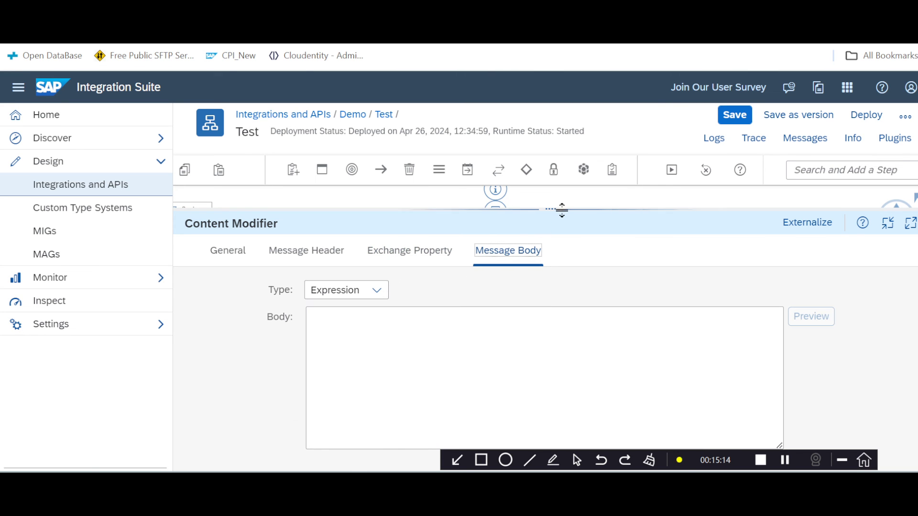
Review the EmpRecords XML in Content Modifier 2's message body.
drag(557, 209, 516, 227)
click(364, 258)
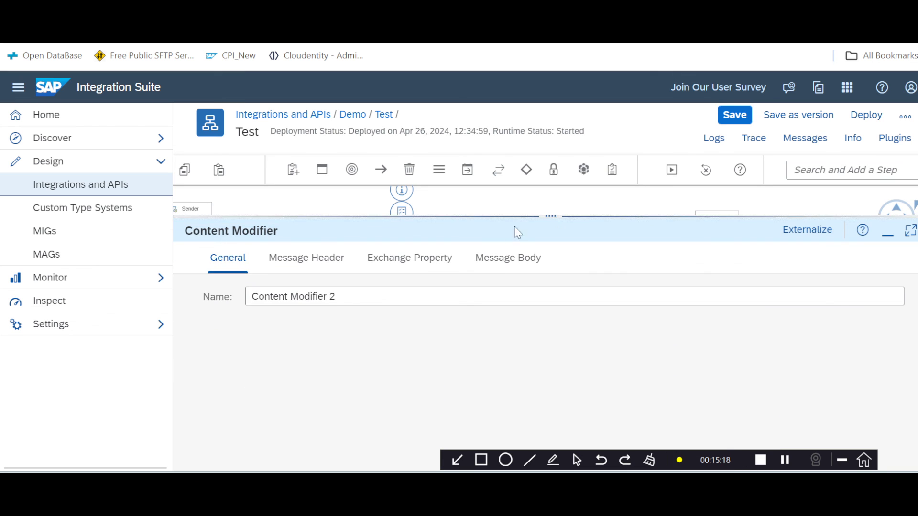
click(495, 261)
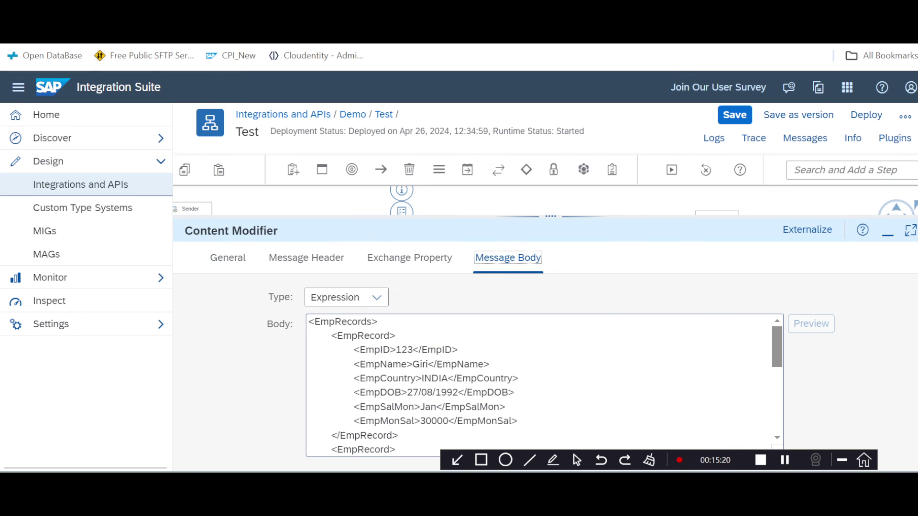
scroll(540, 383, down, 5)
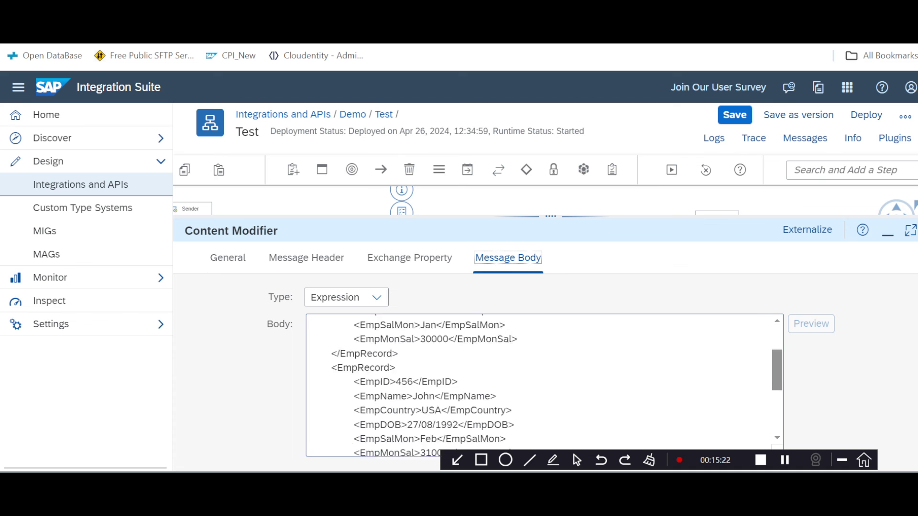
scroll(540, 382, up, 5)
Set Content Modifier 1's message body to ${in.body} wrapped in <root> and </root> tags, and highlight the root tags.
drag(569, 210, 540, 178)
click(474, 267)
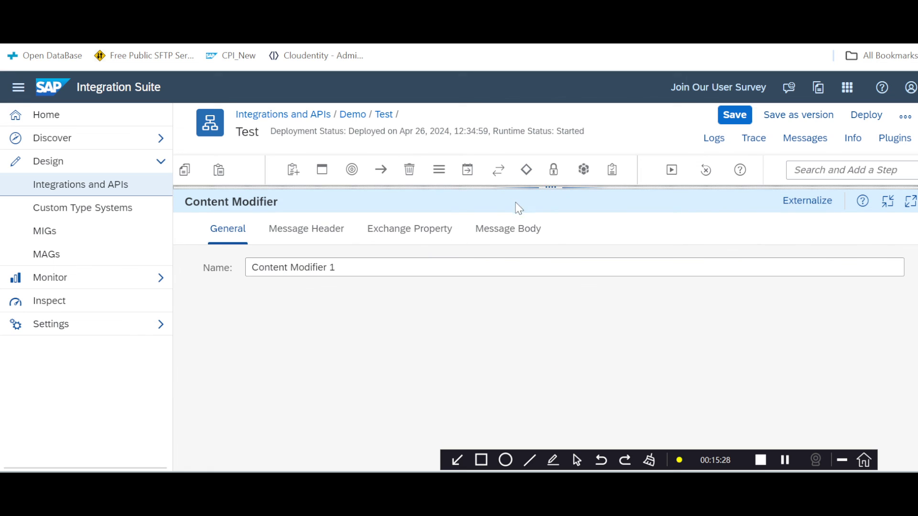
click(505, 228)
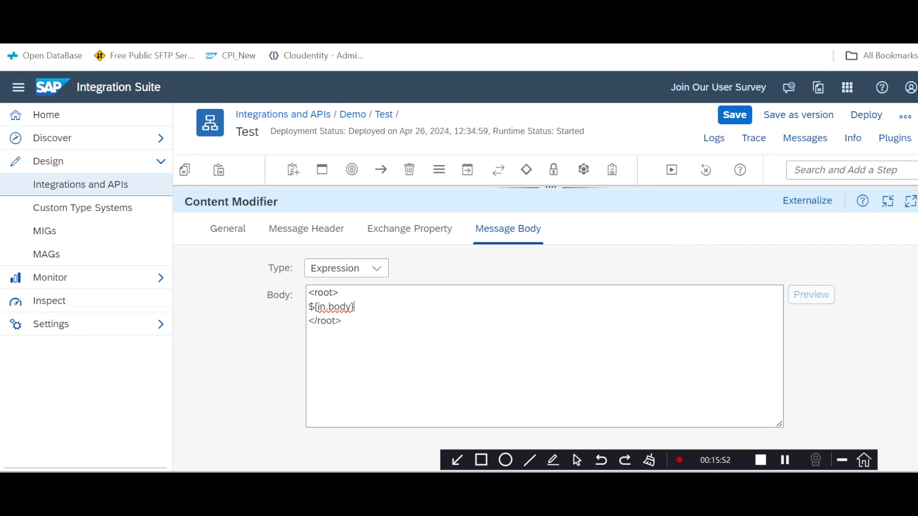
double_click(324, 292)
double_click(326, 321)
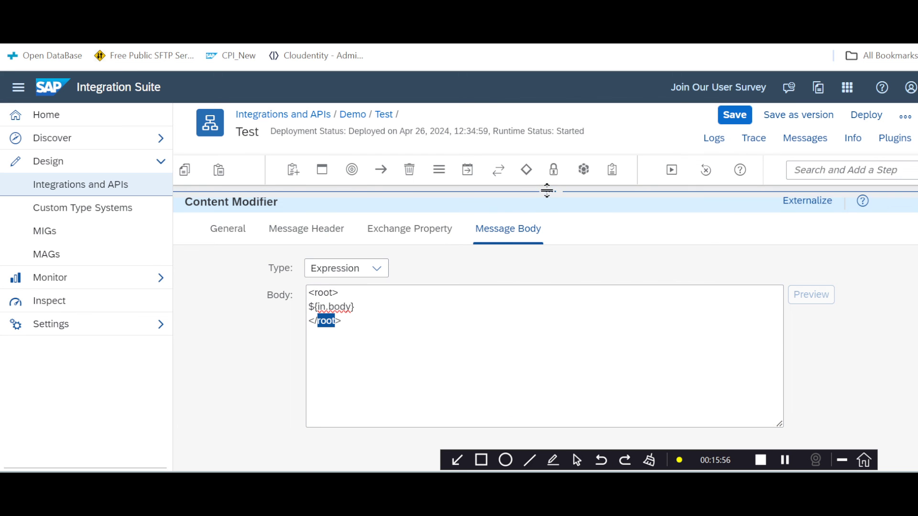
Simulate the integration flow again and open the message content recorded after Content Modifier 1.
drag(547, 190, 545, 311)
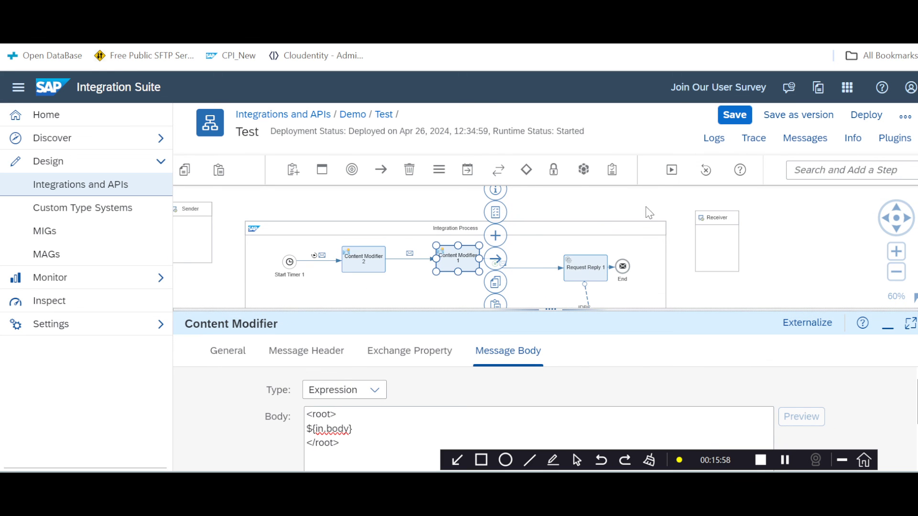
click(672, 170)
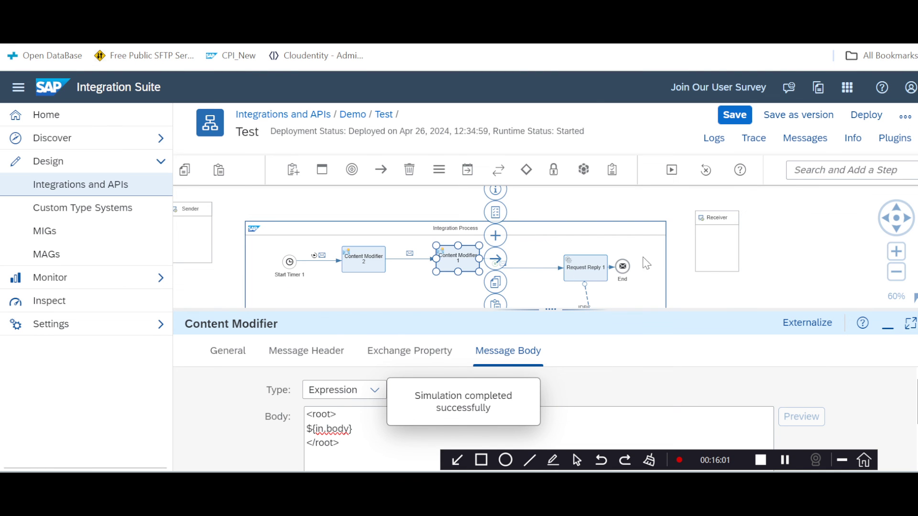
click(760, 294)
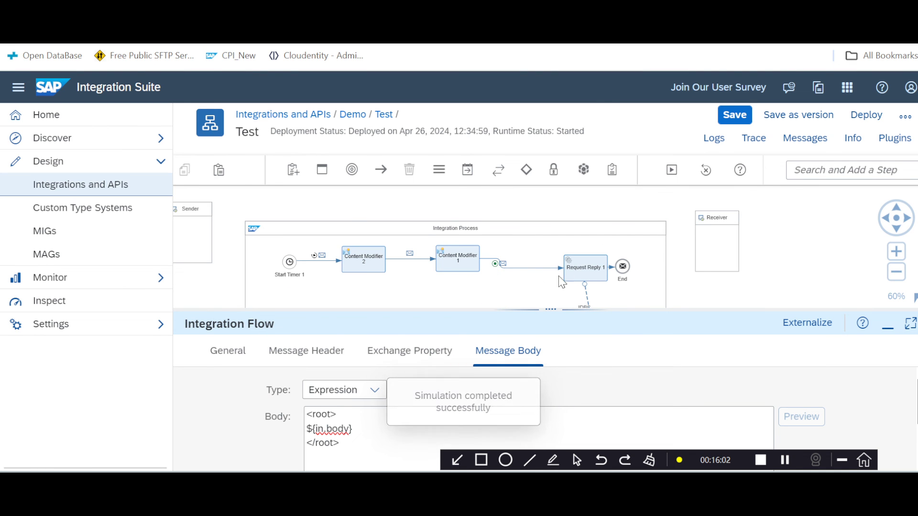
click(504, 267)
drag(549, 309, 469, 200)
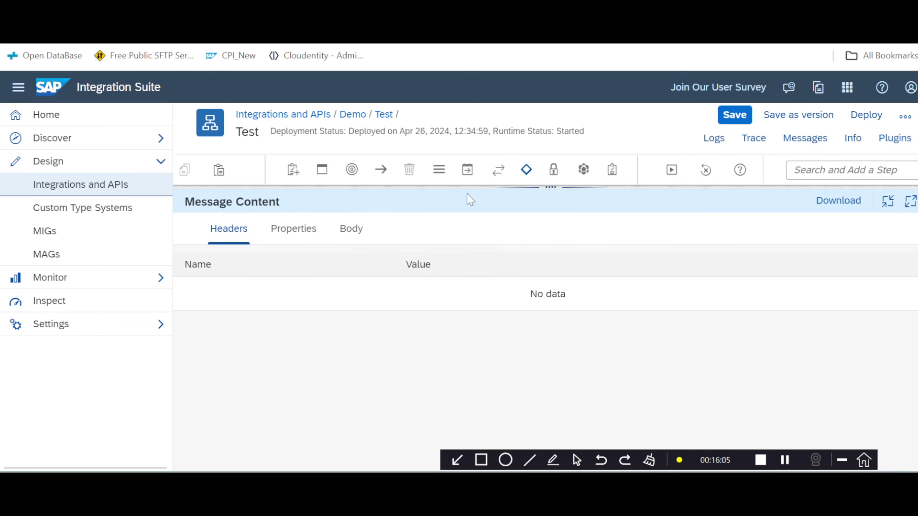
Examine the simulated message body with its root wrapper, and check the message properties.
click(350, 234)
drag(193, 264, 361, 322)
scroll(361, 322, down, 5)
scroll(362, 322, up, 5)
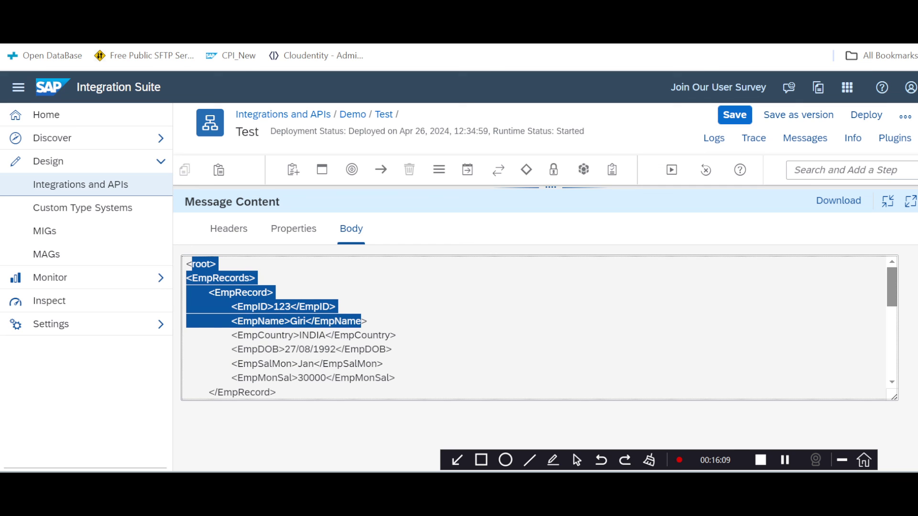
click(548, 187)
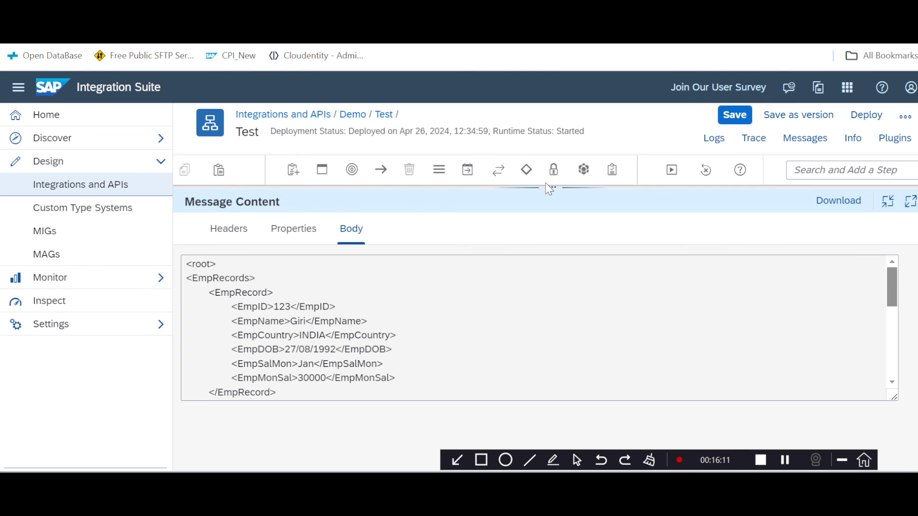
drag(547, 187, 566, 262)
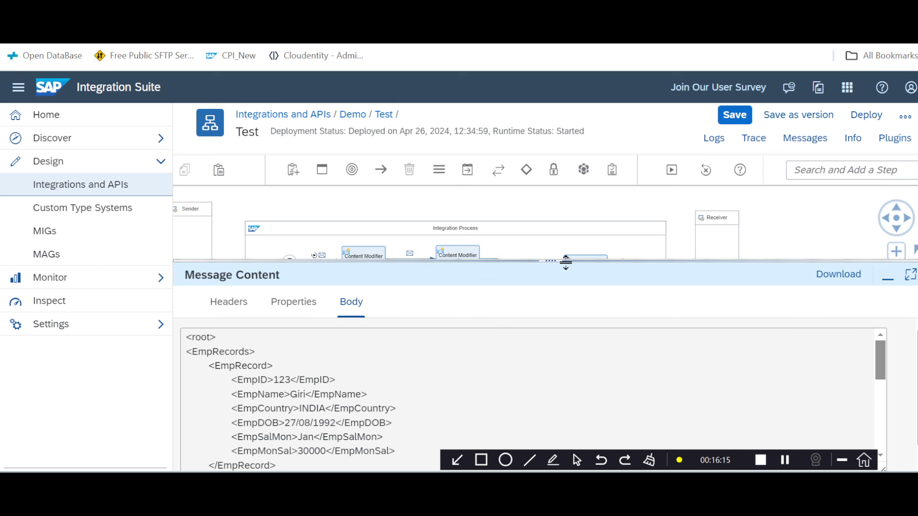
click(300, 305)
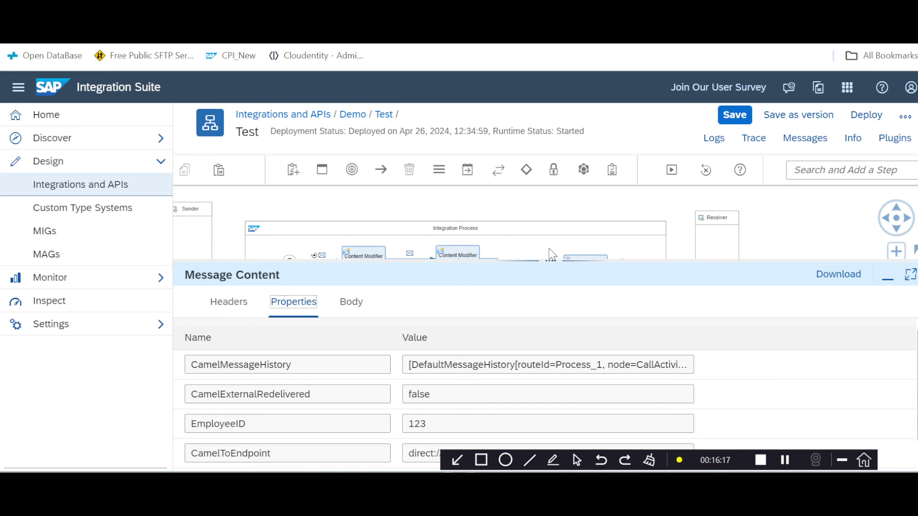
Review the XPath-based EmployeeID exchange property in Content Modifier 1 with its properties pane enlarged.
click(458, 251)
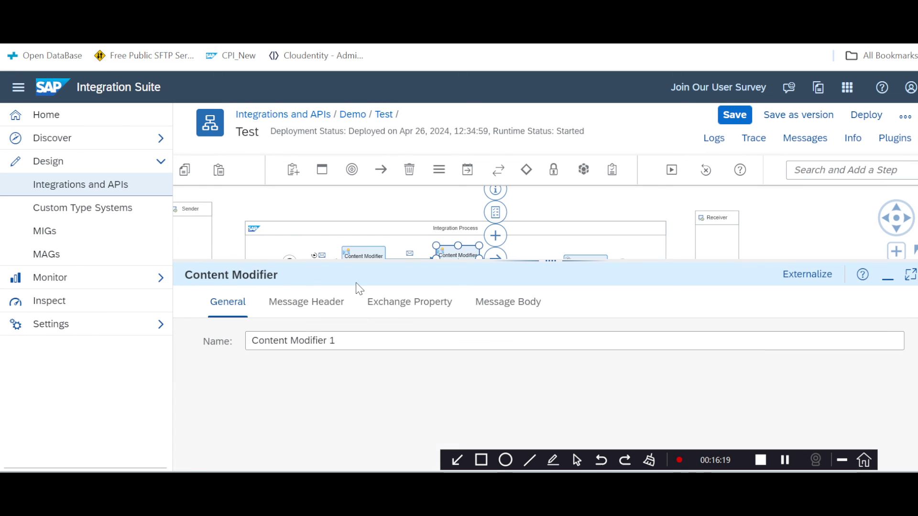
click(323, 302)
click(412, 304)
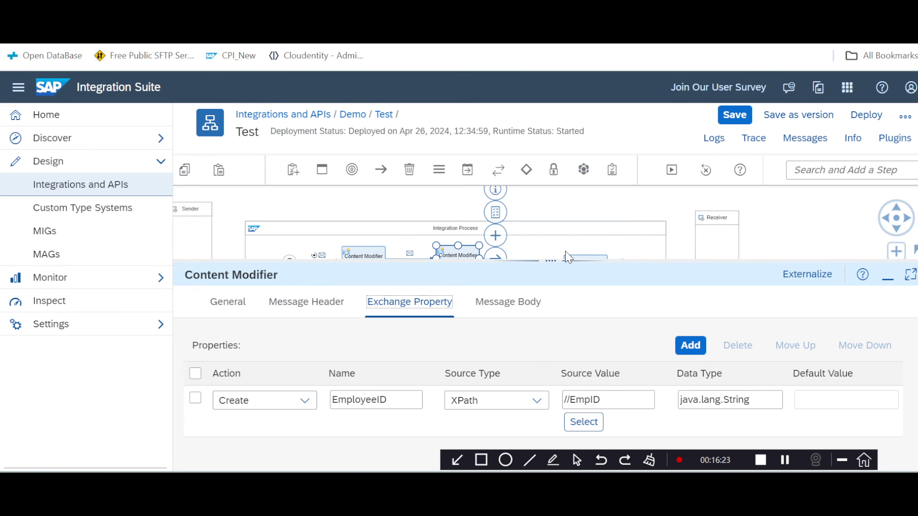
drag(550, 262, 566, 223)
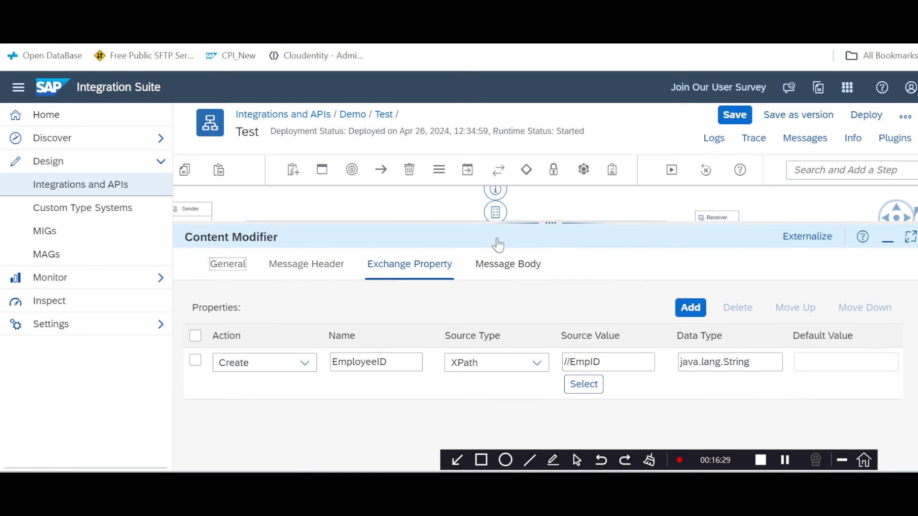